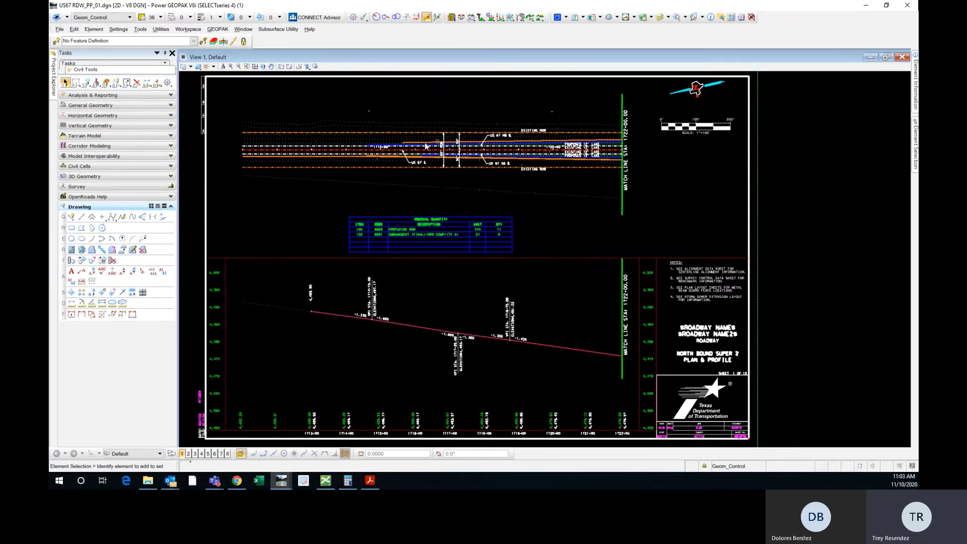
Examine the US 67 plan view and the border of the first plan and profile sheet.
left_click(392, 152)
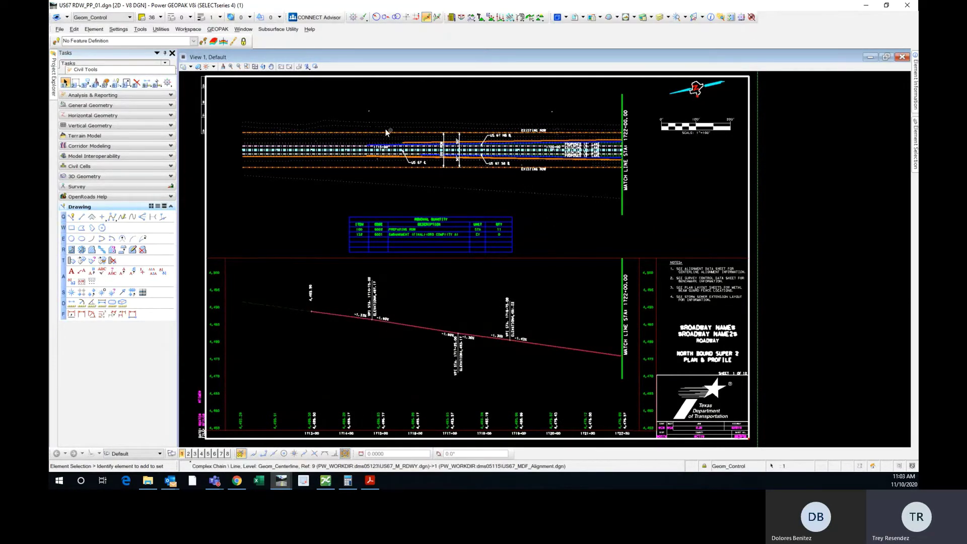
scroll(389, 151, "up", 2)
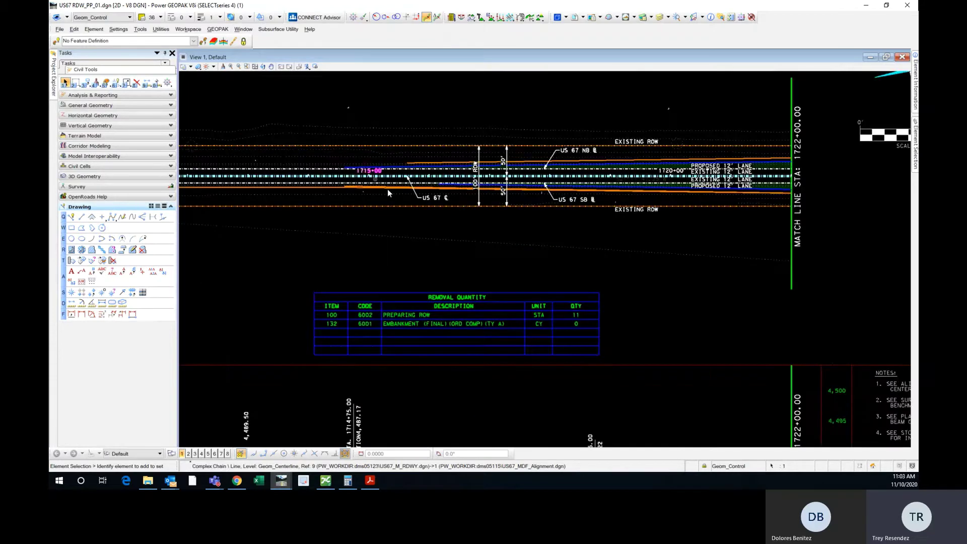
scroll(465, 167, "down", 2)
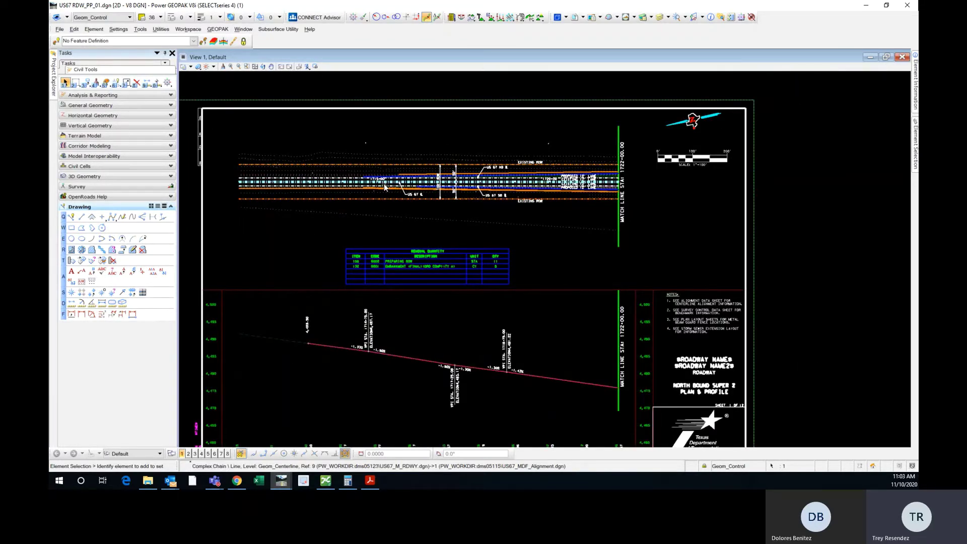
scroll(383, 185, "down", 2)
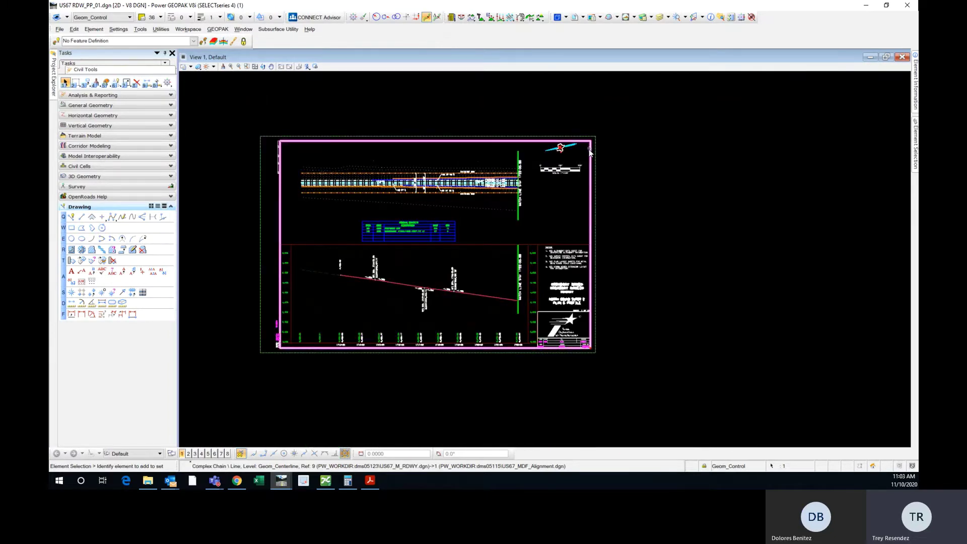
scroll(407, 156, "up", 2)
scroll(398, 137, "down", 2)
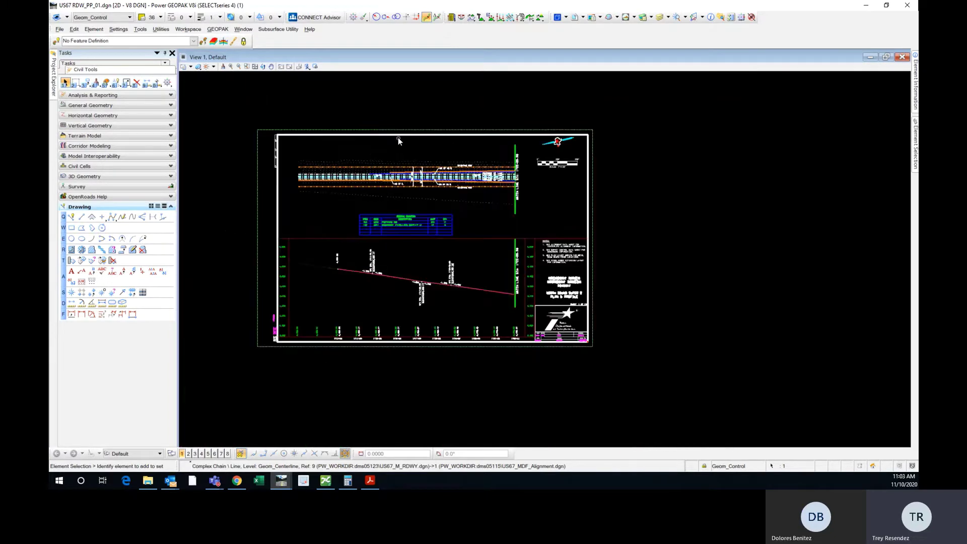
scroll(351, 160, "up", 2)
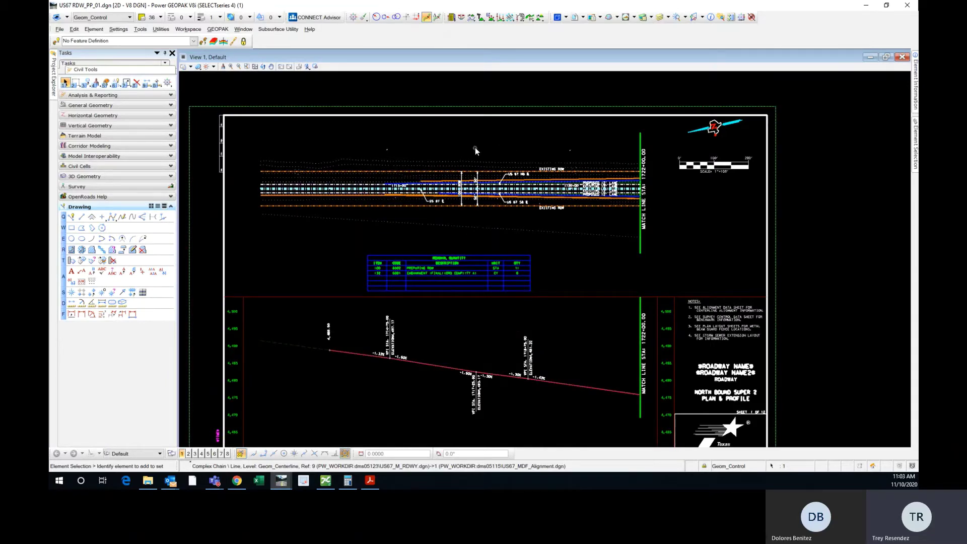
mouse_move(476, 147)
middle_mouse_down()
mouse_move(478, 155)
mouse_move(464, 138)
middle_mouse_up()
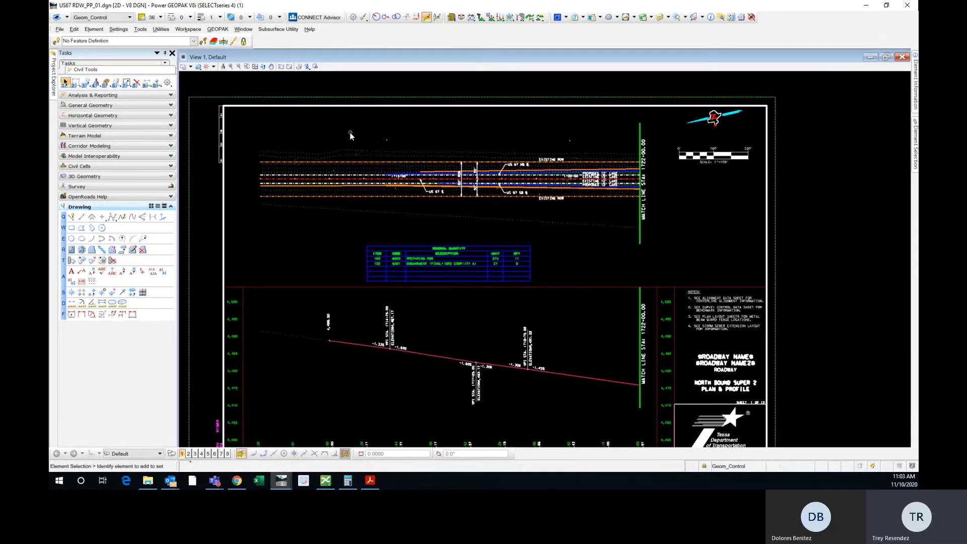
mouse_move(325, 166)
middle_click_drag(467, 392, 461, 365)
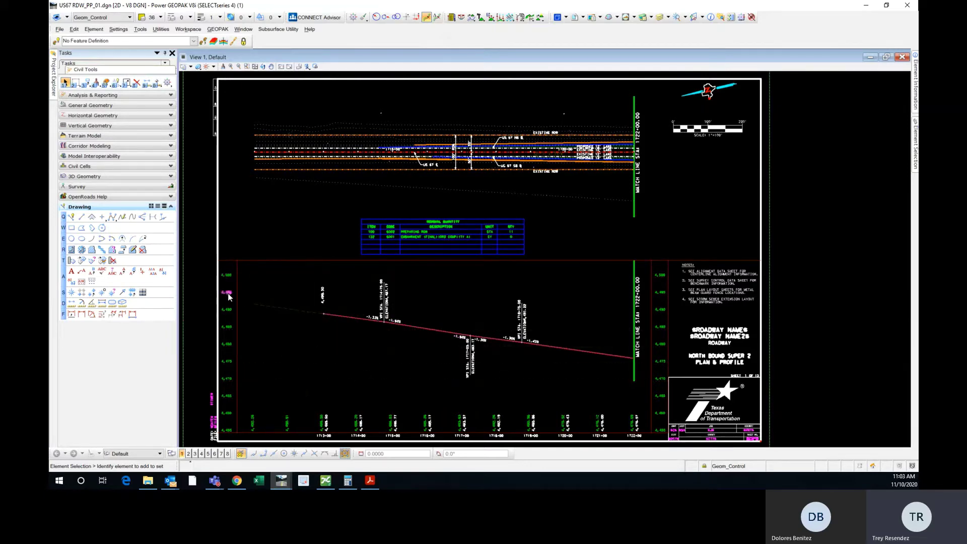
Examine the profile's elevation and station labels, the plan's lane labels and the match line at station 1722+00.
scroll(228, 293, "up", 2)
scroll(230, 259, "down", 4)
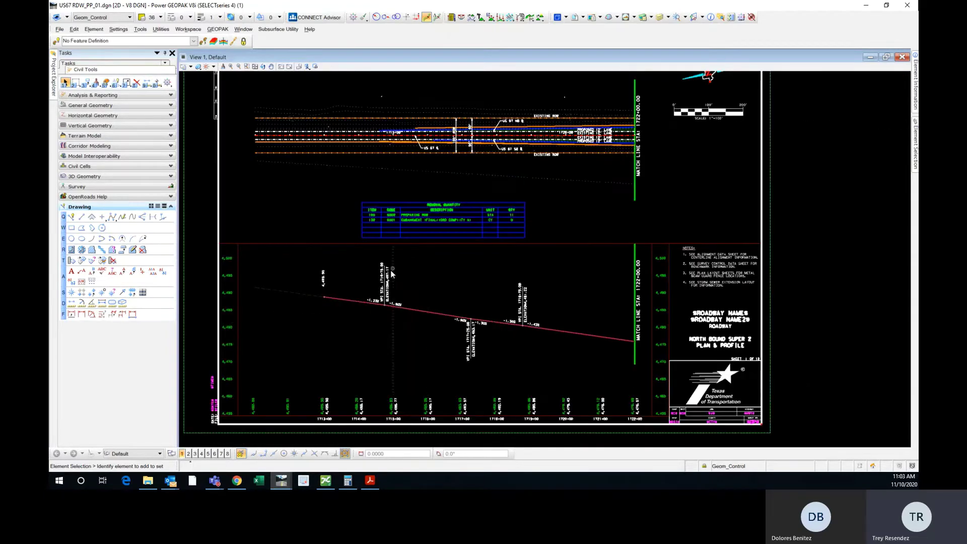
scroll(392, 273, "up", 4)
scroll(391, 273, "down", 4)
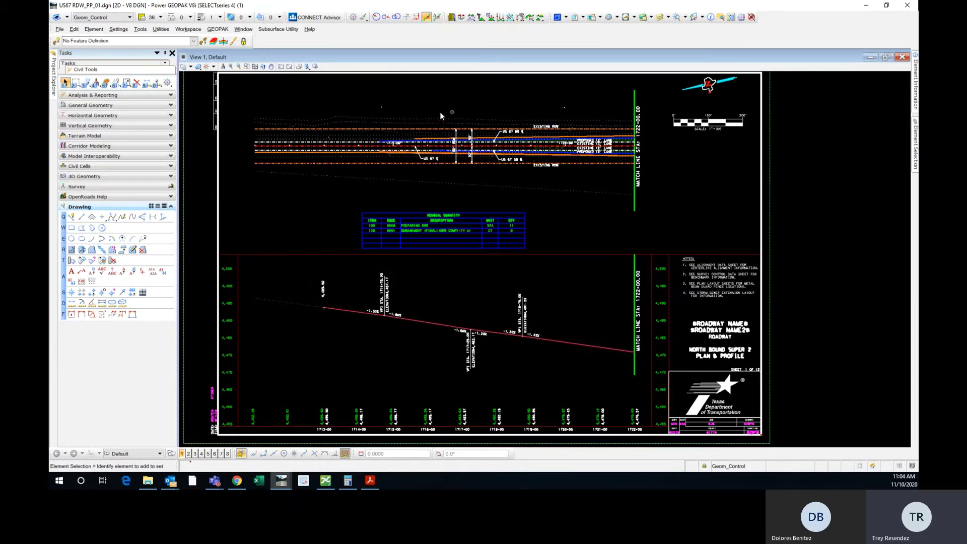
middle_click_drag(475, 205, 501, 198)
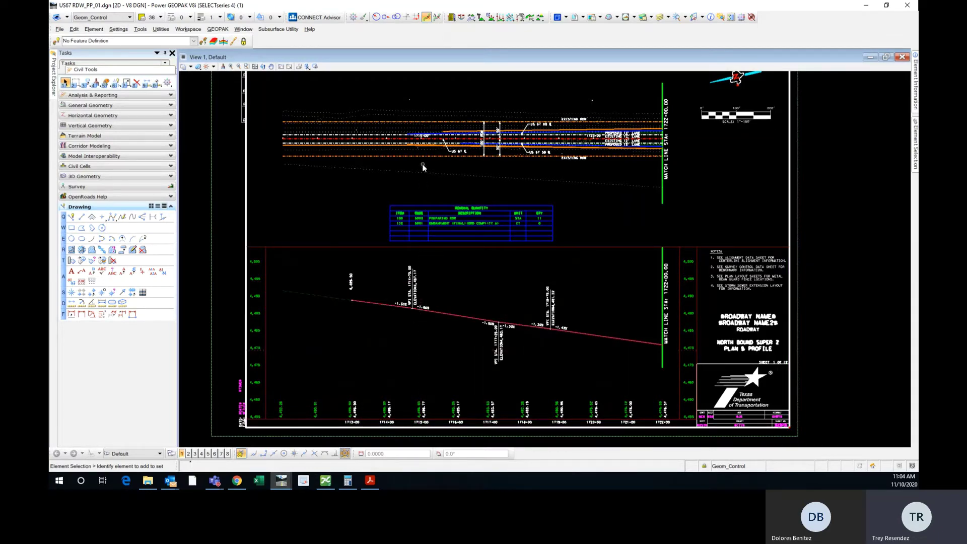
scroll(420, 135, "up", 2)
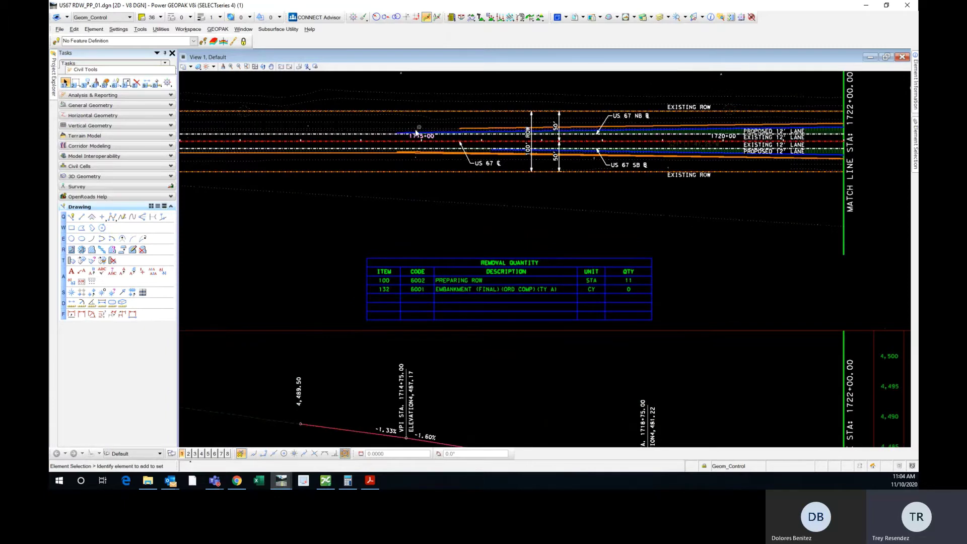
scroll(422, 136, "down", 2)
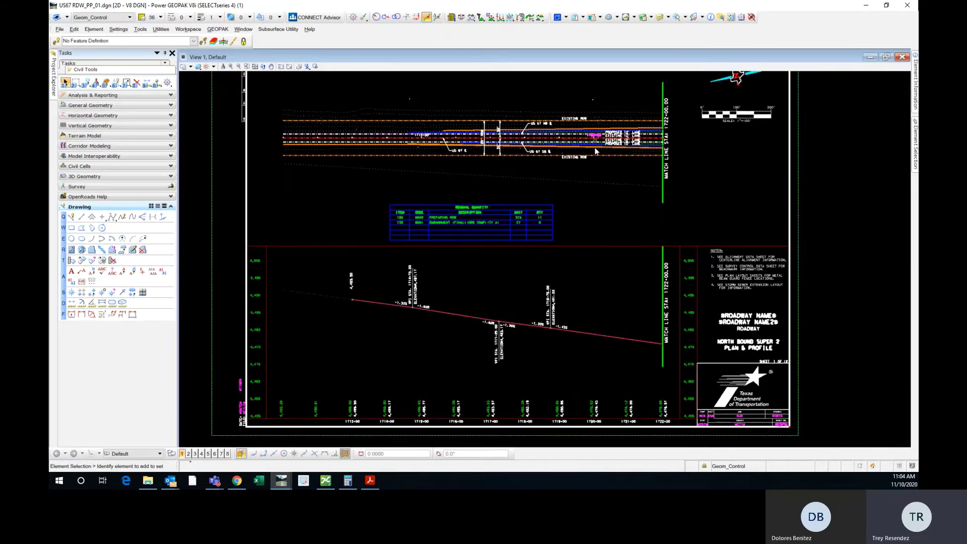
scroll(611, 341, "up", 2)
scroll(598, 397, "down", 2)
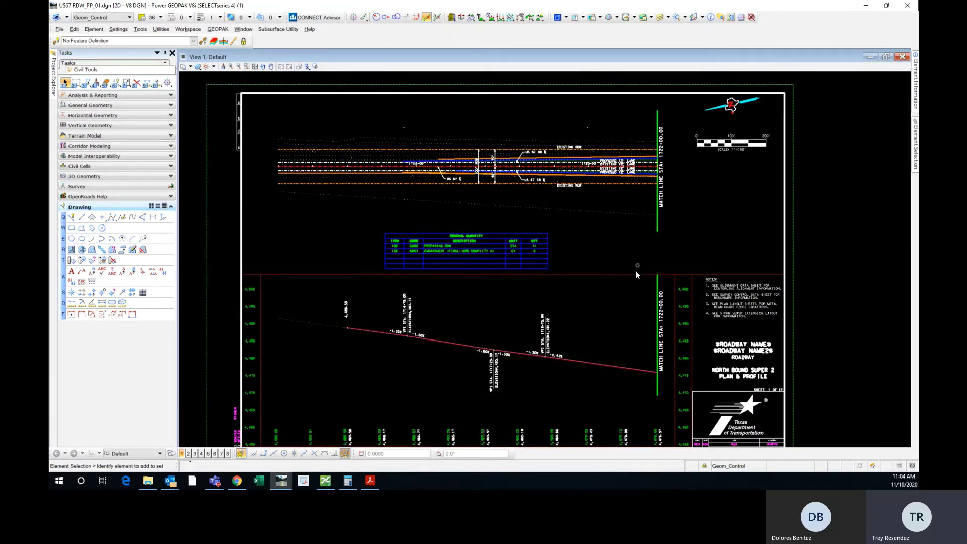
middle_click_drag(626, 290, 619, 271)
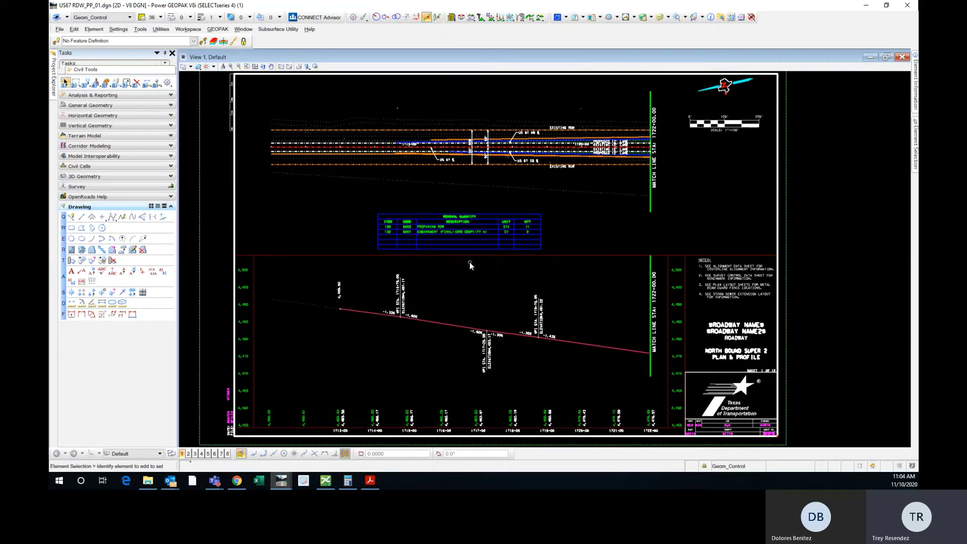
scroll(514, 252, "down", 2)
scroll(530, 248, "up", 2)
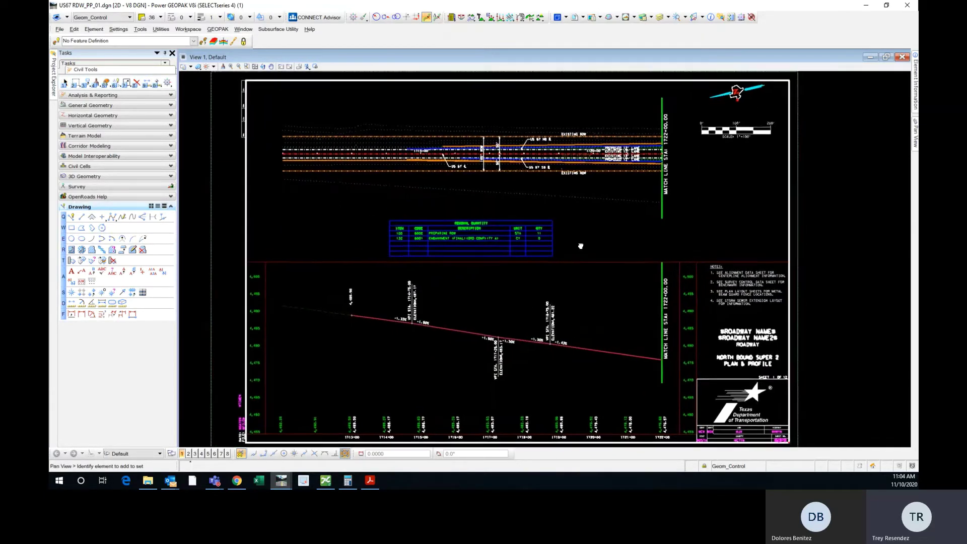
scroll(554, 231, "down", 3)
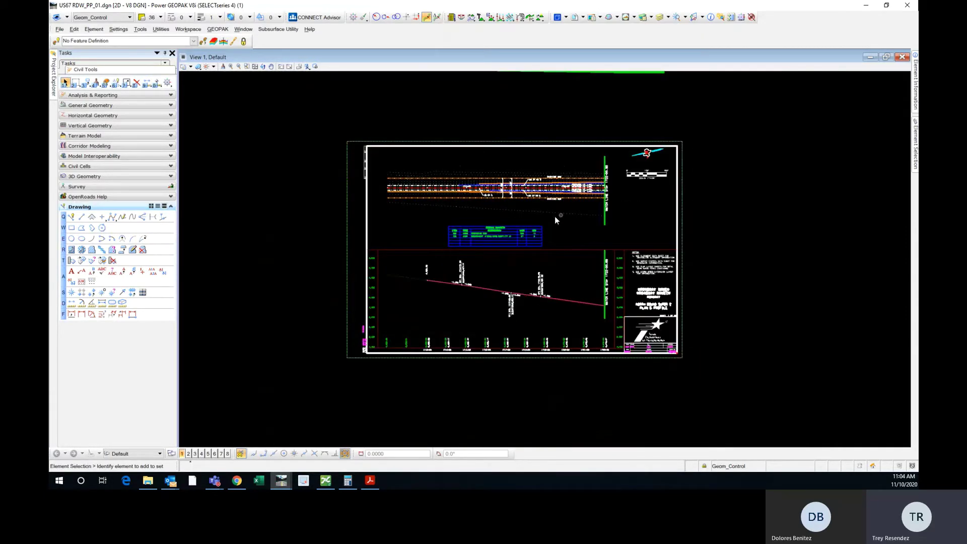
middle_click_drag(554, 228, 525, 235)
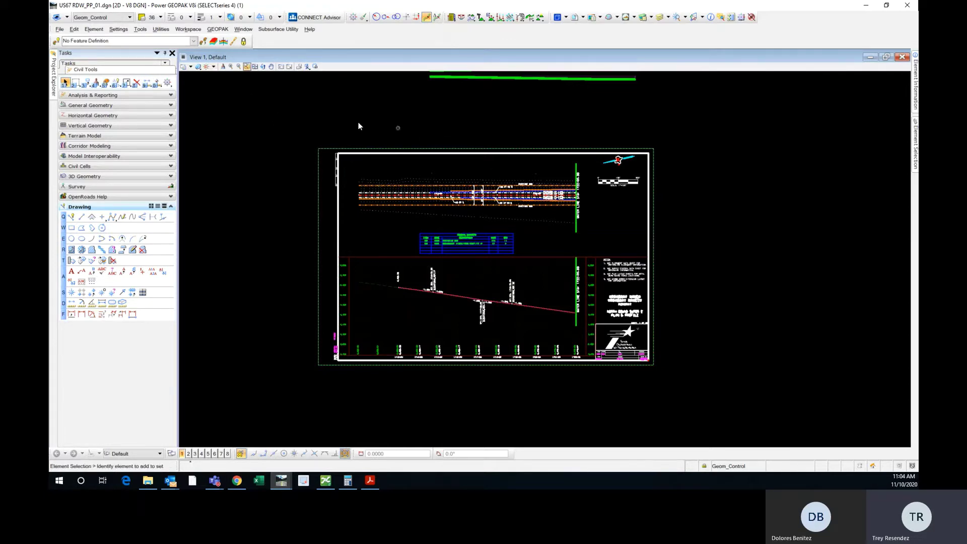
Save a copy of the sheet file as US67 RDW_PP_02 in the Sheets folder.
left_click(60, 30)
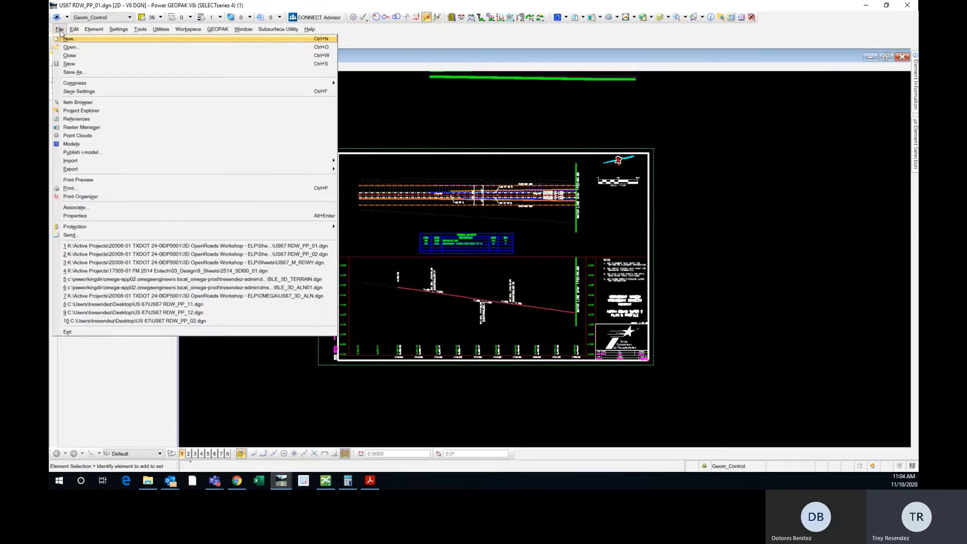
left_click(107, 74)
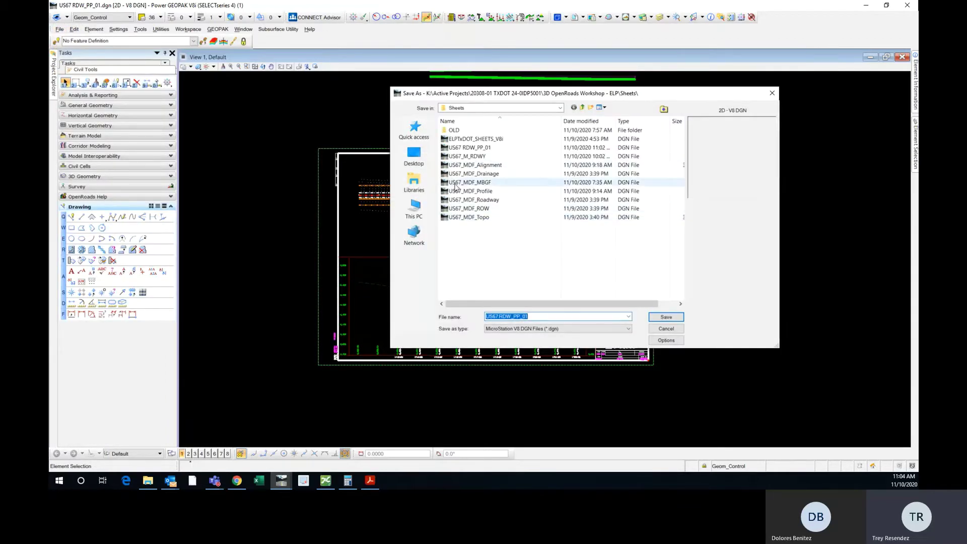
left_click(540, 317)
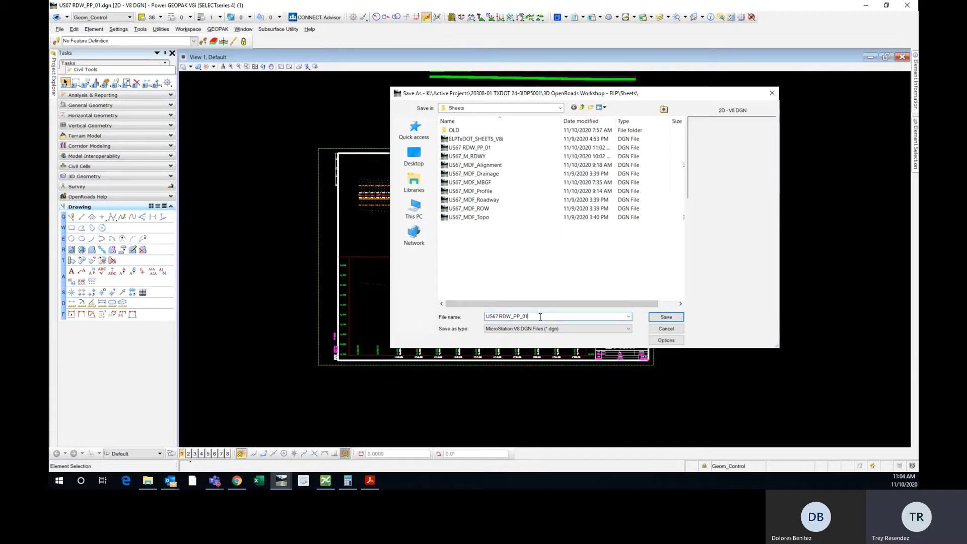
key("BackSpace")
type("2")
left_click(666, 317)
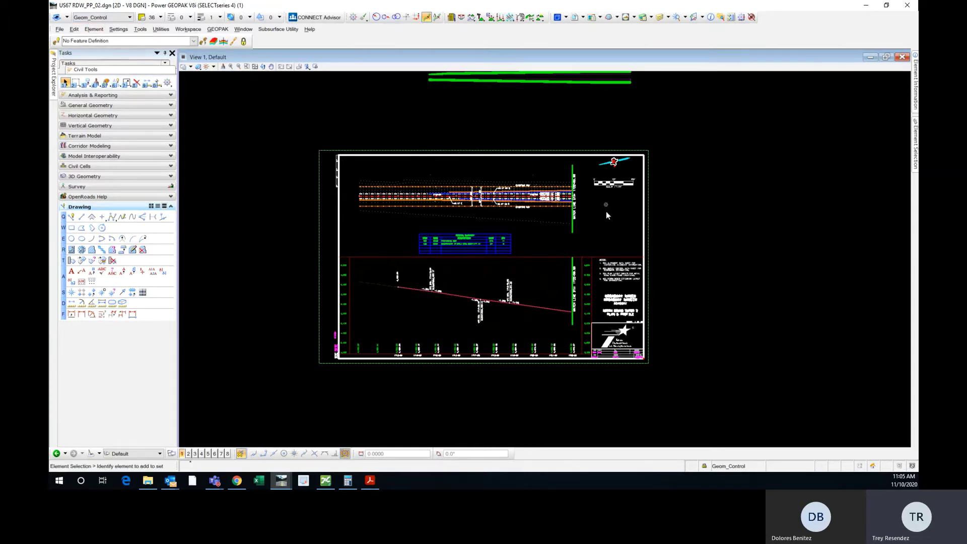
Bring up the list of attached references and place it over the upper part of the new sheet.
scroll(479, 210, "up", 2)
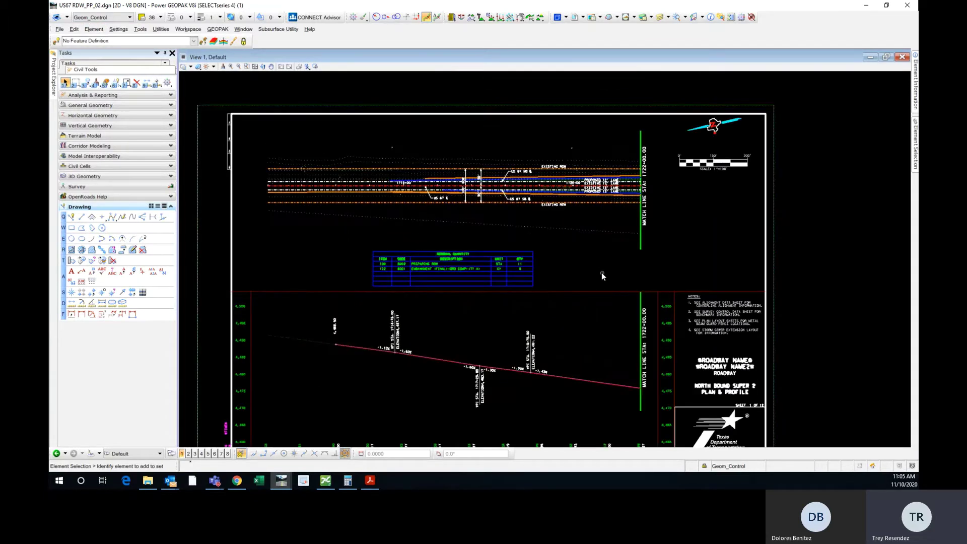
middle_click_drag(601, 273, 579, 241)
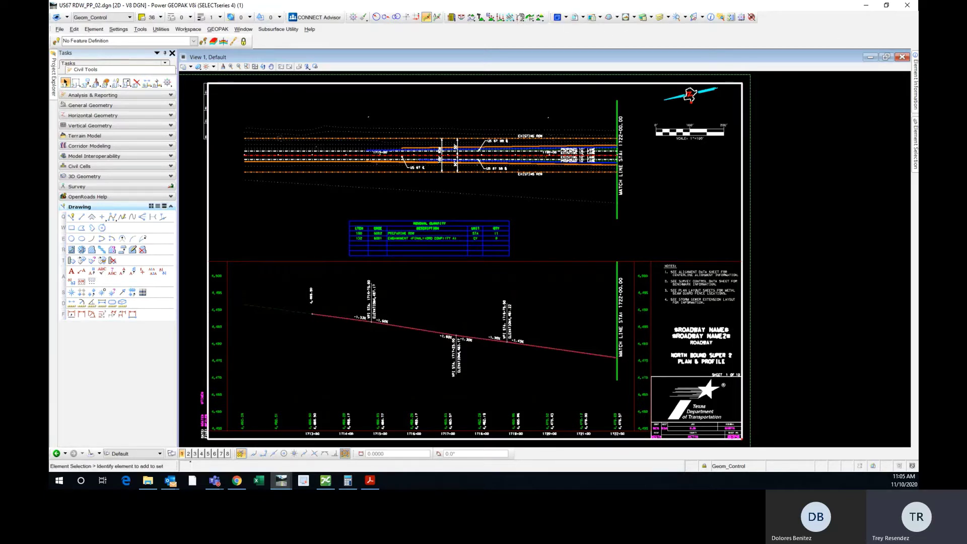
left_click_drag(966, 99, 666, 101)
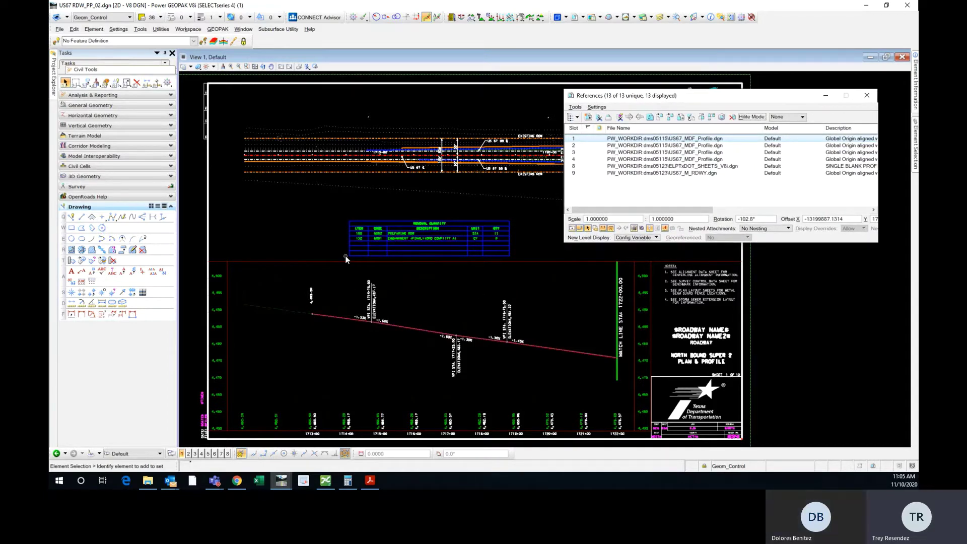
scroll(346, 255, "down", 2)
scroll(398, 260, "up", 2)
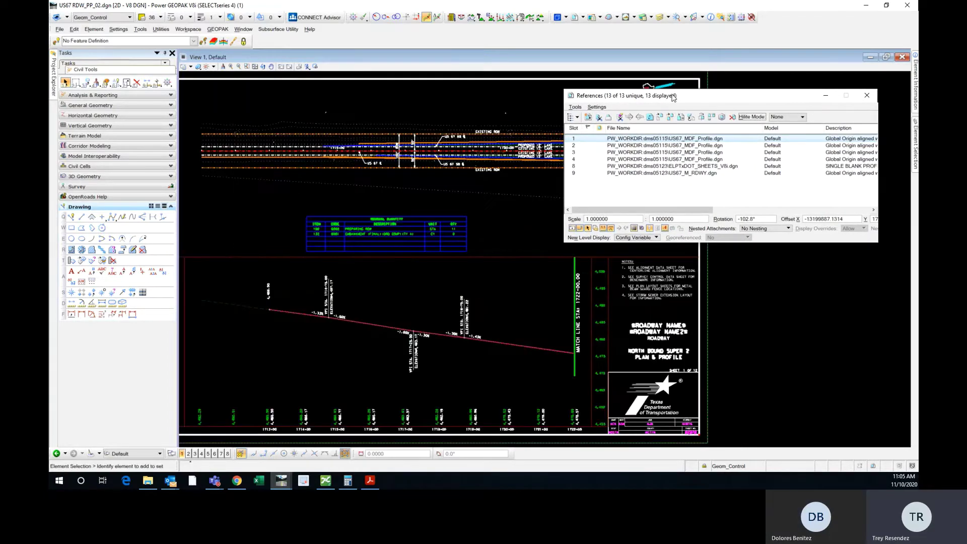
mouse_move(659, 97)
left_mouse_down()
mouse_move(918, 98)
mouse_move(723, 124)
mouse_move(632, 103)
mouse_move(662, 100)
mouse_move(645, 118)
mouse_move(668, 96)
mouse_move(614, 93)
mouse_move(667, 90)
left_mouse_up()
left_click_drag(685, 200, 693, 199)
left_click_drag(730, 94, 698, 106)
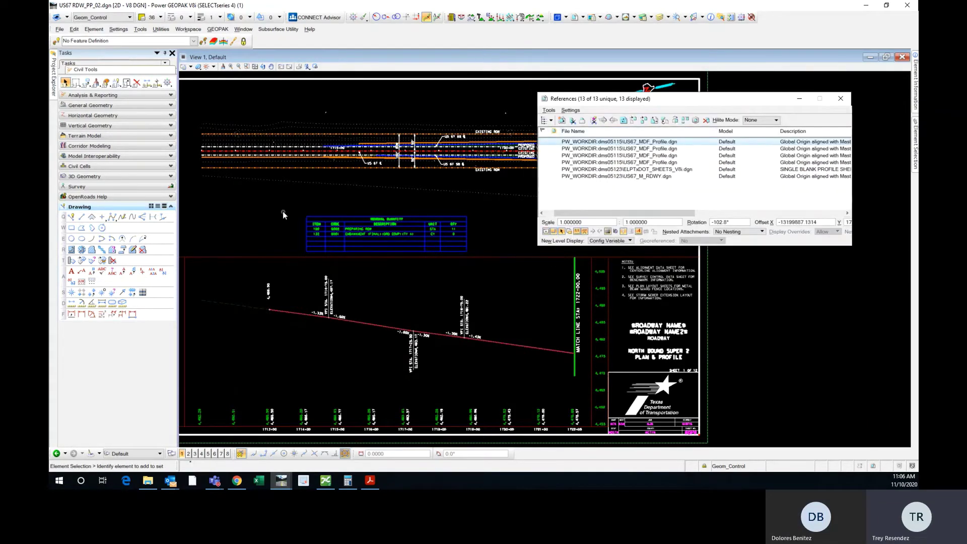
Widen the references list and move its Logical column directly after File Name.
scroll(284, 214, "down", 4)
scroll(426, 235, "up", 2)
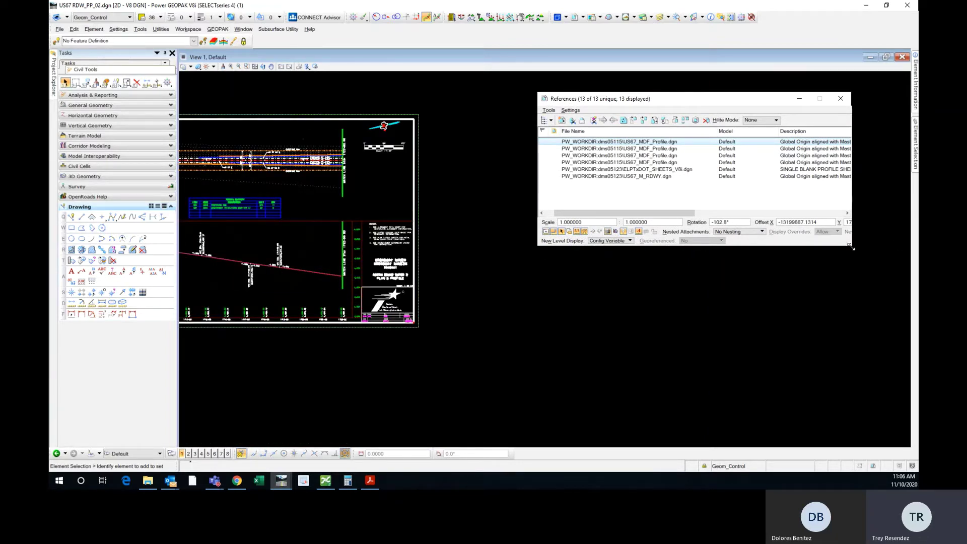
left_click_drag(851, 247, 897, 241)
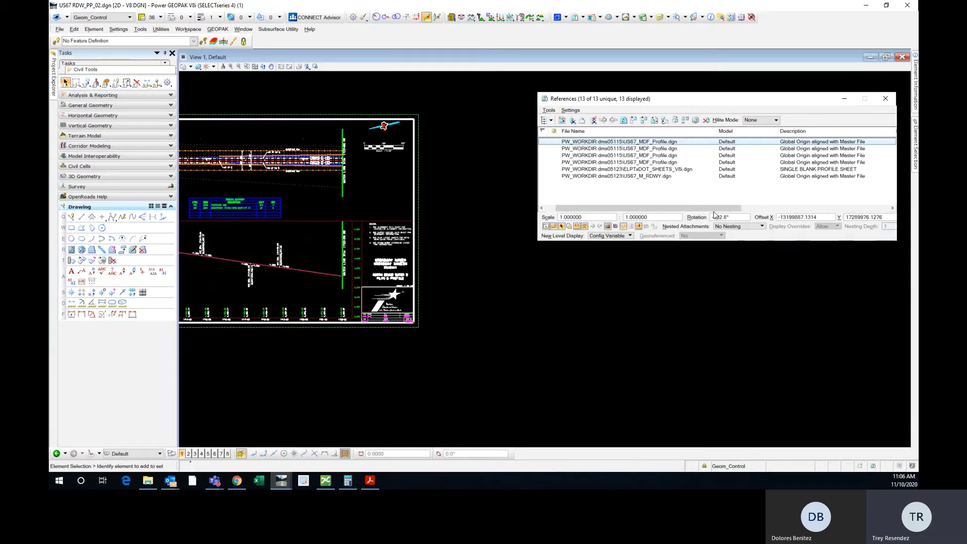
left_click_drag(716, 207, 742, 204)
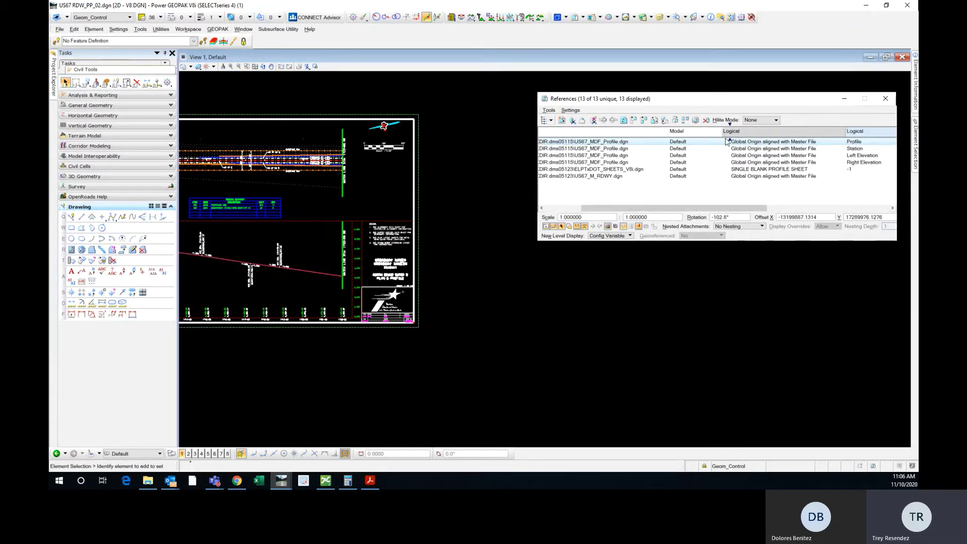
left_click_drag(727, 141, 675, 136)
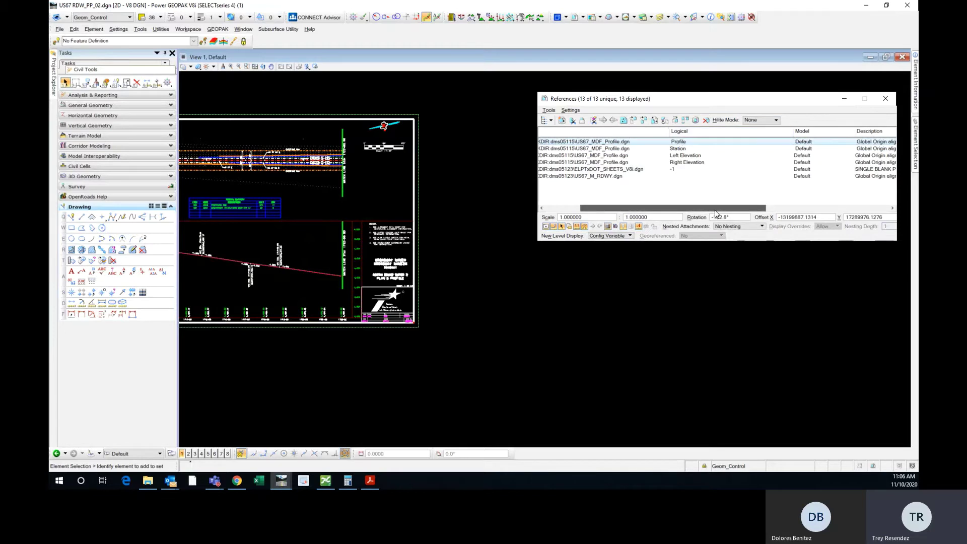
Turn off the display of the US67_M_RDWY.dgn reference.
middle_click_drag(427, 276, 546, 301)
left_click(657, 176)
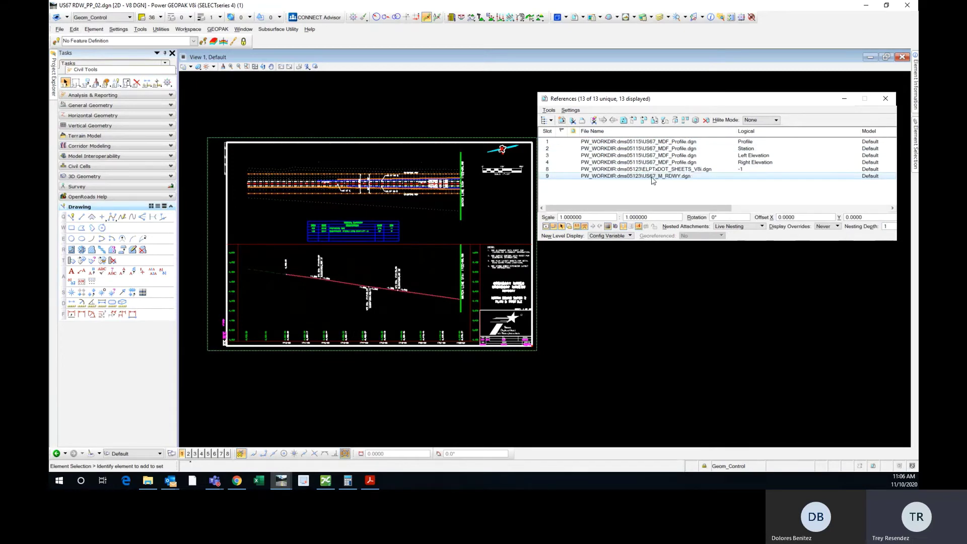
left_click_drag(661, 99, 662, 91)
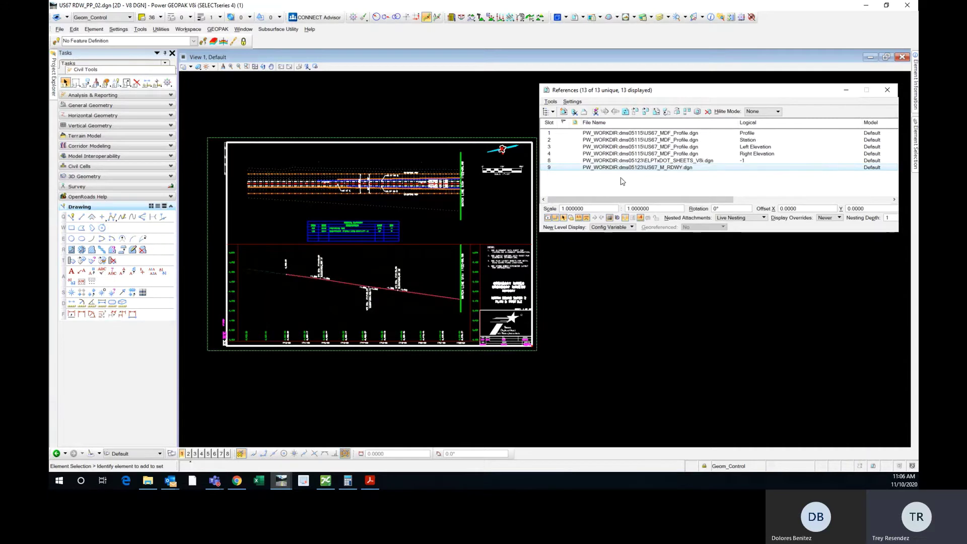
left_click_drag(696, 200, 846, 189)
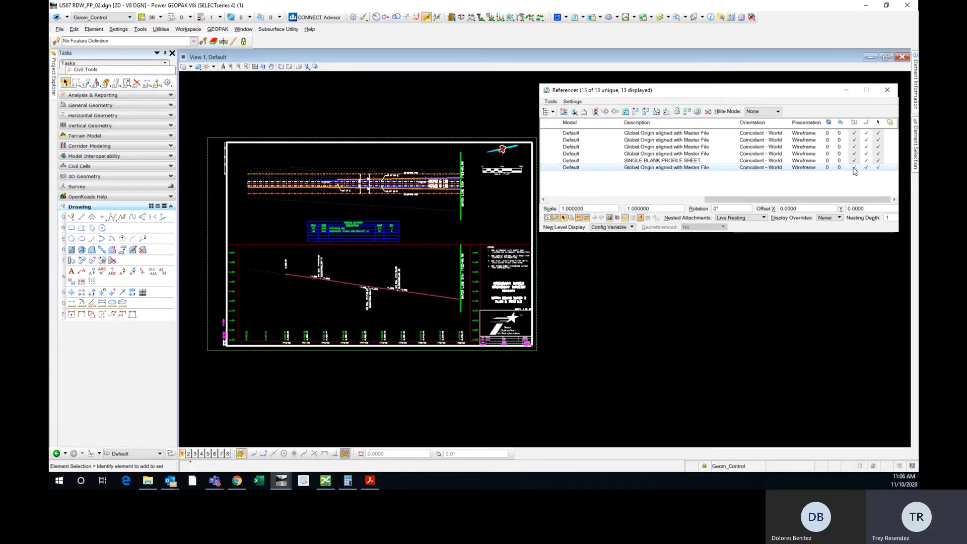
left_click(855, 168)
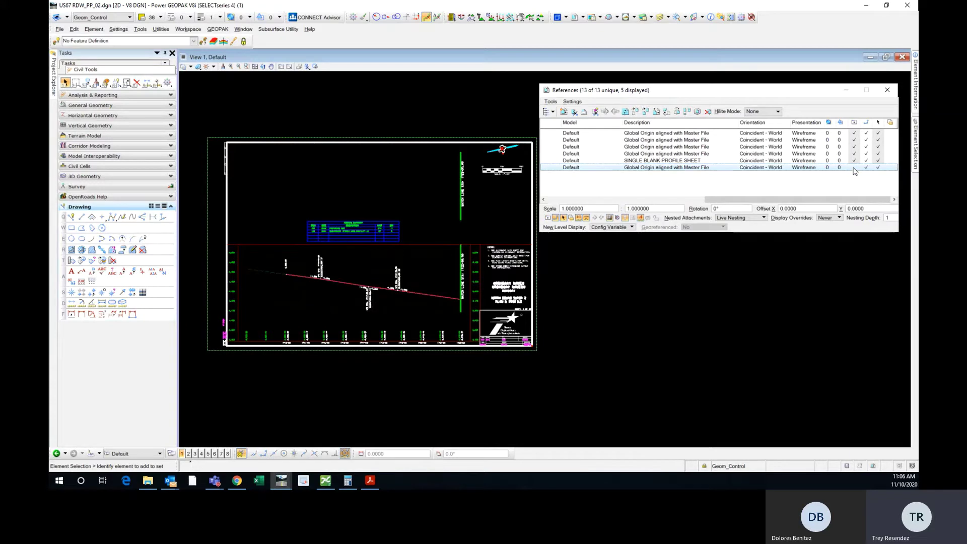
Restore the display of the US67_M_RDWY.dgn reference, toggling it off and on once more.
left_click(854, 167)
left_click_drag(846, 199, 751, 208)
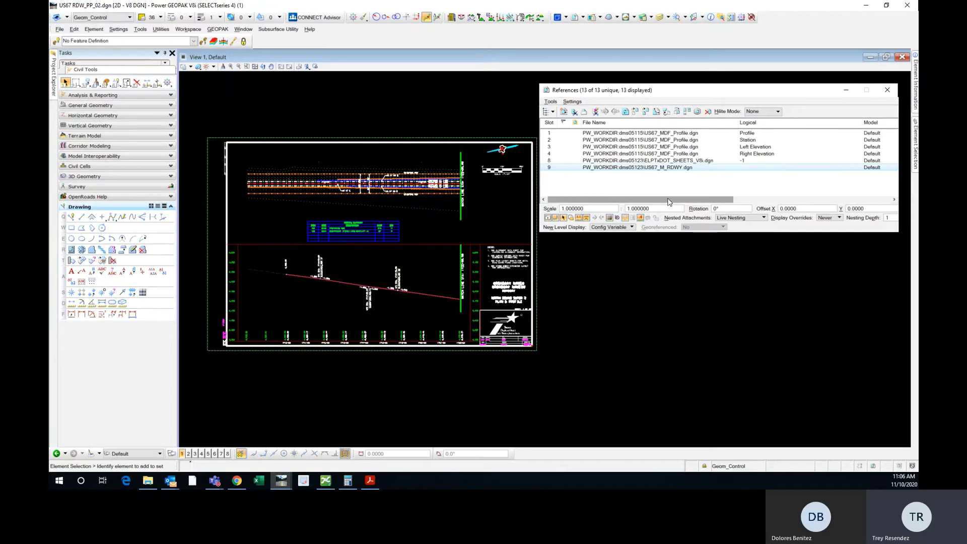
left_click_drag(668, 200, 846, 172)
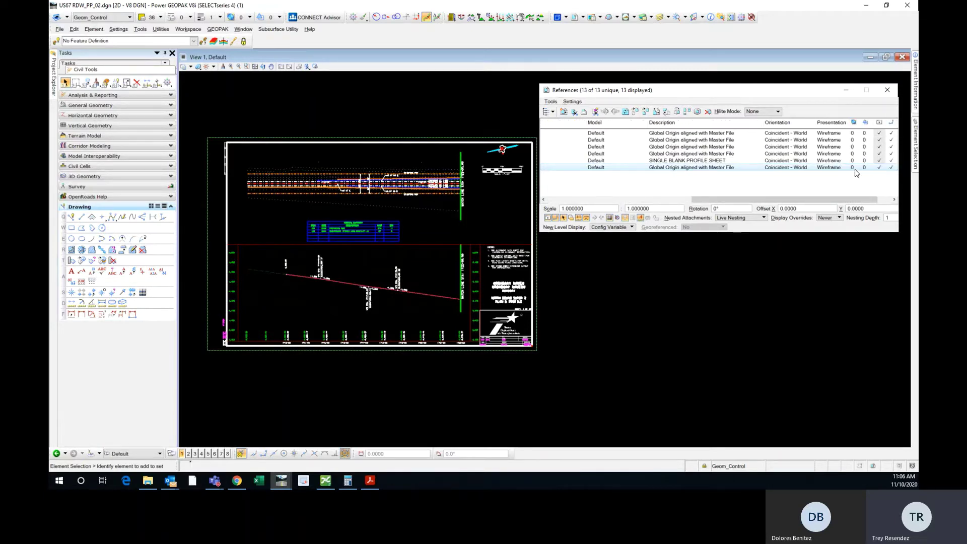
left_click_drag(854, 204, 867, 204)
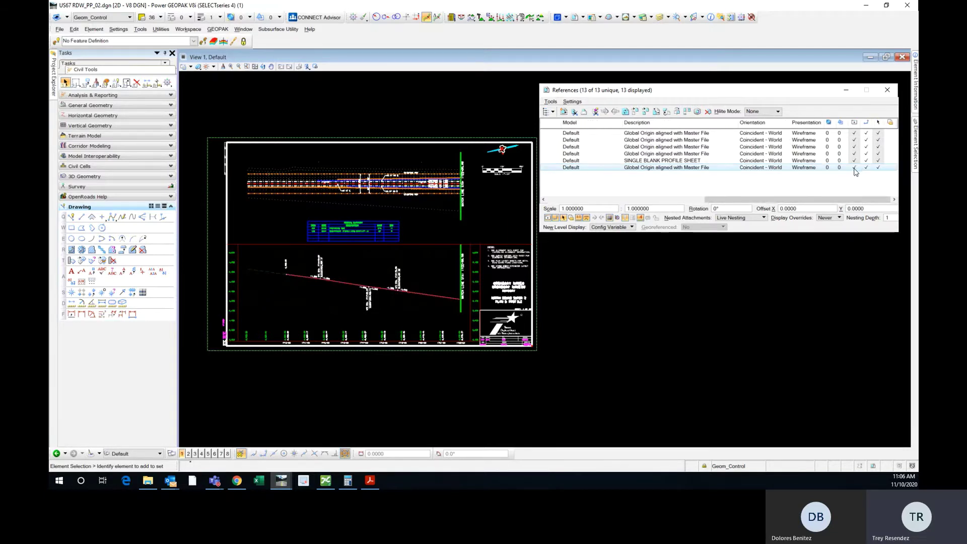
left_click(855, 168)
left_click(856, 167)
left_click_drag(801, 200, 643, 201)
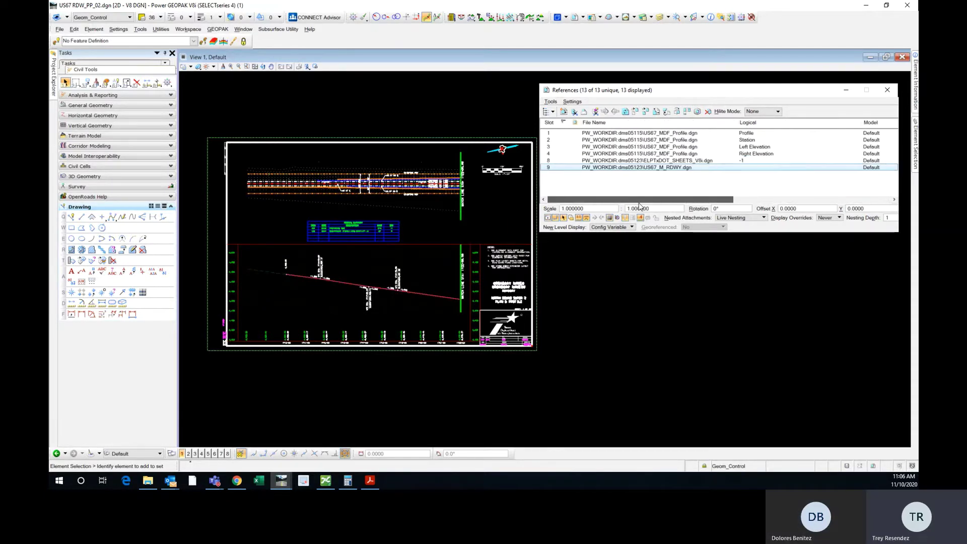
Hide the ELPTxDOT_SHEETS_V8i.dgn sheet border reference and show it again.
left_click(689, 161)
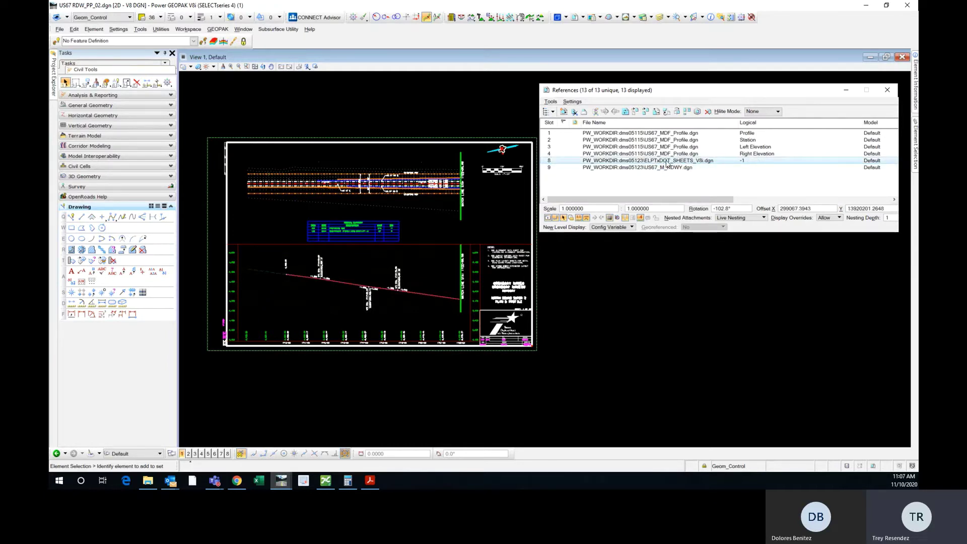
left_click_drag(680, 199, 839, 199)
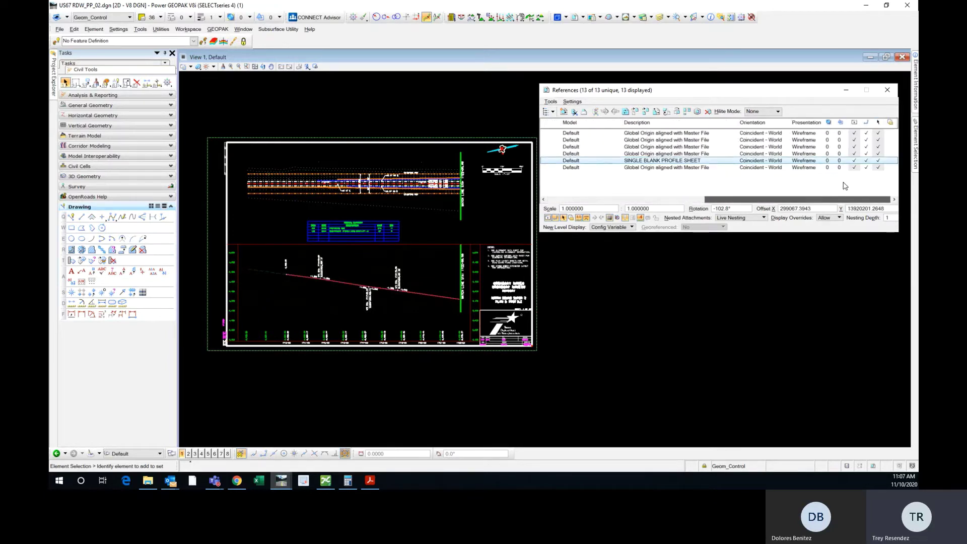
left_click(854, 161)
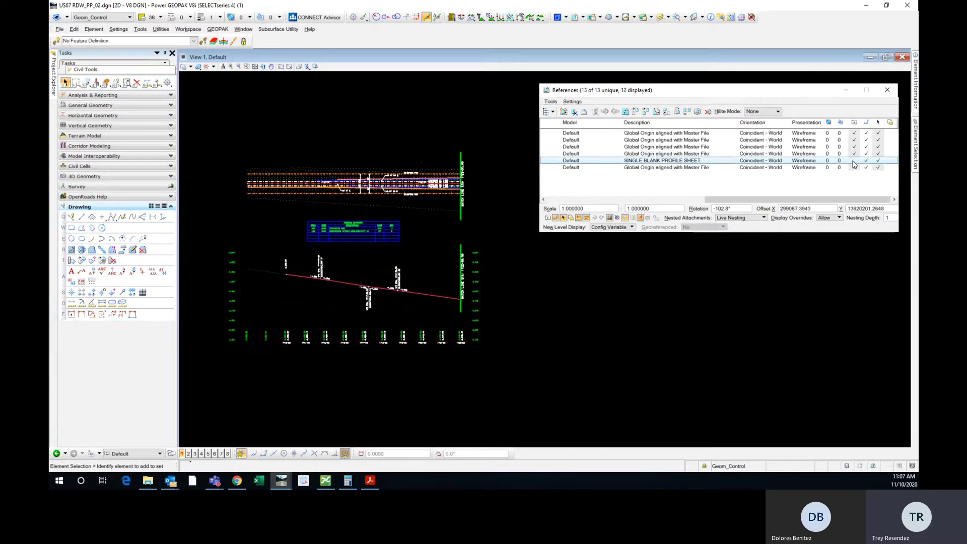
left_click(854, 160)
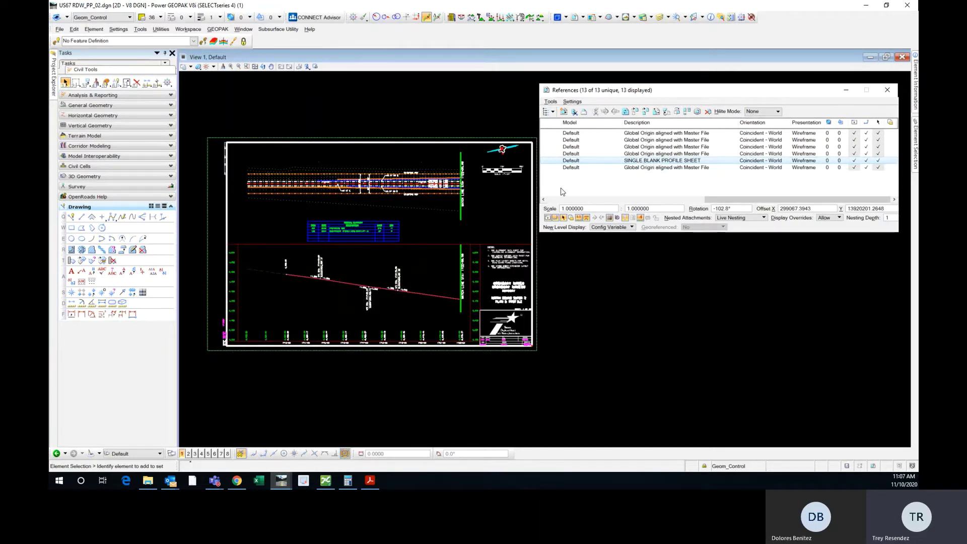
Set the references highlight mode to Boundaries and highlight the boundary of the Profile reference.
left_click_drag(745, 200, 618, 202)
left_click(763, 112)
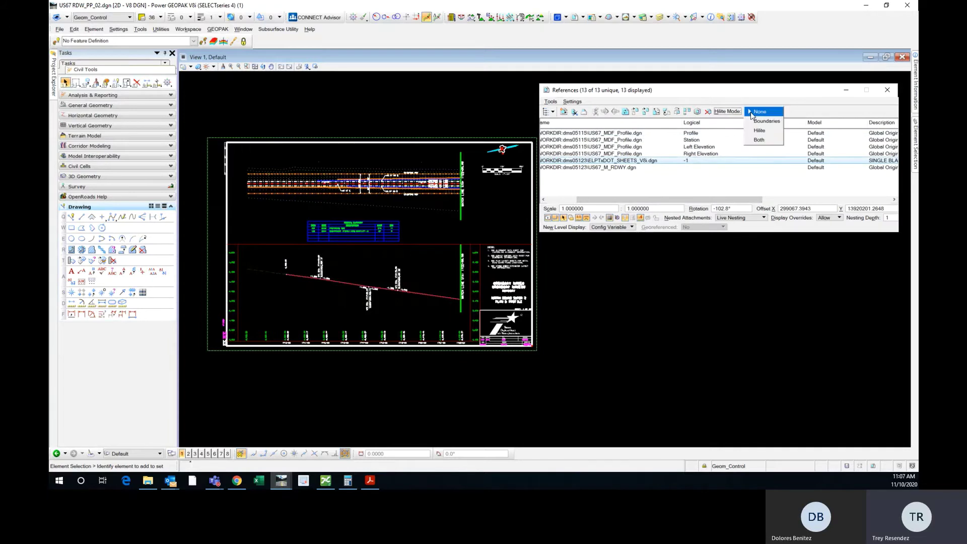
left_click(762, 123)
left_click(705, 133)
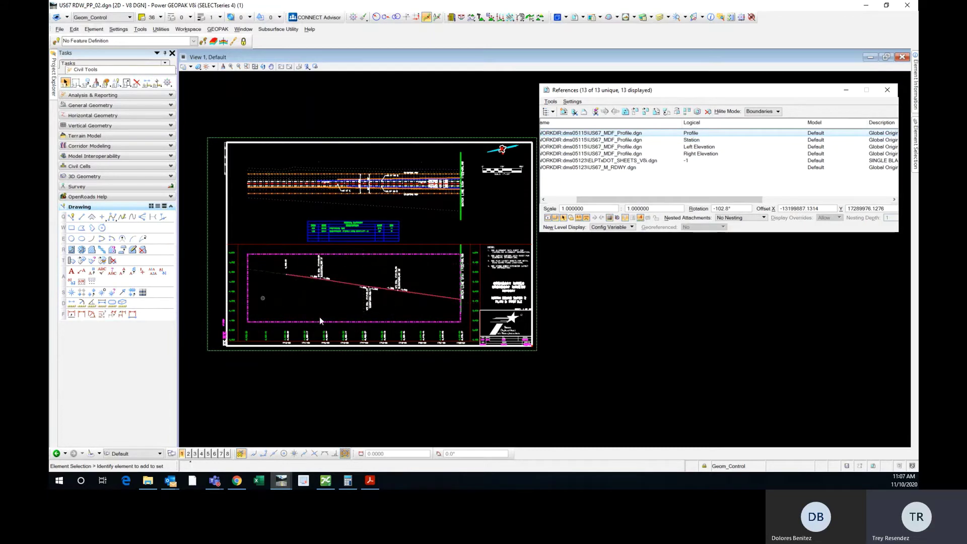
Highlight the boundary of the Station reference and examine the station and elevation labels below the profile.
left_click(637, 140)
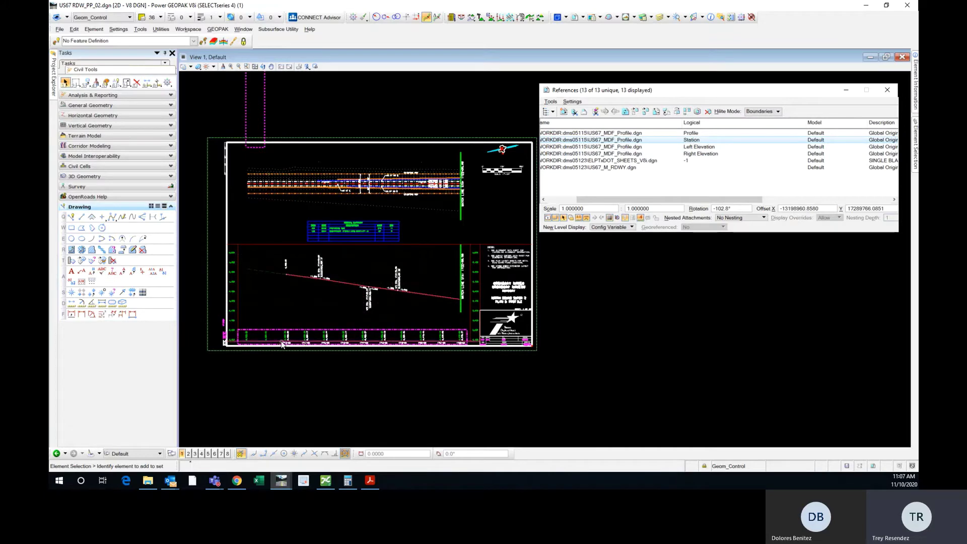
scroll(294, 343, "up", 3)
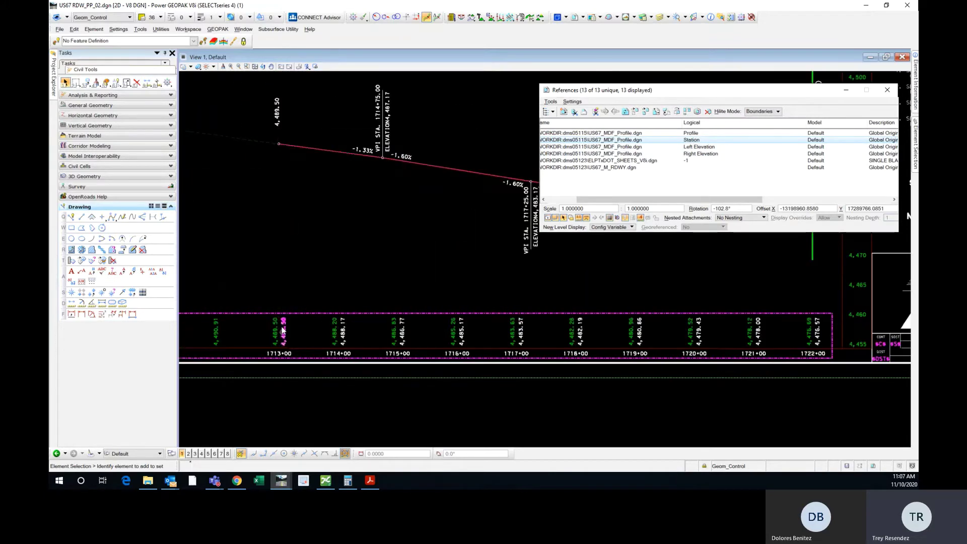
scroll(285, 330, "down", 2)
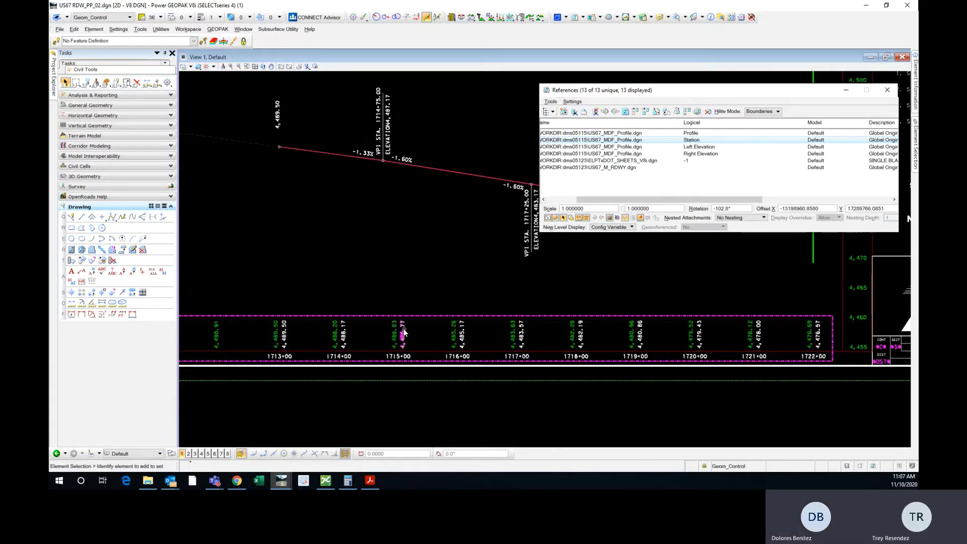
mouse_move(404, 331)
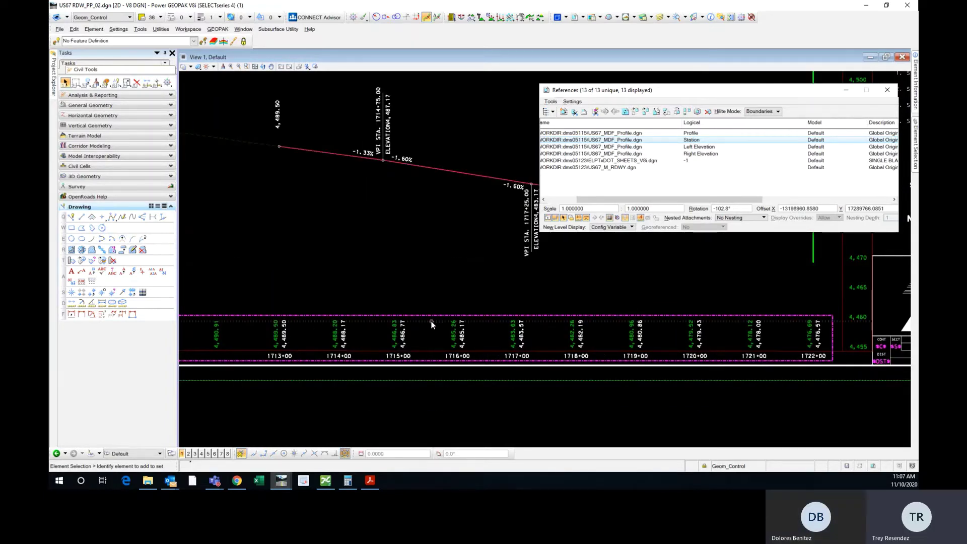
scroll(464, 290, "down", 2)
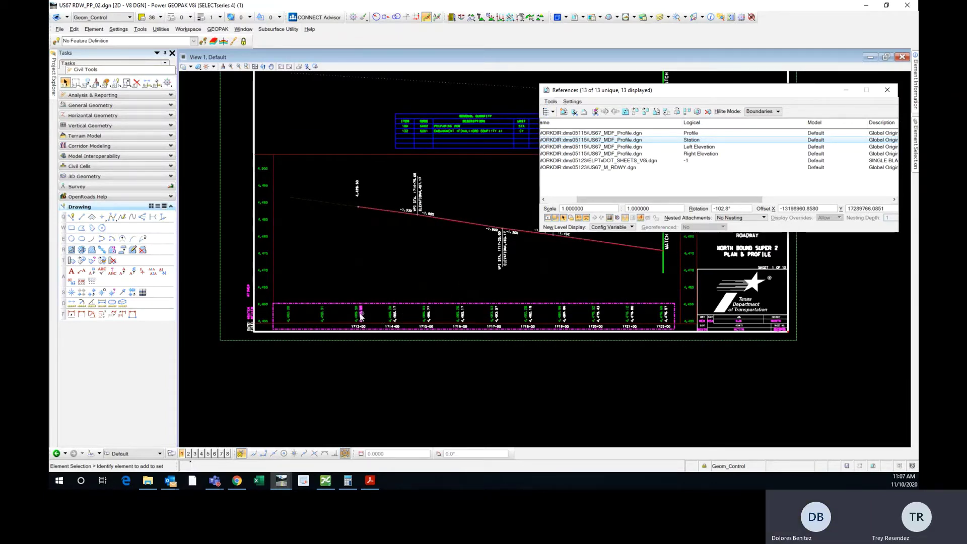
scroll(360, 317, "up", 4)
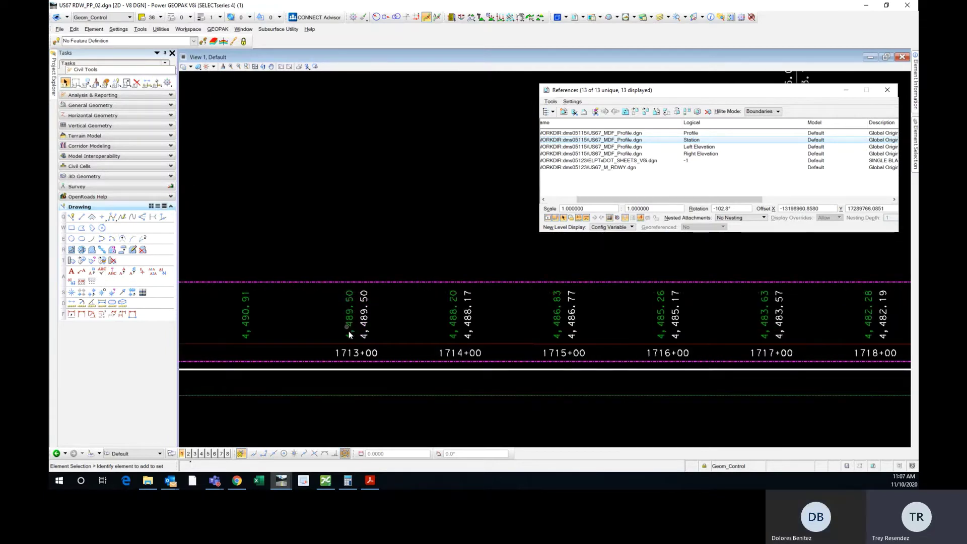
scroll(363, 330, "down", 2)
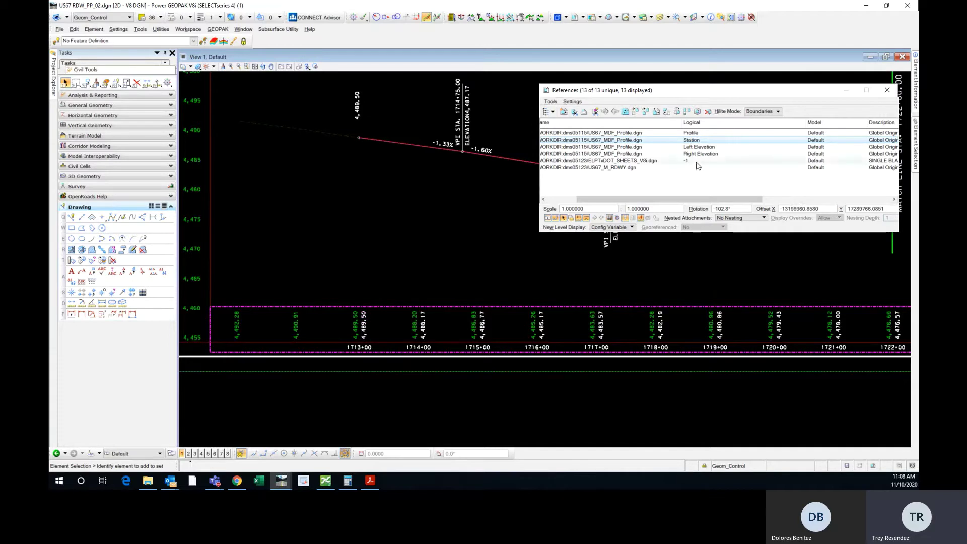
scroll(412, 256, "down", 2)
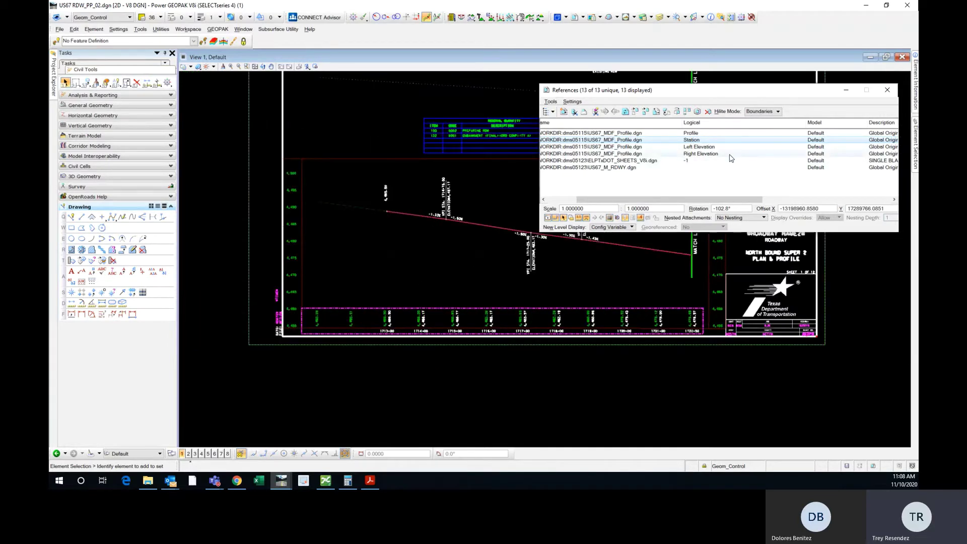
Highlight the boundary of the Left Elevation reference, followed by that of the Right Elevation reference.
left_click(693, 146)
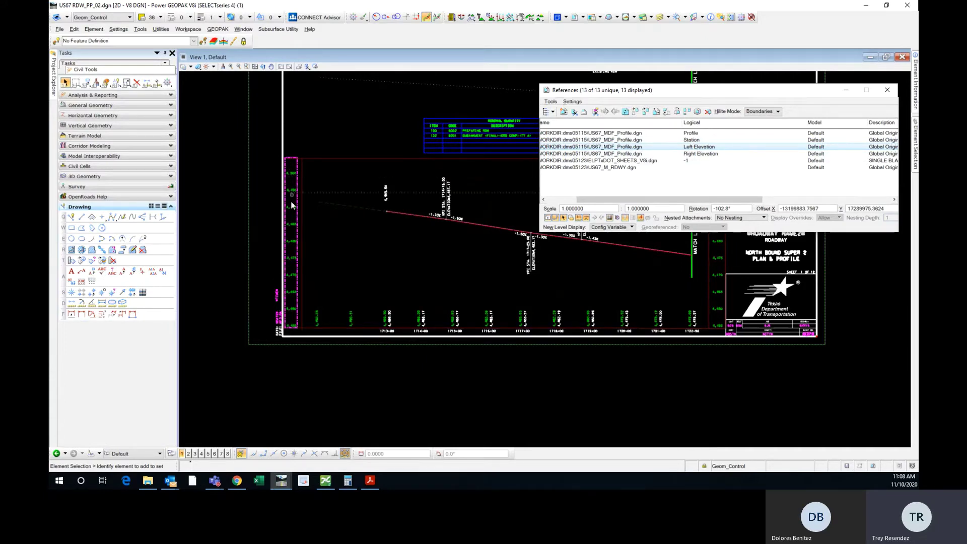
middle_click_drag(463, 250, 426, 282)
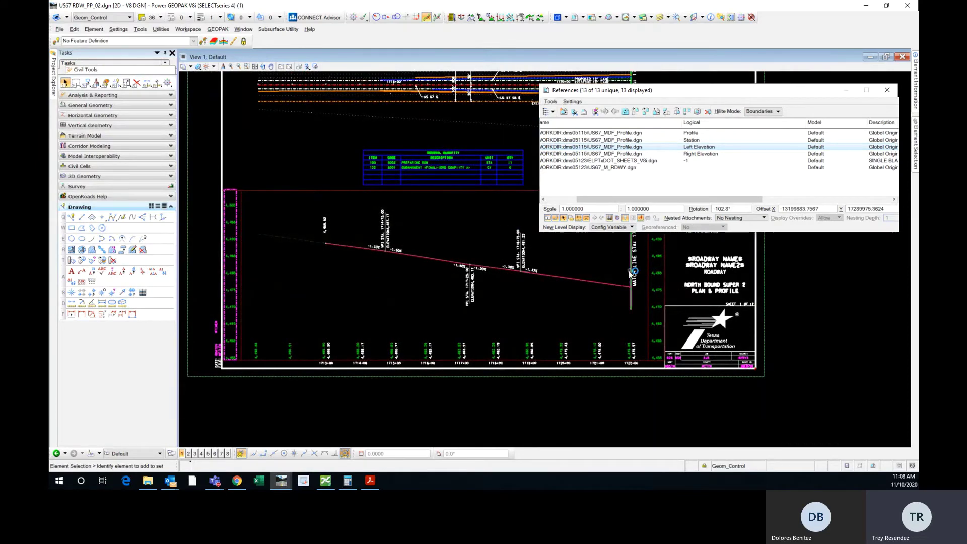
left_click(675, 153)
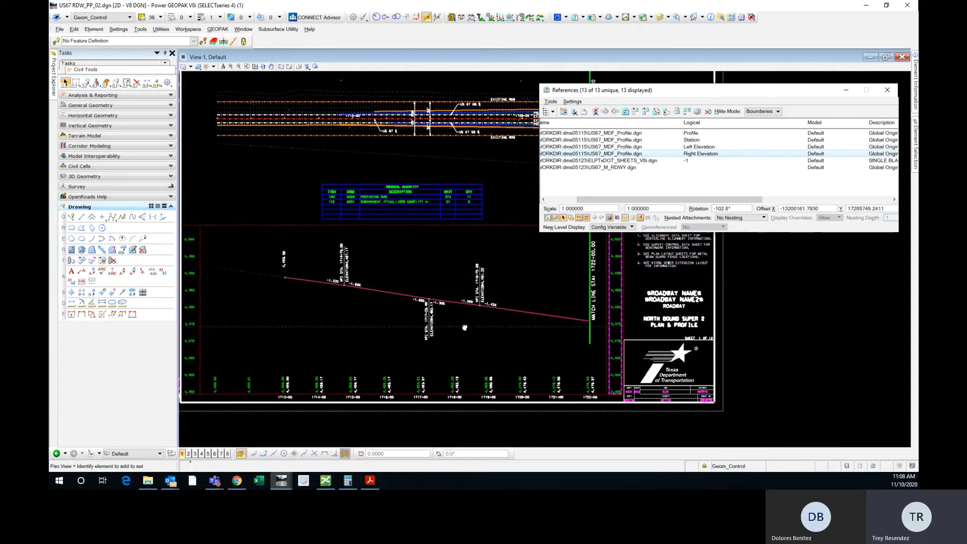
middle_click_drag(241, 321, 321, 314)
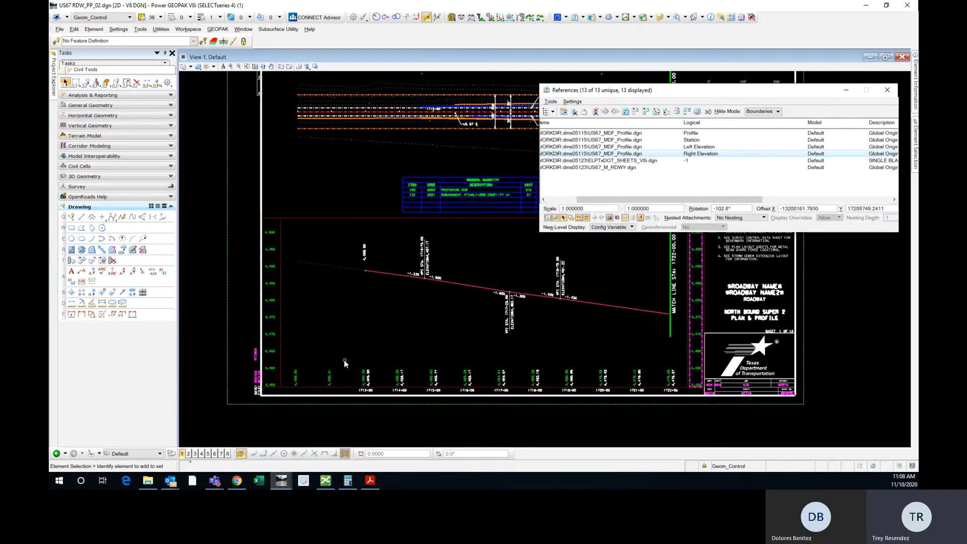
Examine the elevation scale beside the profile, the VPI labels and grades along it, and the overall sheet layout.
scroll(269, 235, "up", 2)
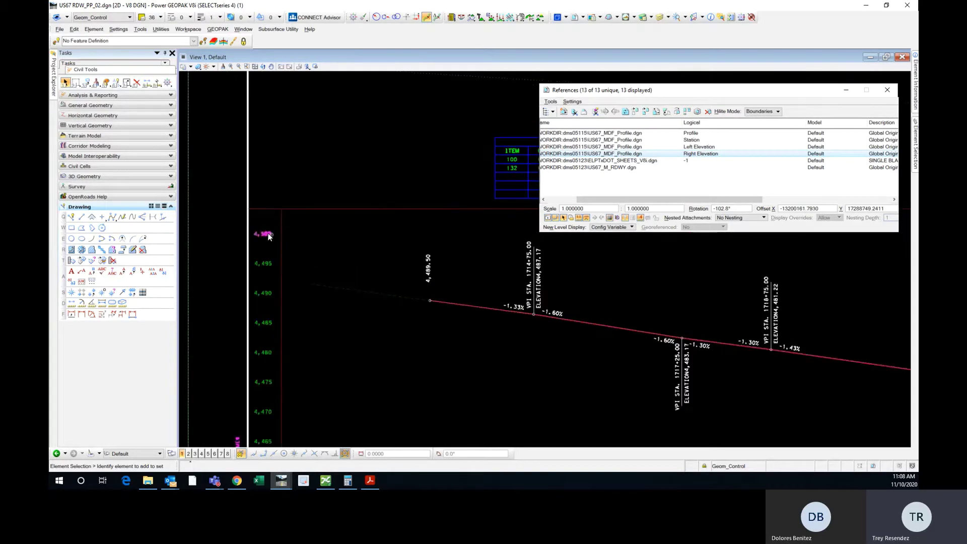
middle_click_drag(298, 346, 282, 290)
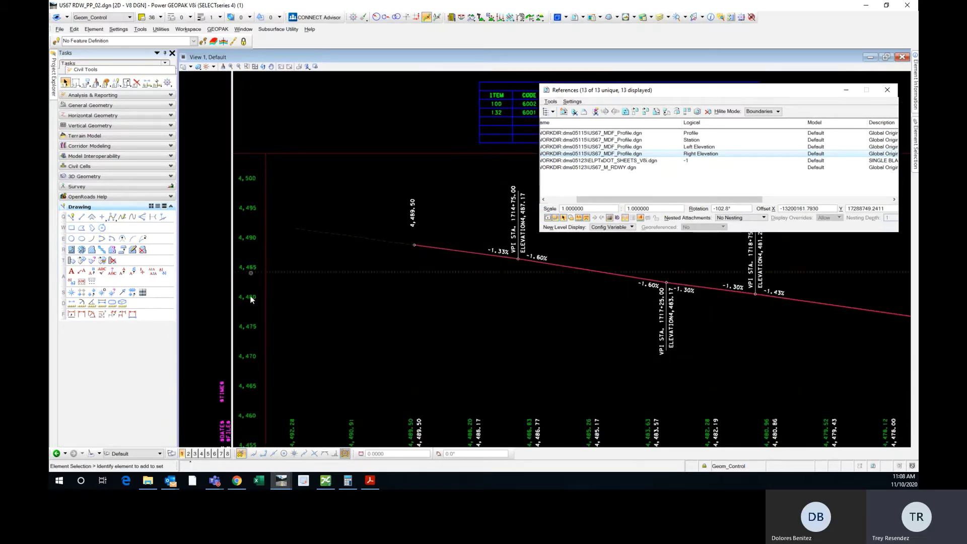
scroll(252, 262, "down", 3)
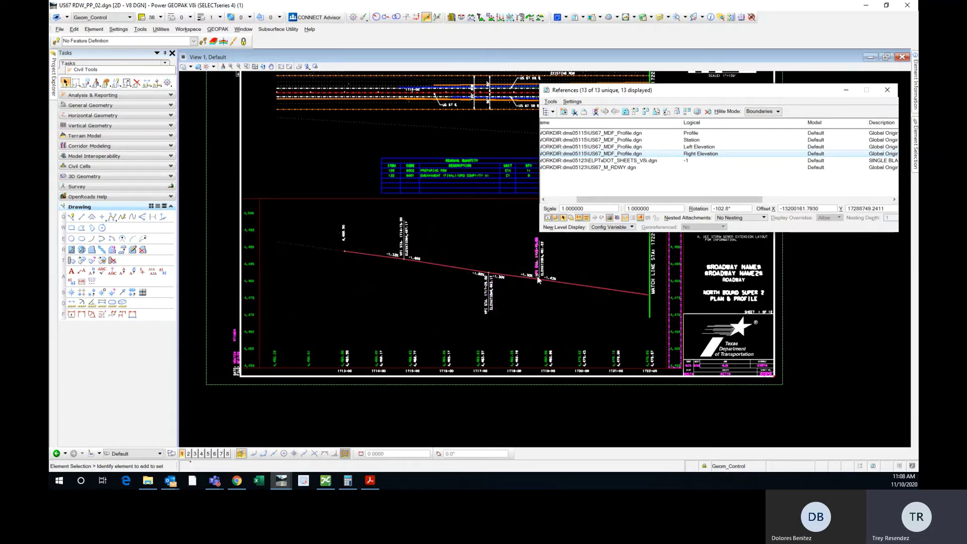
scroll(512, 278, "up", 4)
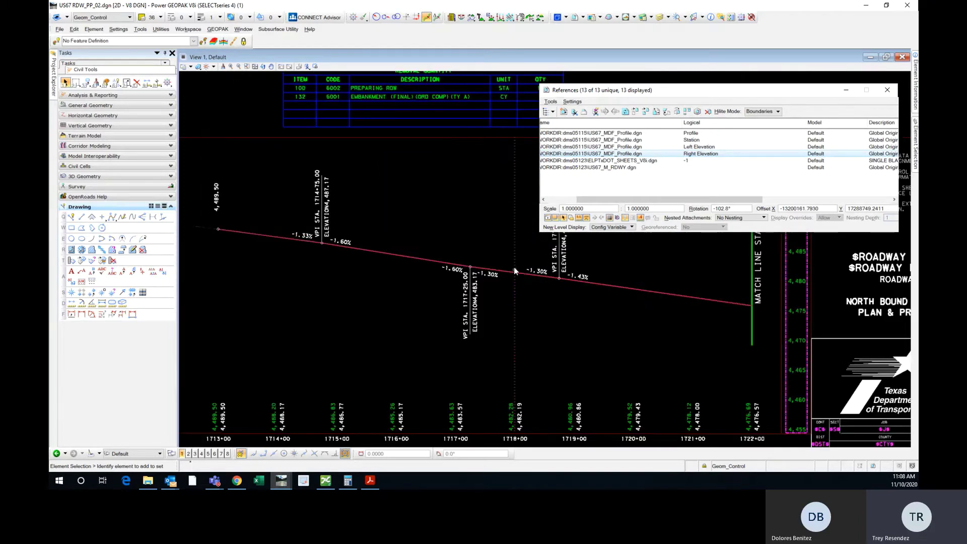
scroll(512, 278, "down", 4)
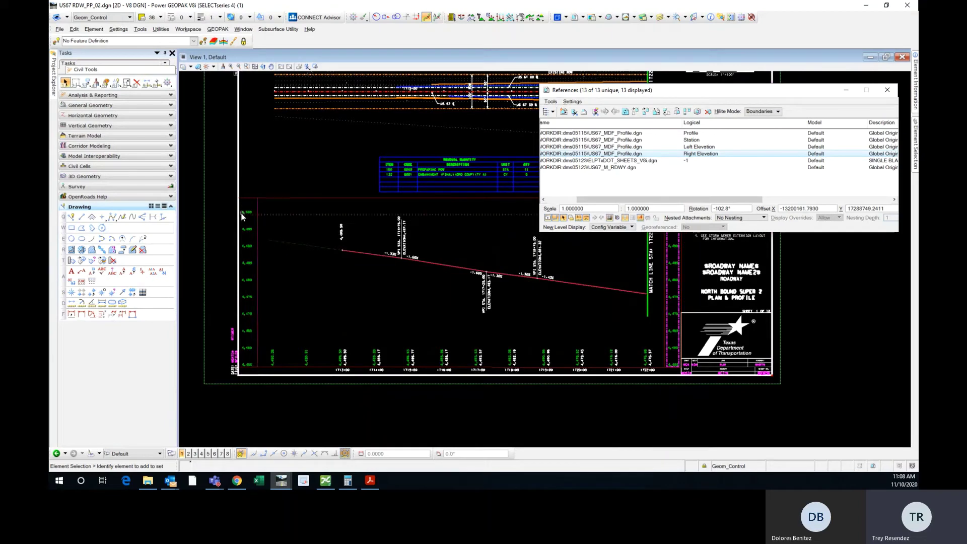
middle_click_drag(399, 253, 395, 294)
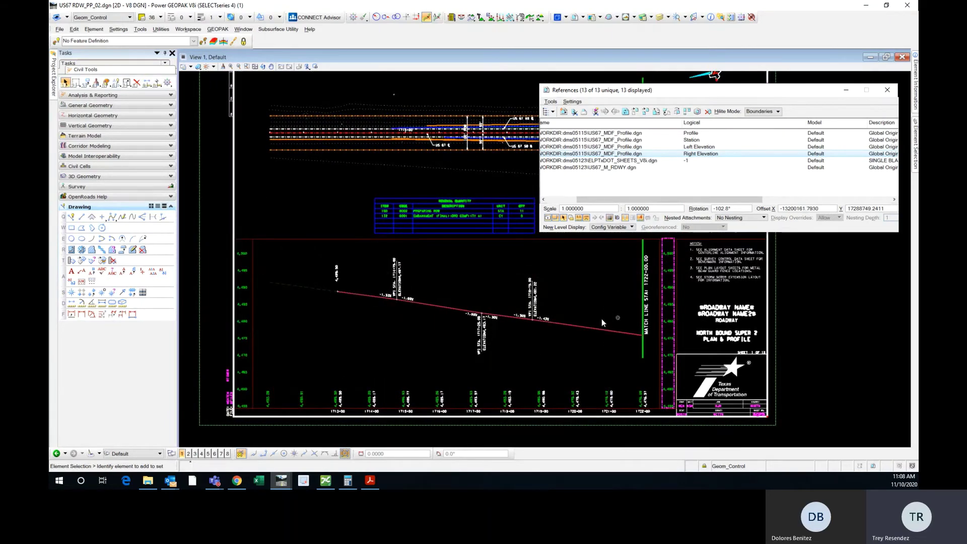
scroll(554, 298, "down", 2)
scroll(473, 285, "down", 2)
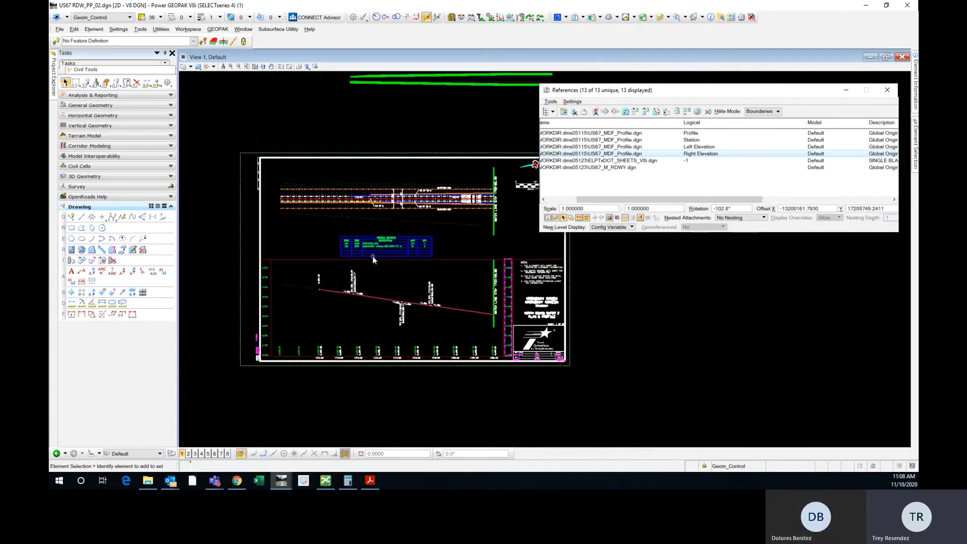
scroll(449, 252, "up", 1)
scroll(292, 236, "down", 1)
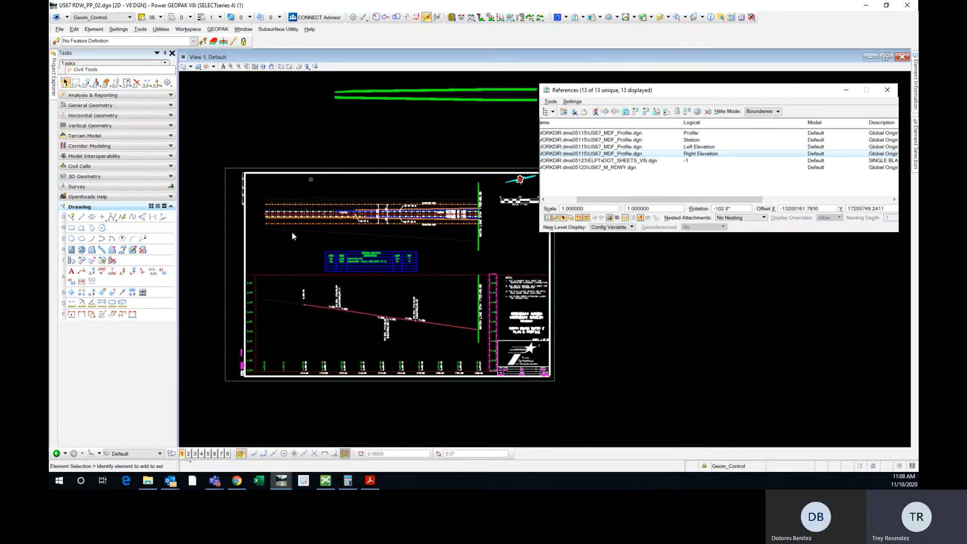
Bring the references list back up beside the sheet and highlight the clip boundary of the US67_M_RDWY.dgn reference.
left_click_drag(724, 95, 724, 90)
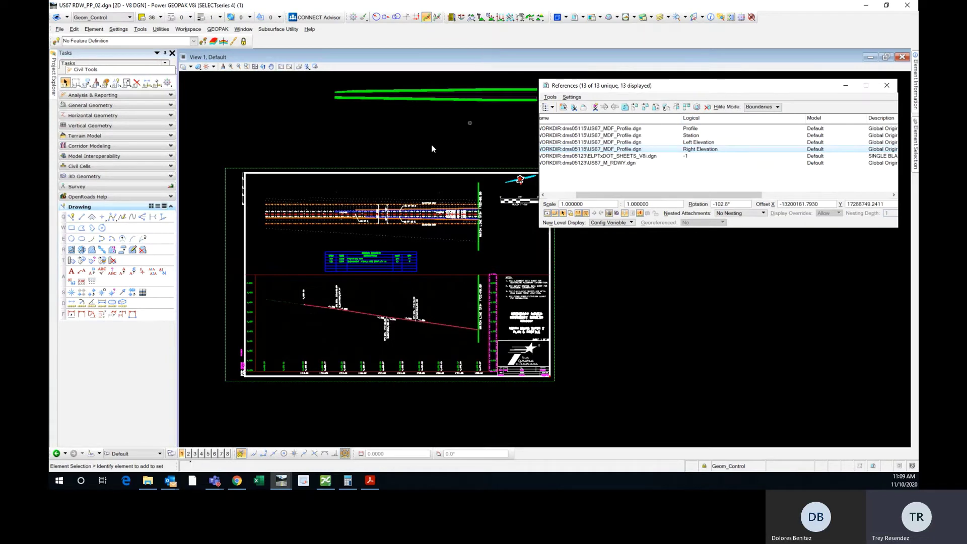
left_click(509, 252)
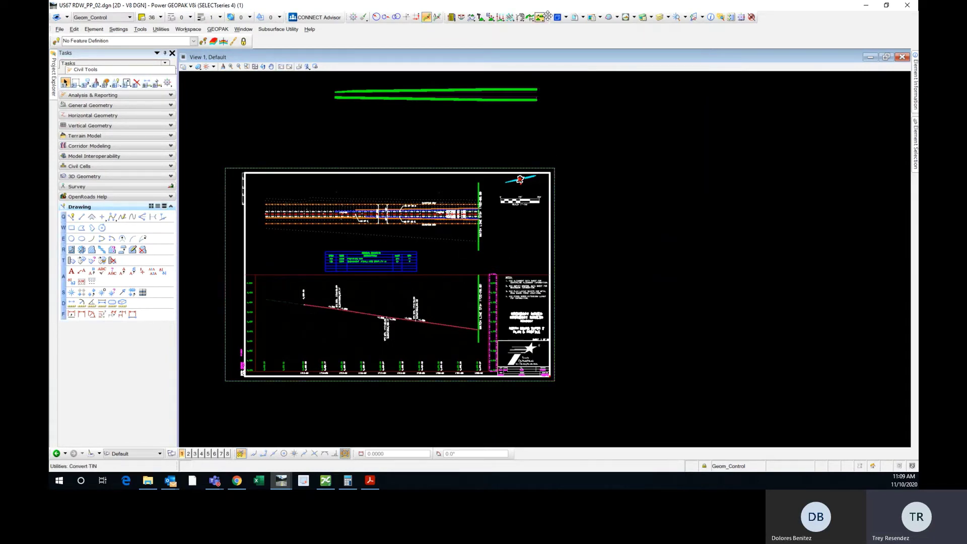
left_click(574, 17)
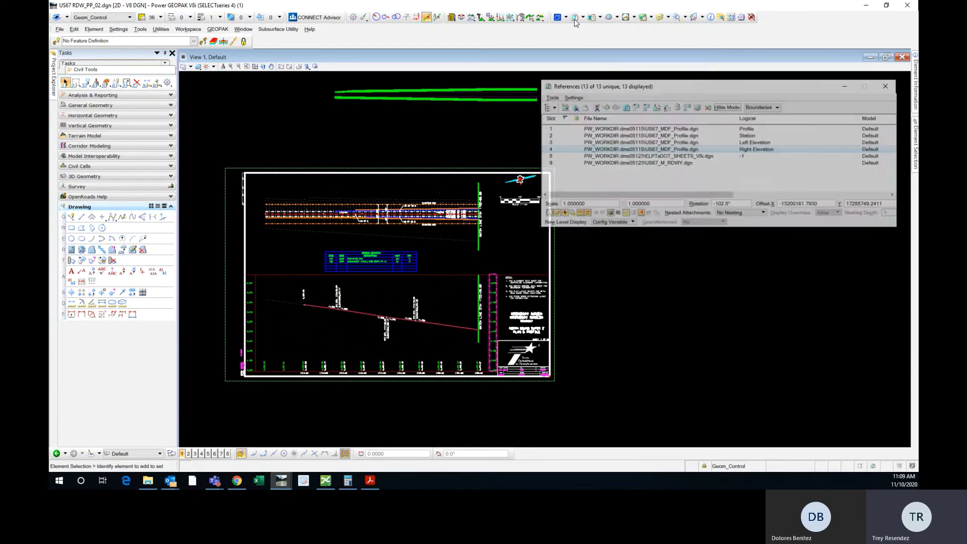
left_click_drag(669, 84, 670, 79)
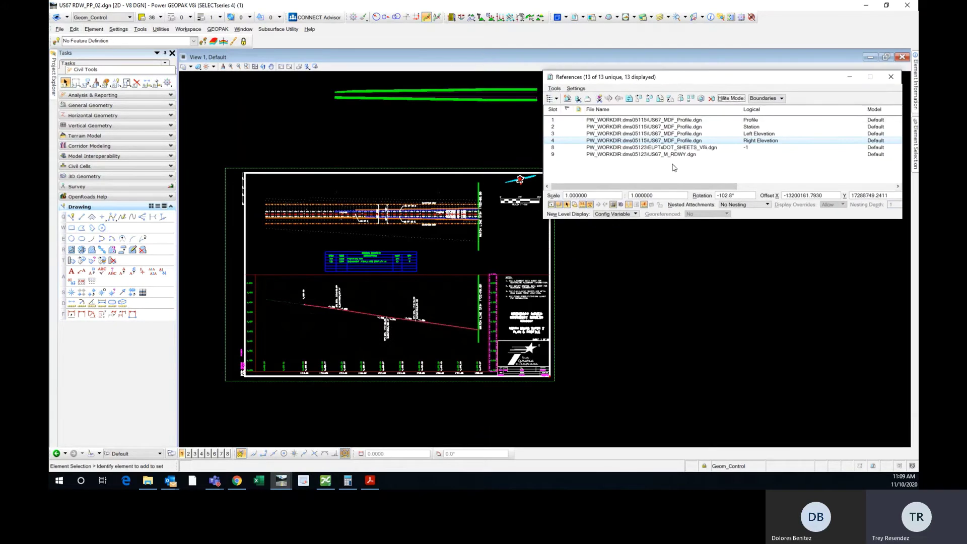
left_click(647, 155)
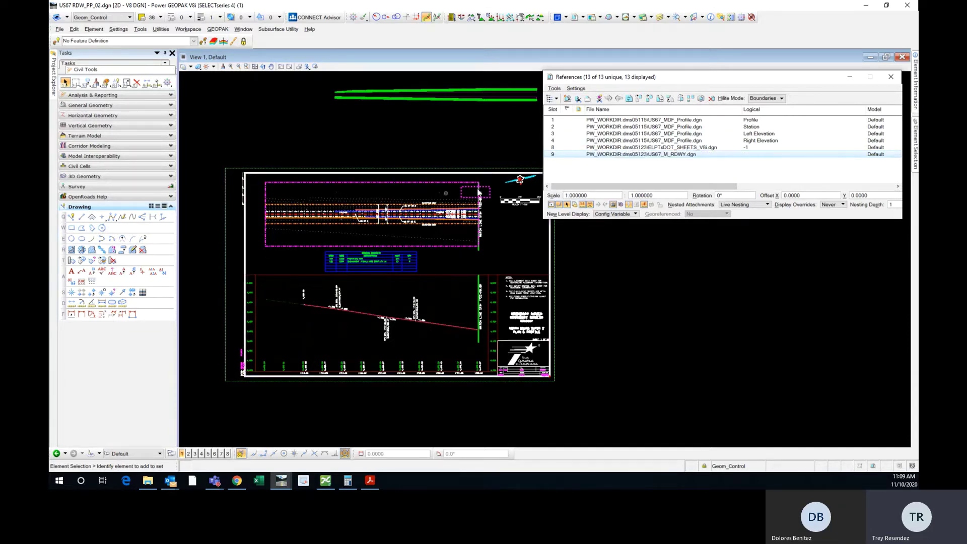
Delete the clip boundary of the US67_M_RDWY.dgn reference and examine the unclipped roadway on both sides of the sheet.
right_click(641, 154)
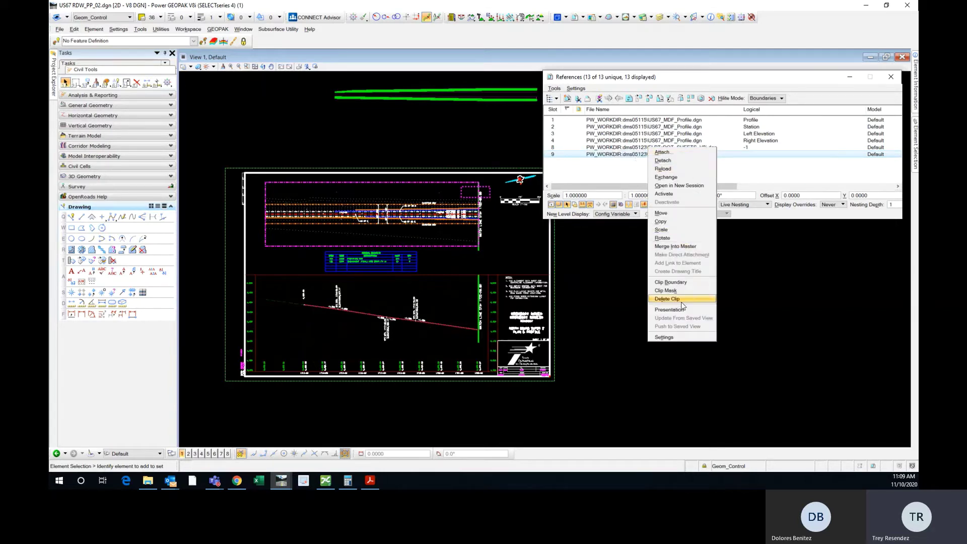
left_click(668, 299)
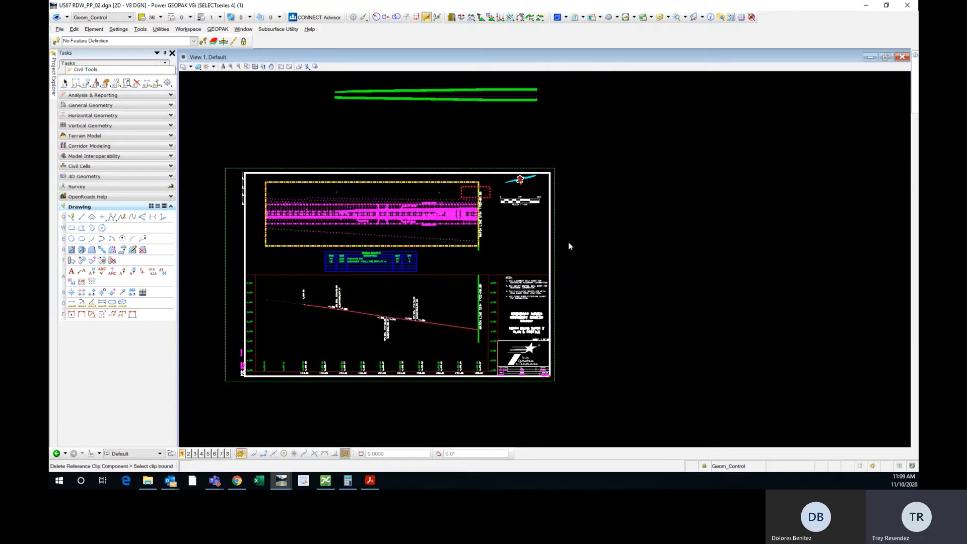
left_click(438, 182)
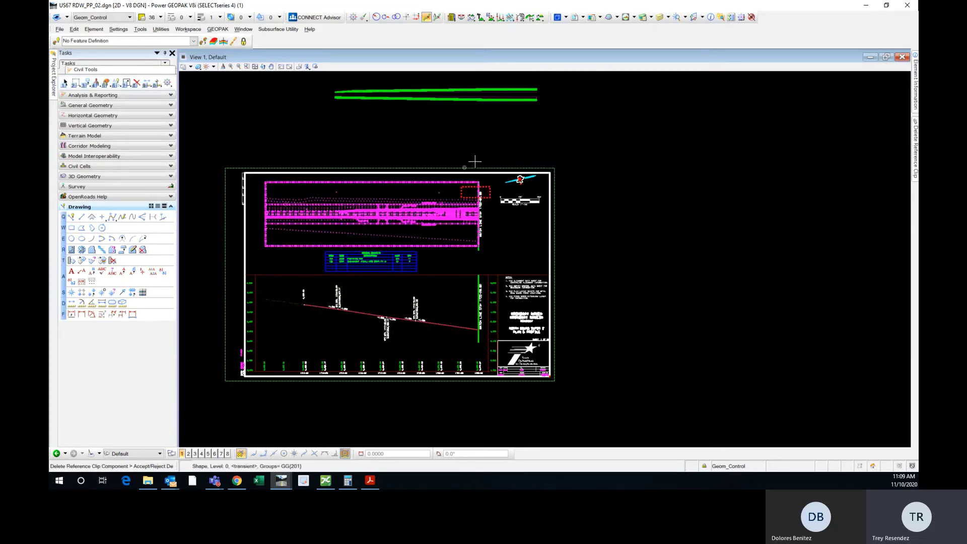
left_click(489, 188)
scroll(362, 255, "down", 3)
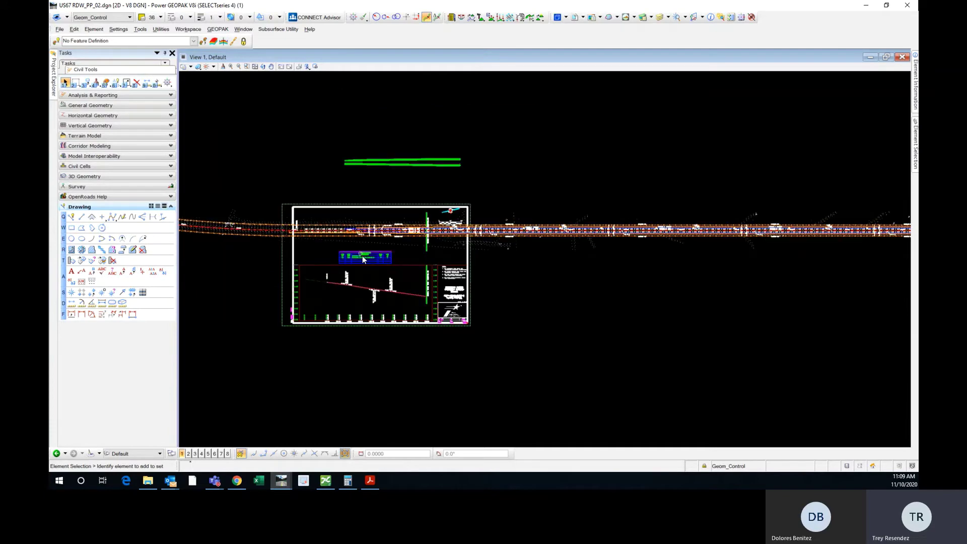
middle_click_drag(361, 256, 452, 224)
scroll(481, 229, "down", 1)
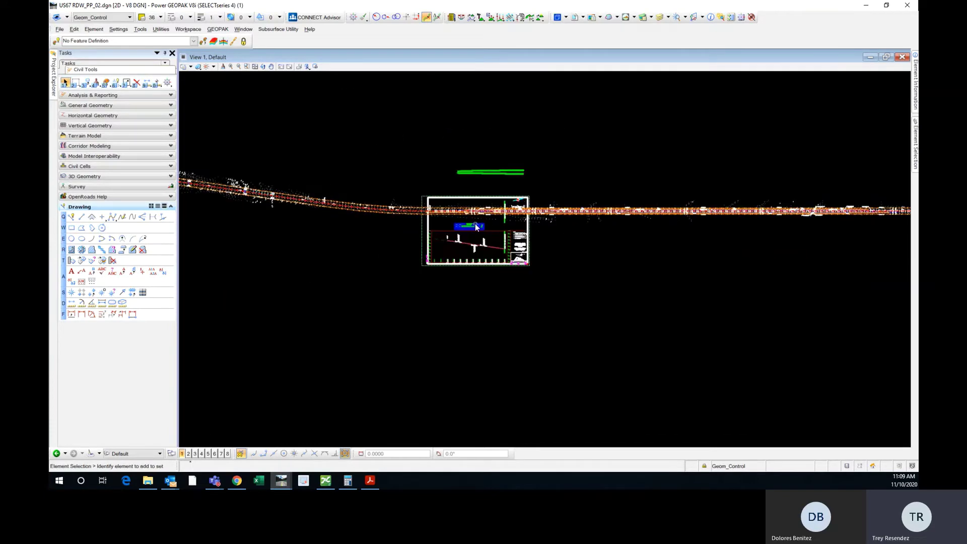
scroll(478, 219, "up", 2)
mouse_move(599, 253)
middle_mouse_down()
mouse_move(562, 268)
mouse_move(533, 264)
middle_mouse_up()
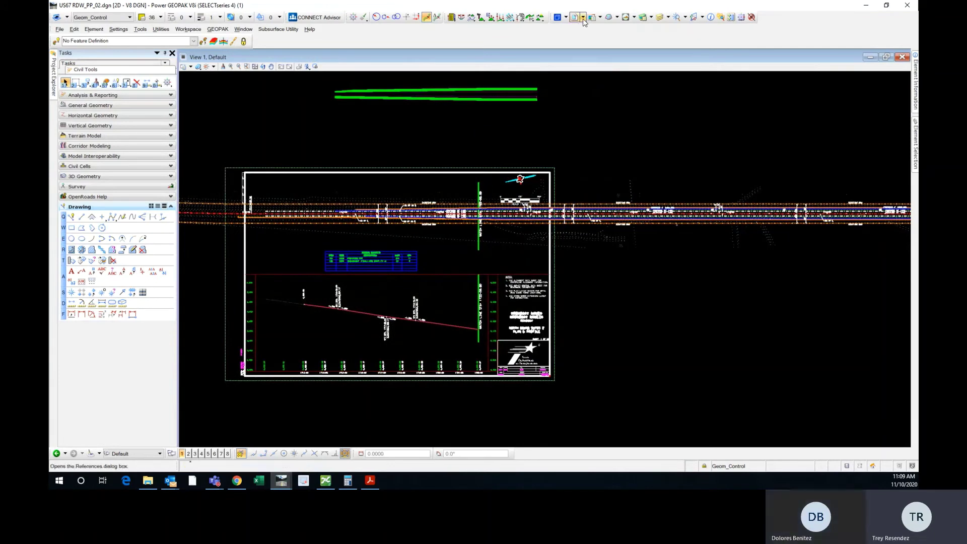
Turn on the Sheet_Clip and D_PAV_LANE_ARROWS levels in the US67_M_RDWY.dgn reference.
left_click(661, 17)
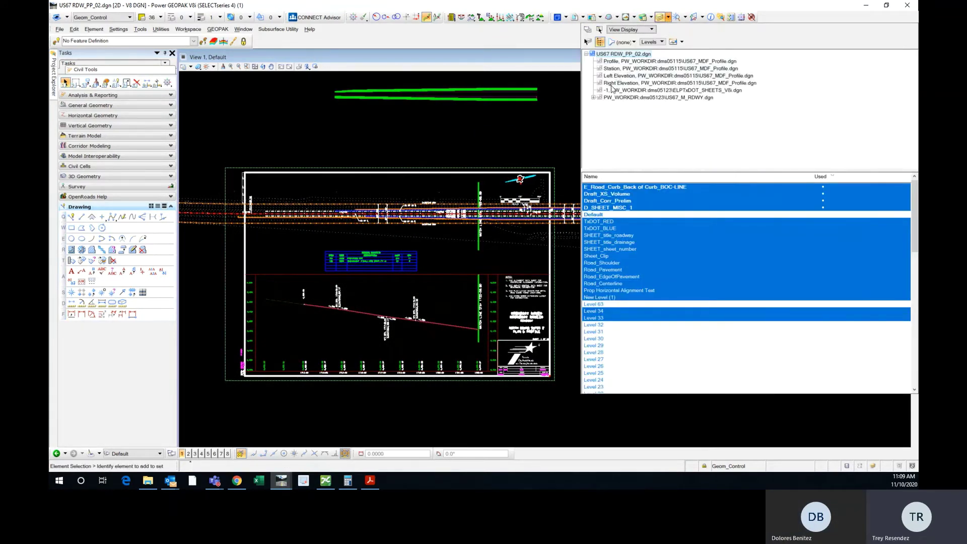
left_click(640, 98)
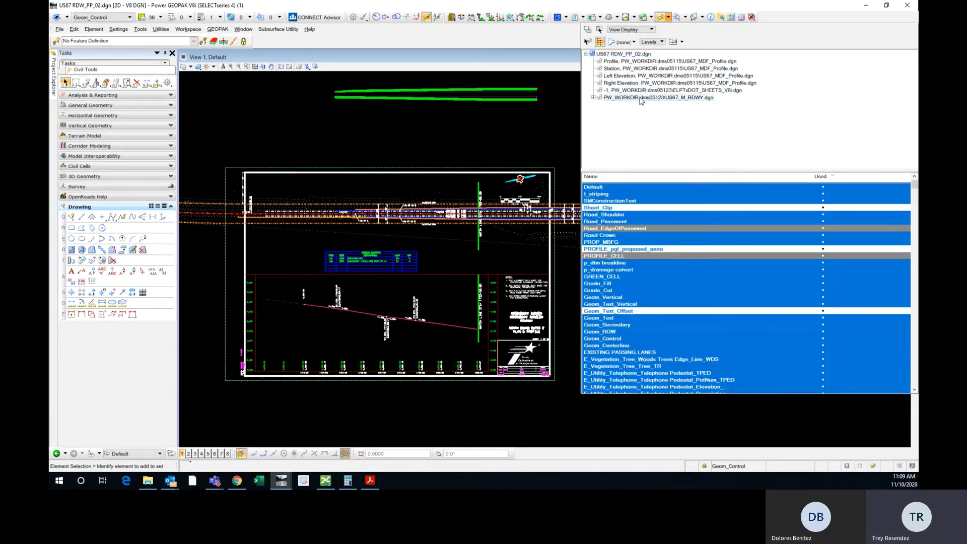
left_click(594, 97)
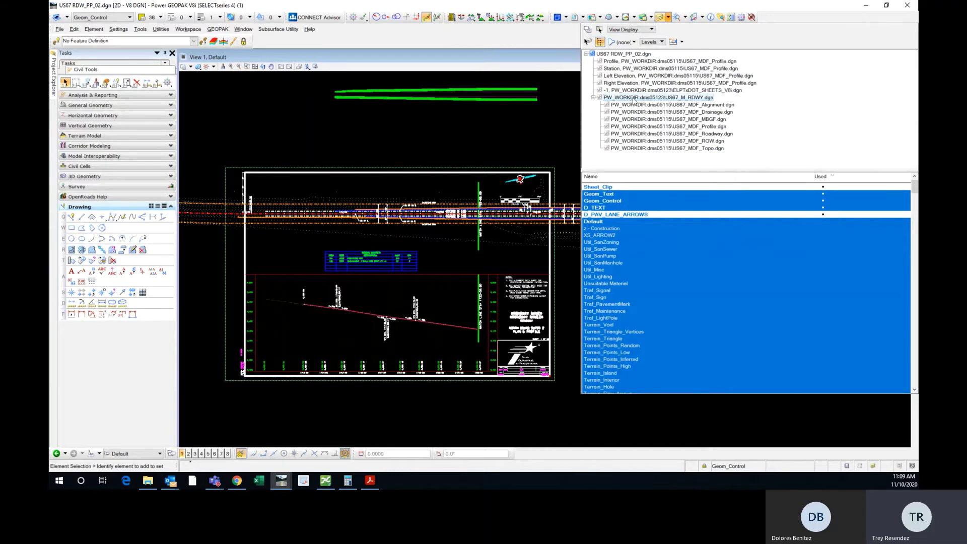
left_click(609, 188, "ctrl")
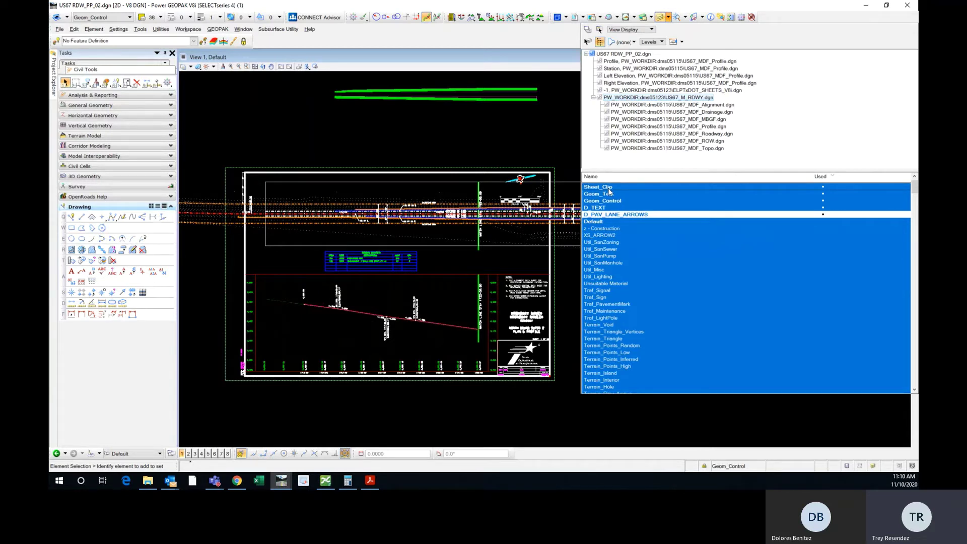
left_click(616, 215, "ctrl")
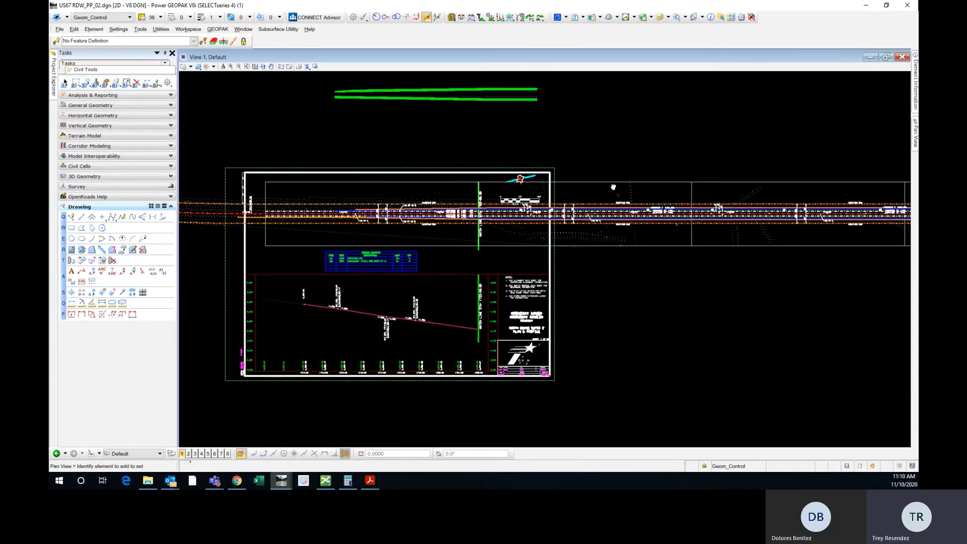
Examine the row of sheet clip shapes along the roadway alignment and how they line up with the sheet.
middle_click_drag(501, 184, 436, 187)
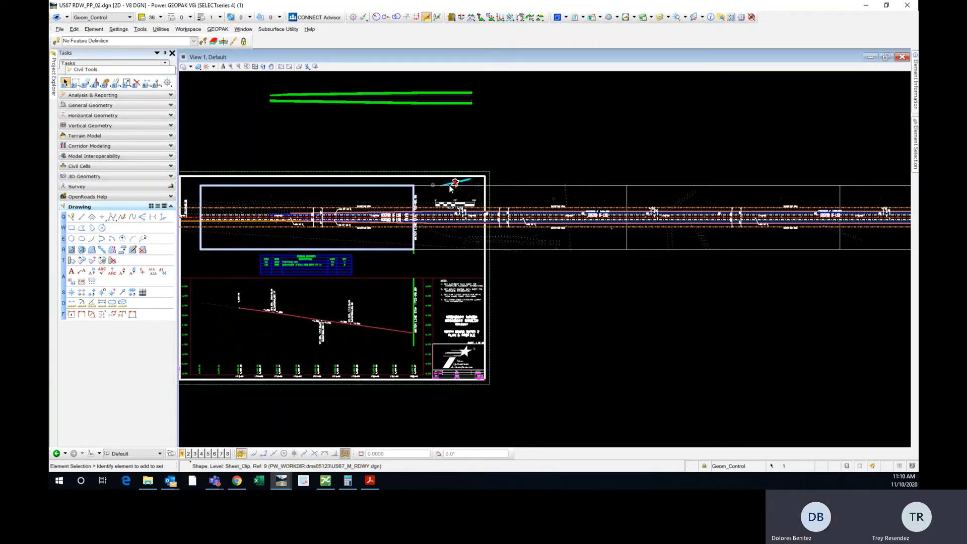
mouse_move(515, 189)
scroll(515, 188, "down", 2)
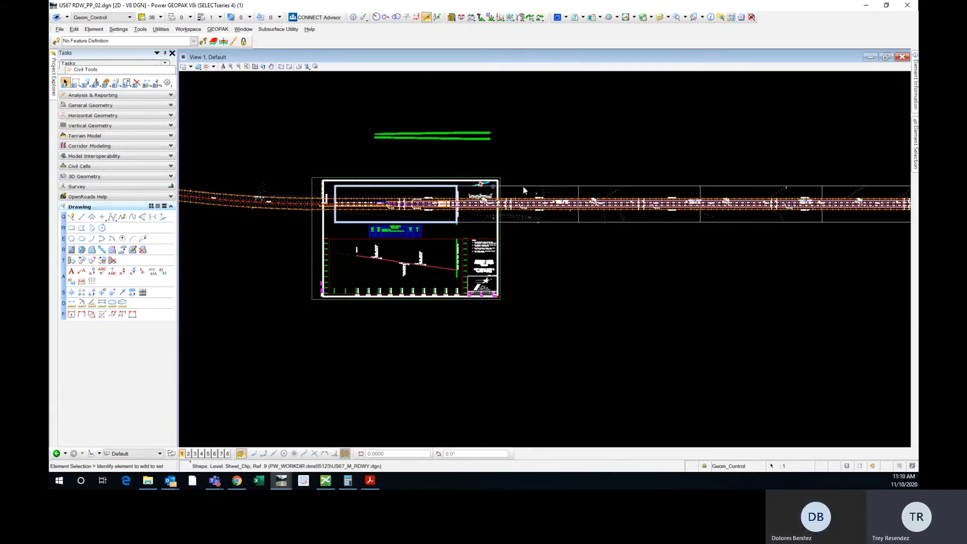
mouse_move(757, 198)
middle_mouse_down()
mouse_move(373, 206)
mouse_move(563, 207)
middle_mouse_up()
scroll(324, 190, "down", 2)
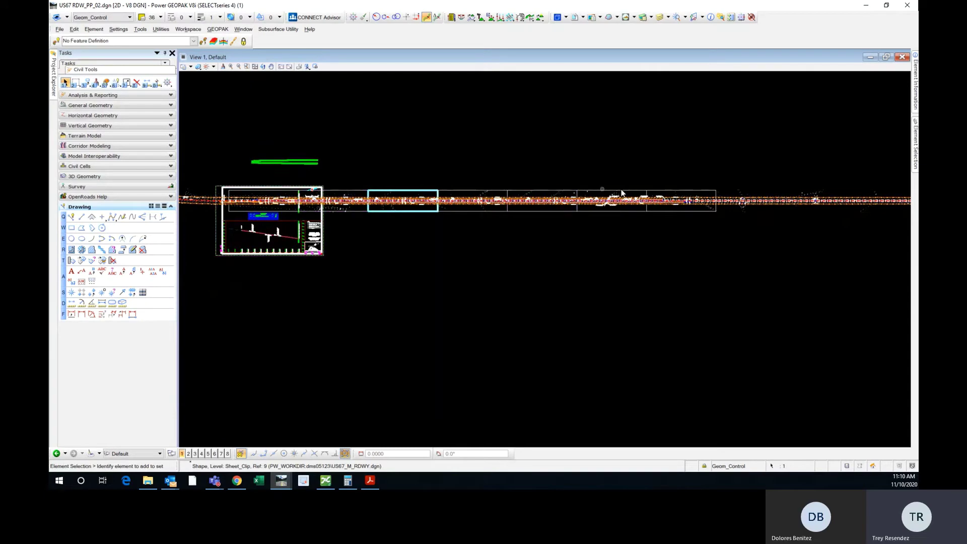
scroll(224, 207, "up", 4)
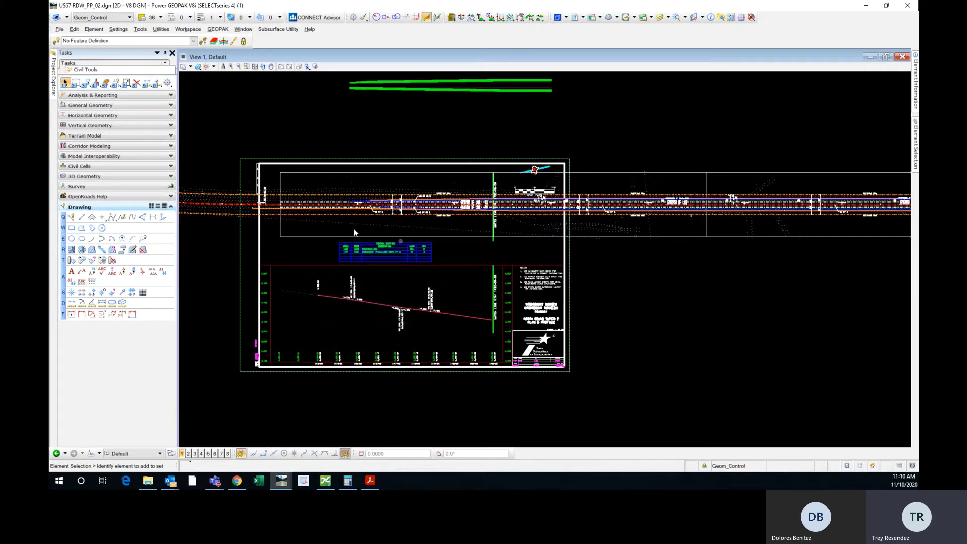
Examine the profile with its match line, stations and elevations on the sheet, and the adjoining clip shapes in the plan.
left_click(570, 251)
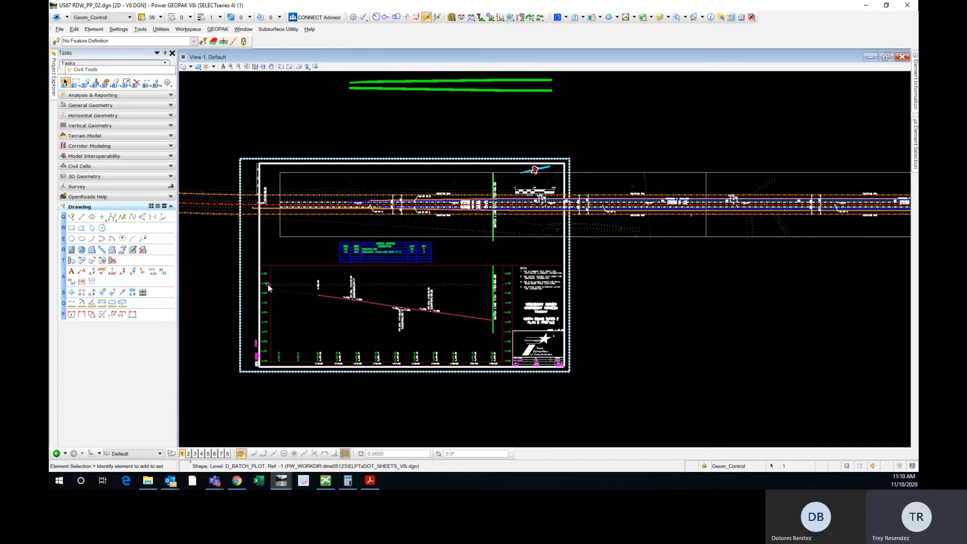
scroll(268, 285, "up", 2)
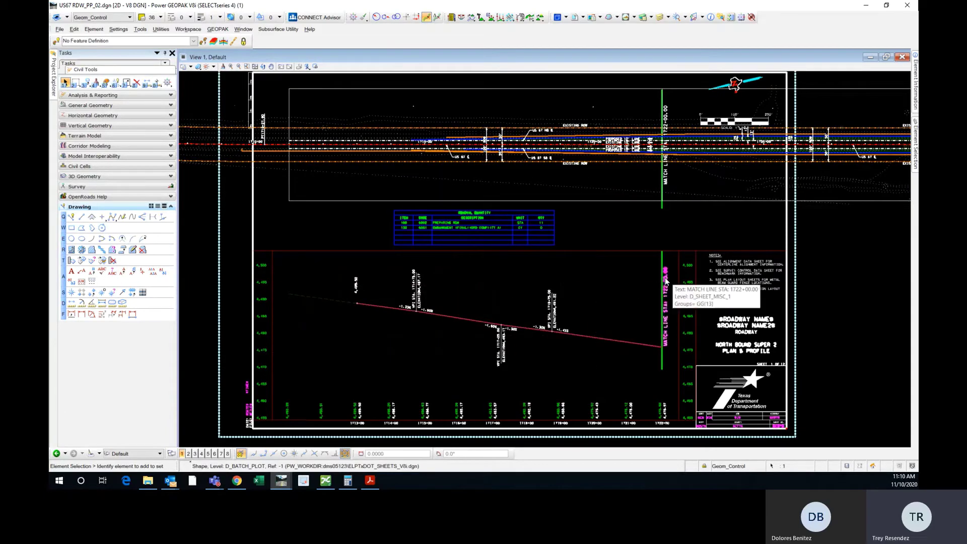
middle_click_drag(585, 362, 535, 342)
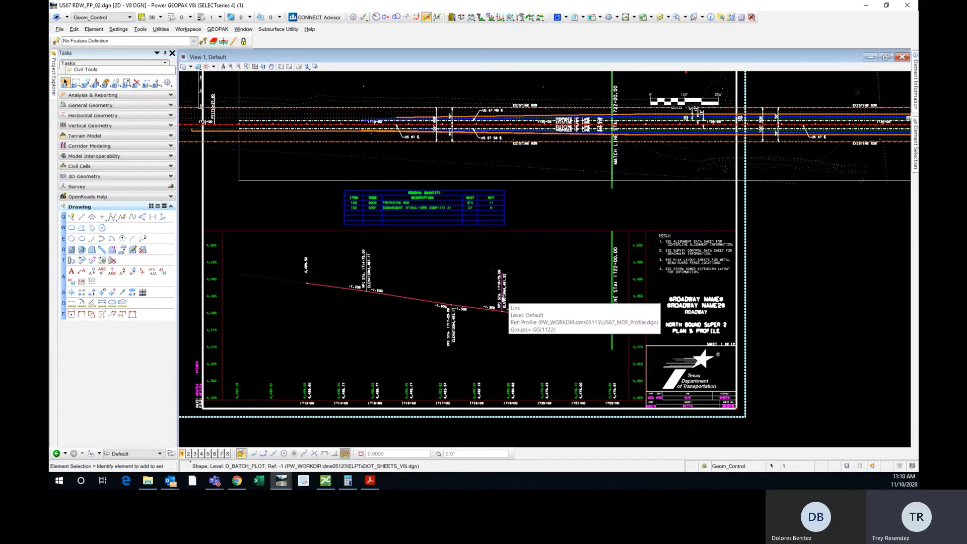
middle_click_drag(564, 301, 482, 309)
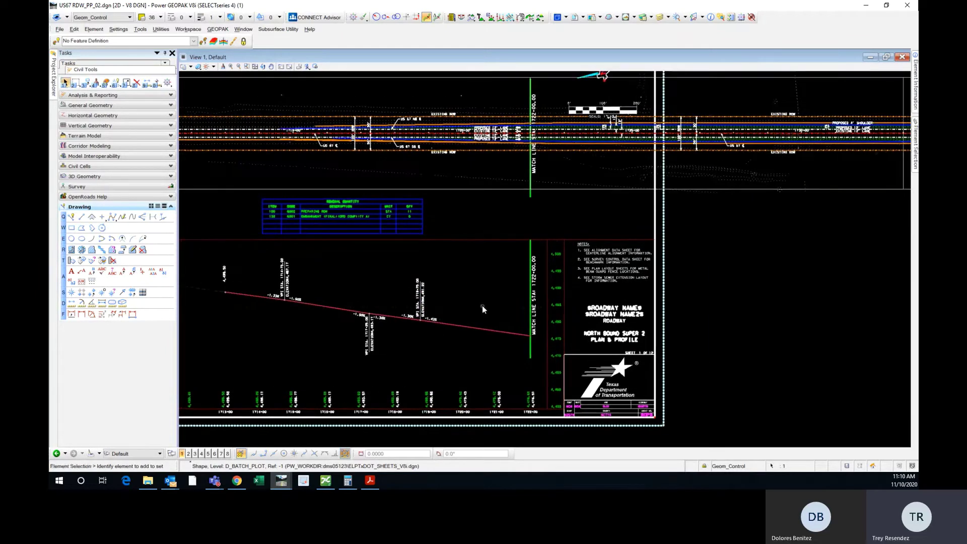
scroll(422, 314, "down", 2)
scroll(415, 301, "up", 2)
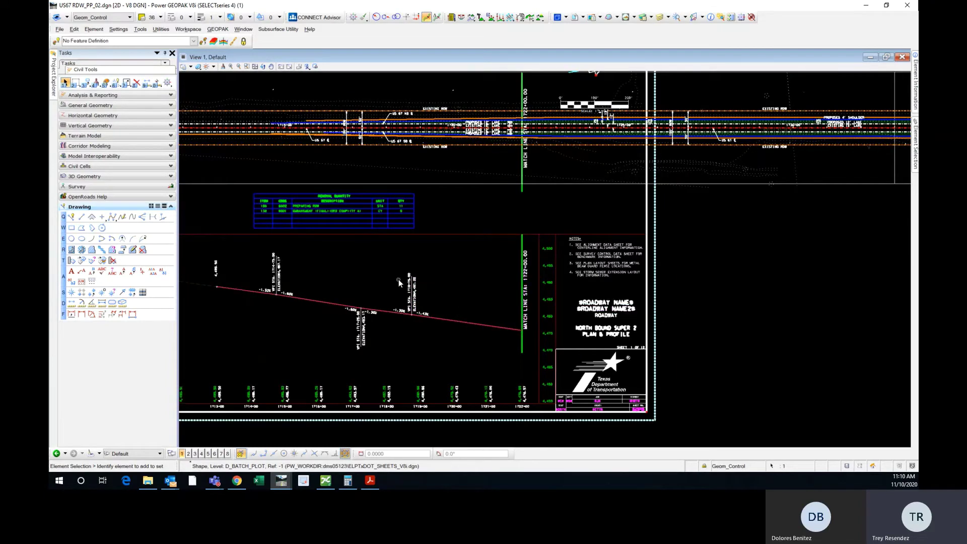
scroll(415, 293, "down", 2)
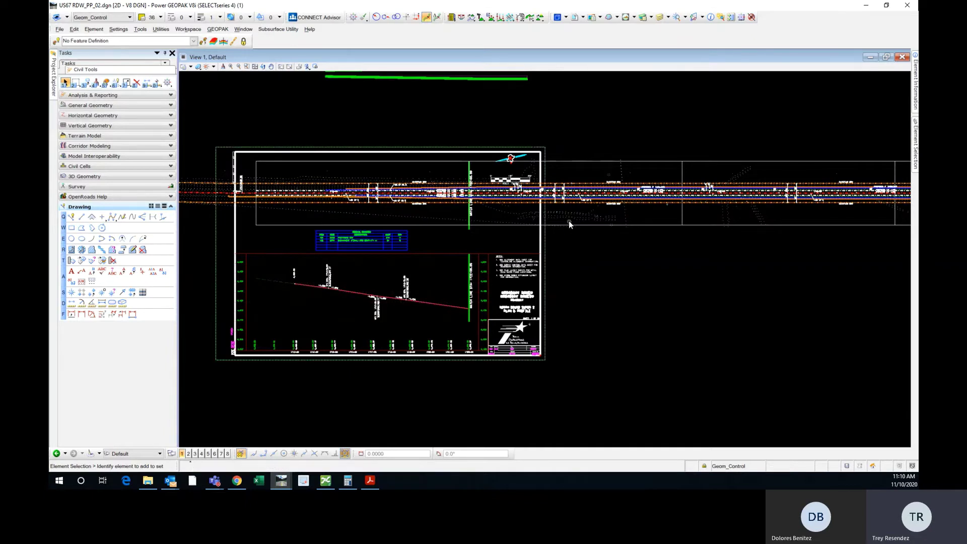
middle_click_drag(573, 251, 585, 246)
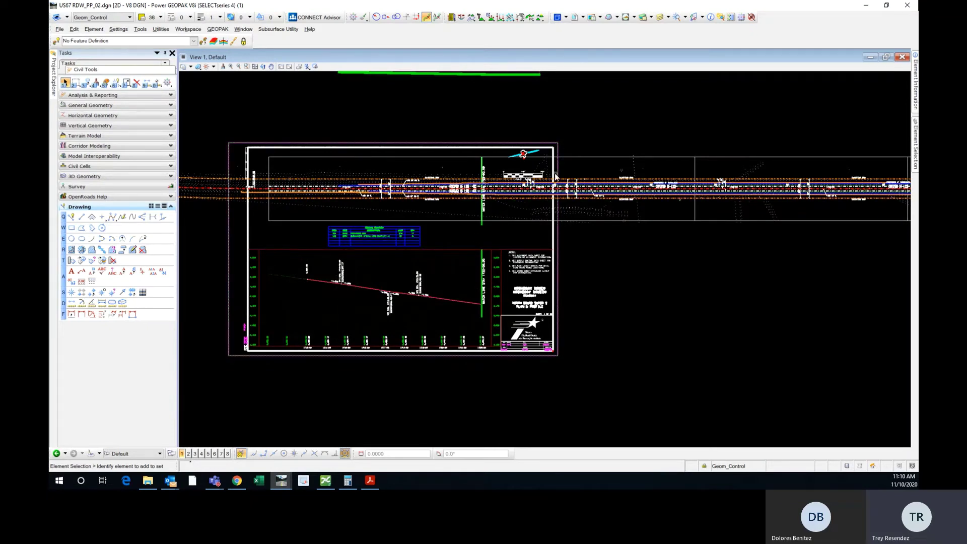
Bring up the references list and highlight the Profile and Station boundaries, followed by Left Elevation, Right Elevation and US67_M_RDWY.dgn together.
left_click(577, 20)
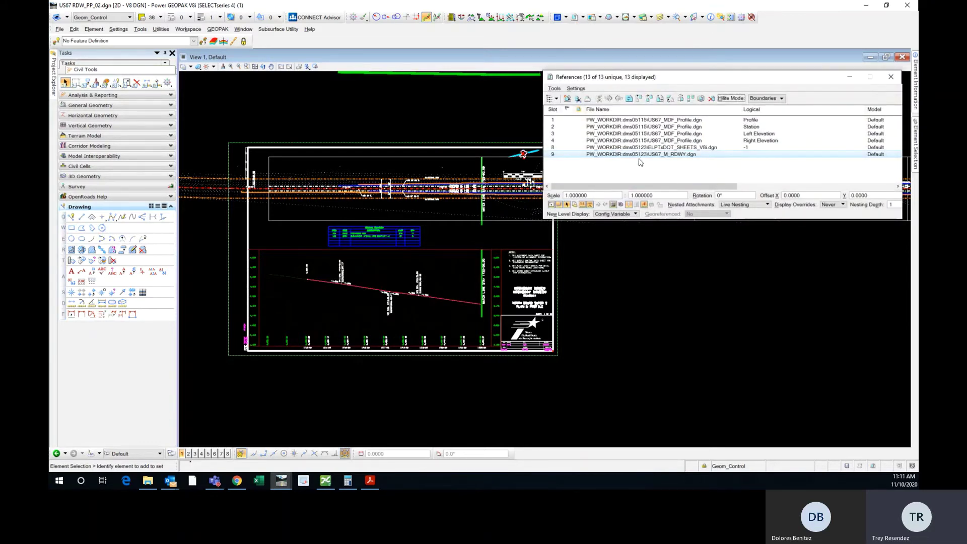
left_click(679, 120)
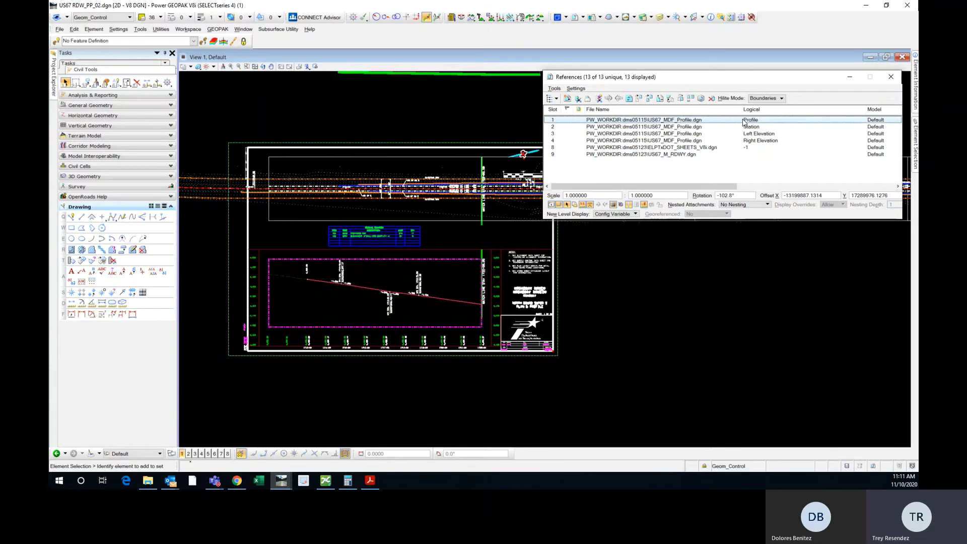
left_click(689, 128)
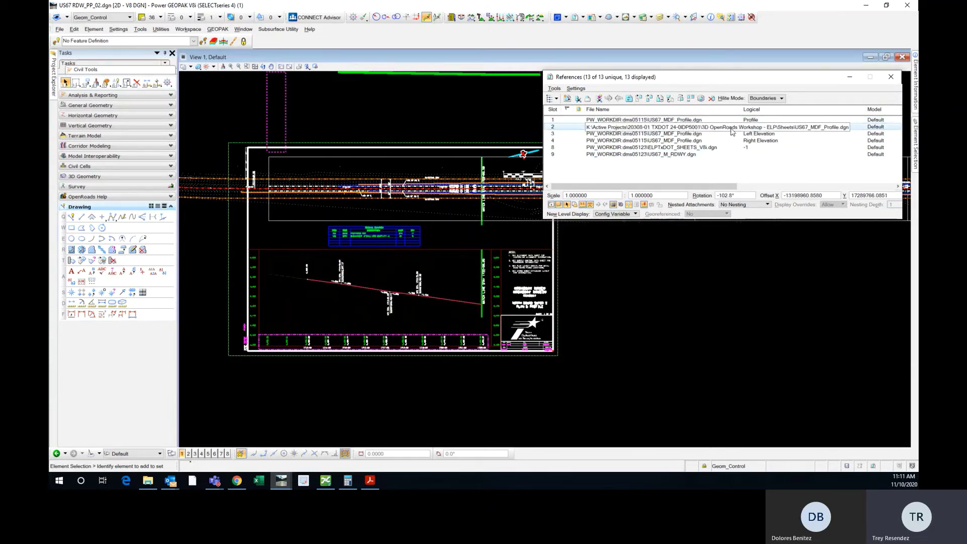
left_click(696, 134)
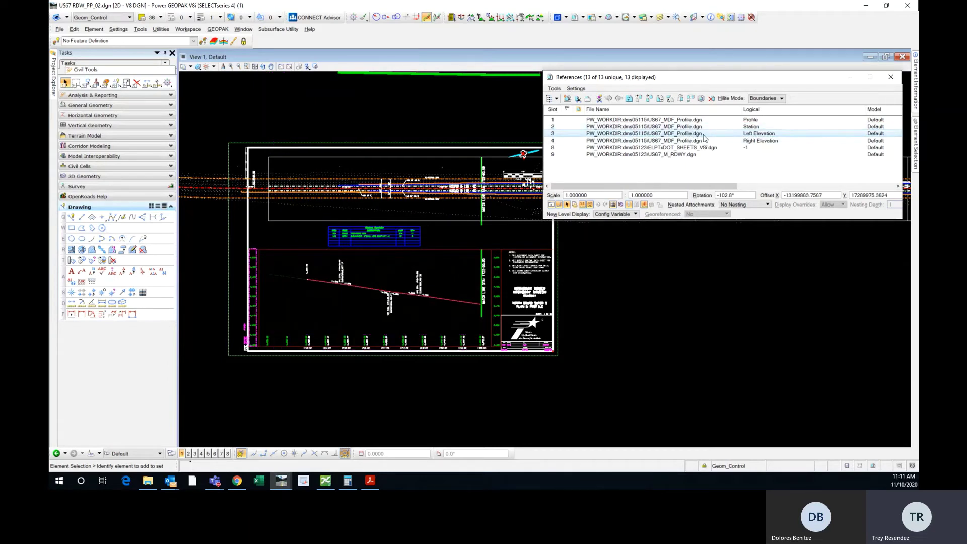
left_click(708, 141, "ctrl")
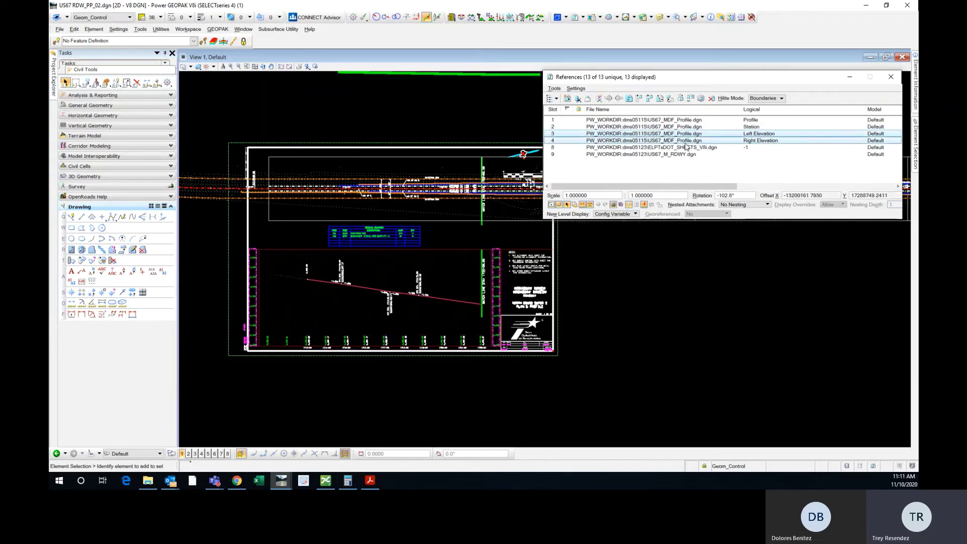
left_click(672, 154, "ctrl")
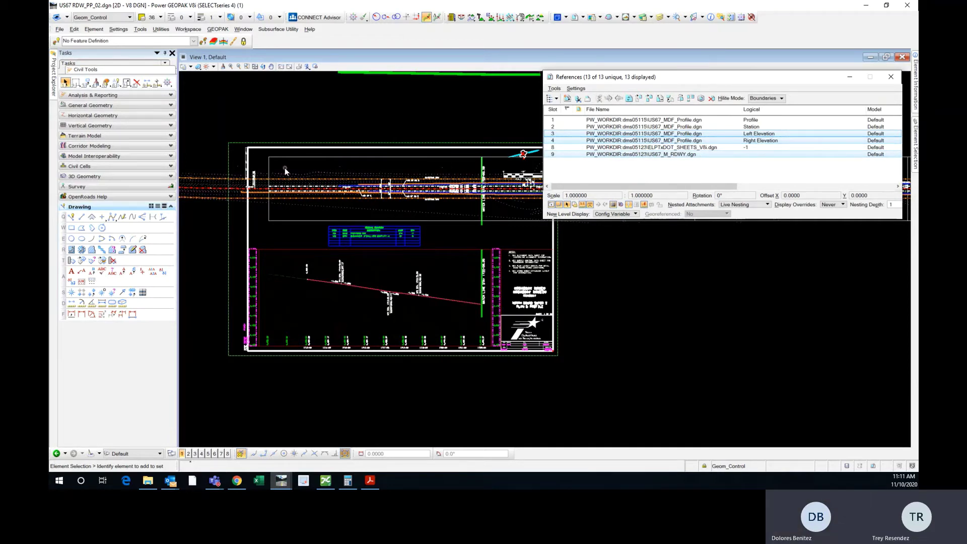
left_click(628, 170)
left_click_drag(623, 135, 634, 155)
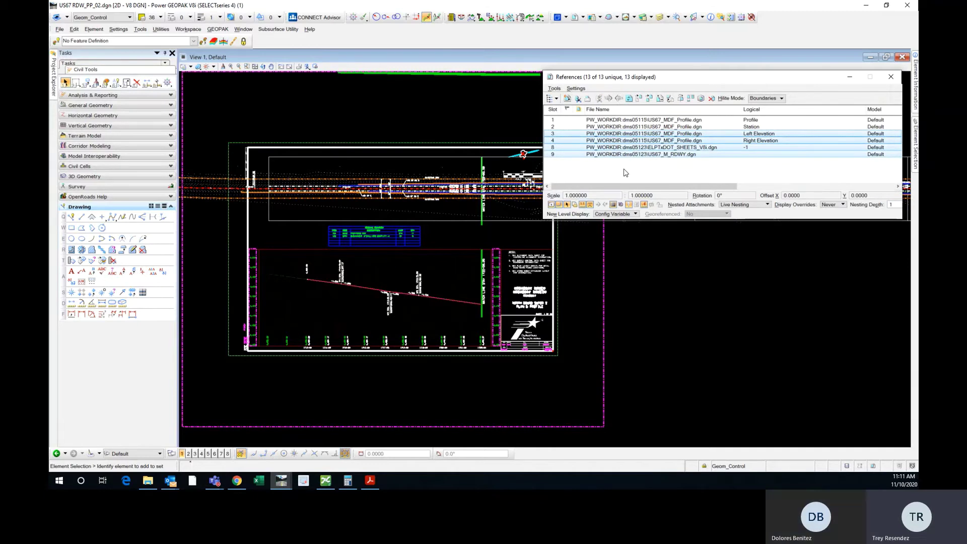
left_click(626, 171)
left_click_drag(643, 134, 656, 156)
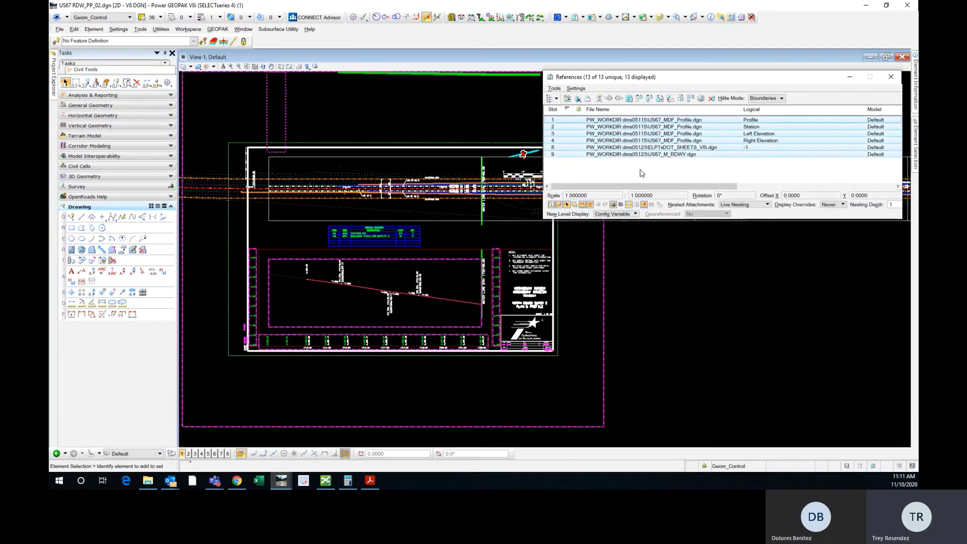
left_click(642, 173)
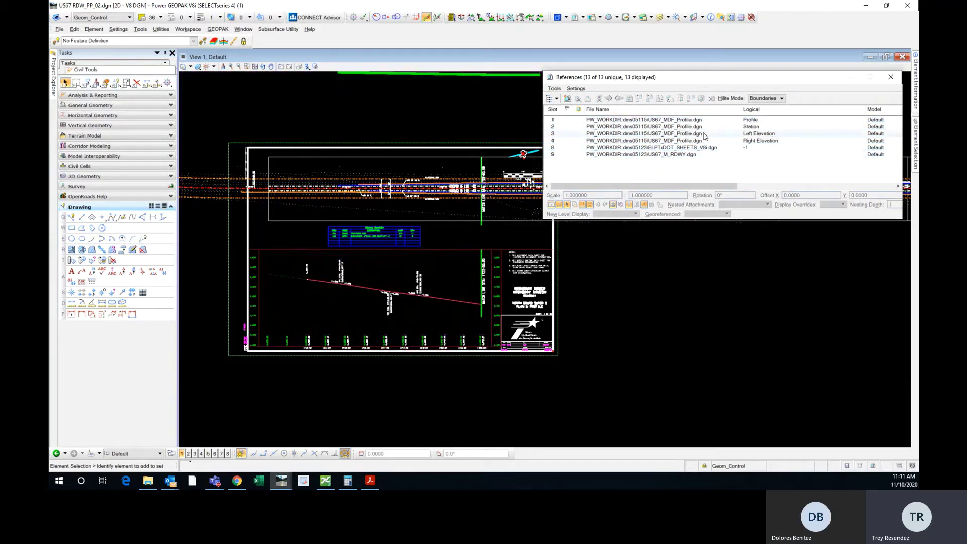
Select the Left Elevation, Right Elevation and US67_M_RDWY.dgn references together and examine their highlighted boundaries on the sheet.
left_click_drag(704, 133, 704, 141)
left_click(676, 154, "ctrl")
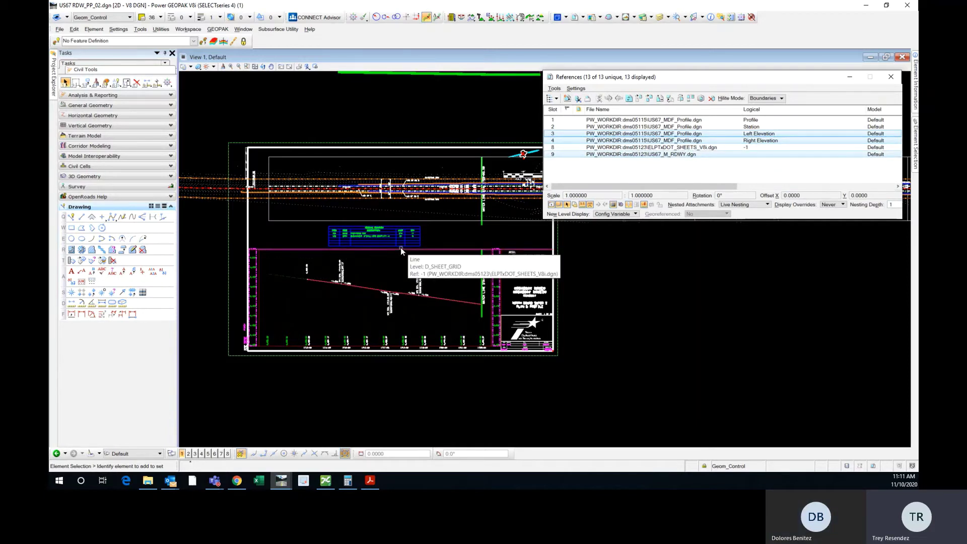
scroll(332, 235, "up", 1)
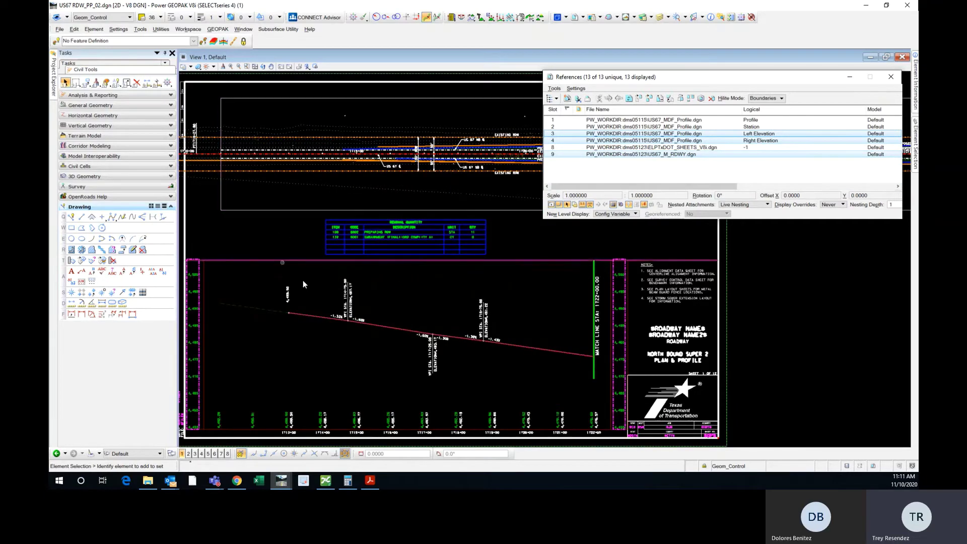
scroll(304, 244, "down", 1)
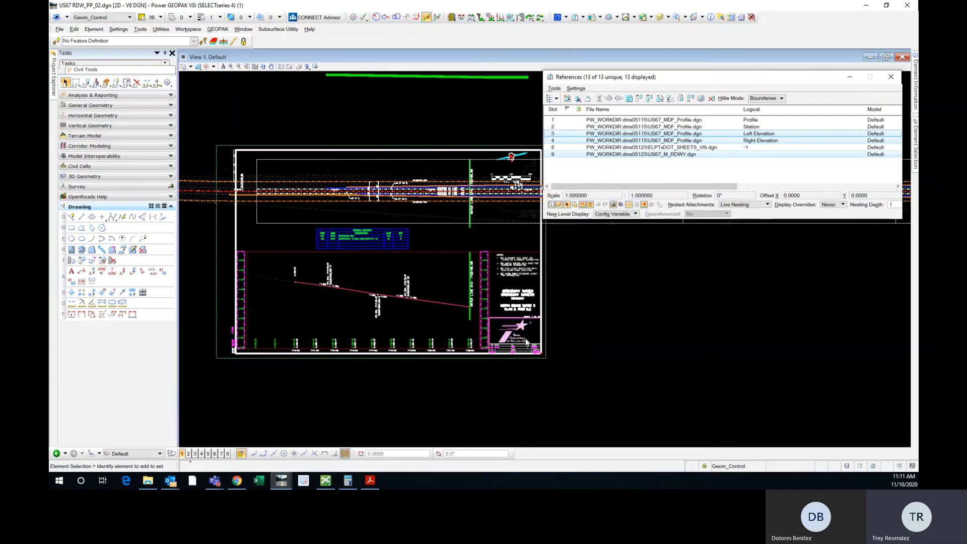
scroll(526, 341, "up", 1)
scroll(526, 371, "down", 1)
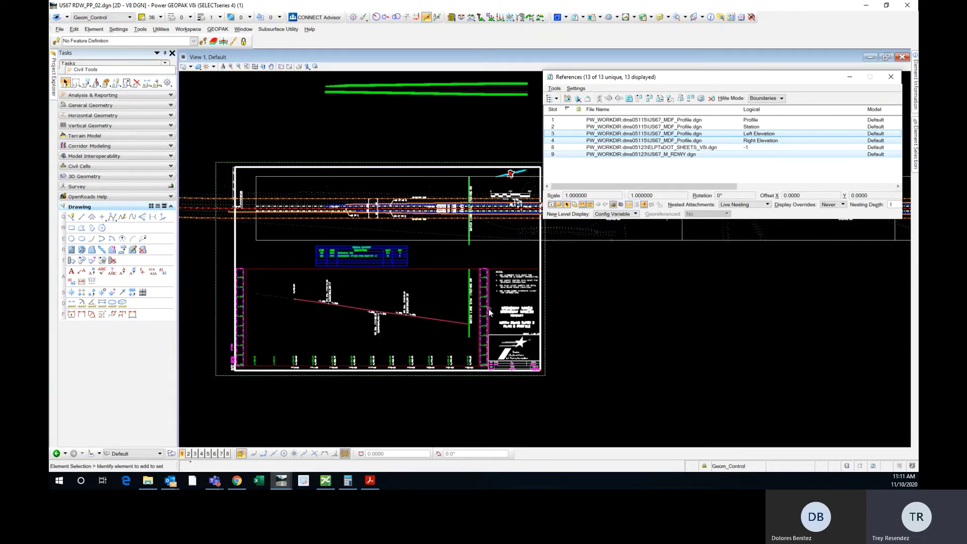
Examine the sheet's general notes, removal quantity table, plan view and match lines against the adjoining clip shapes.
scroll(497, 283, "up", 1)
scroll(497, 283, "down", 1)
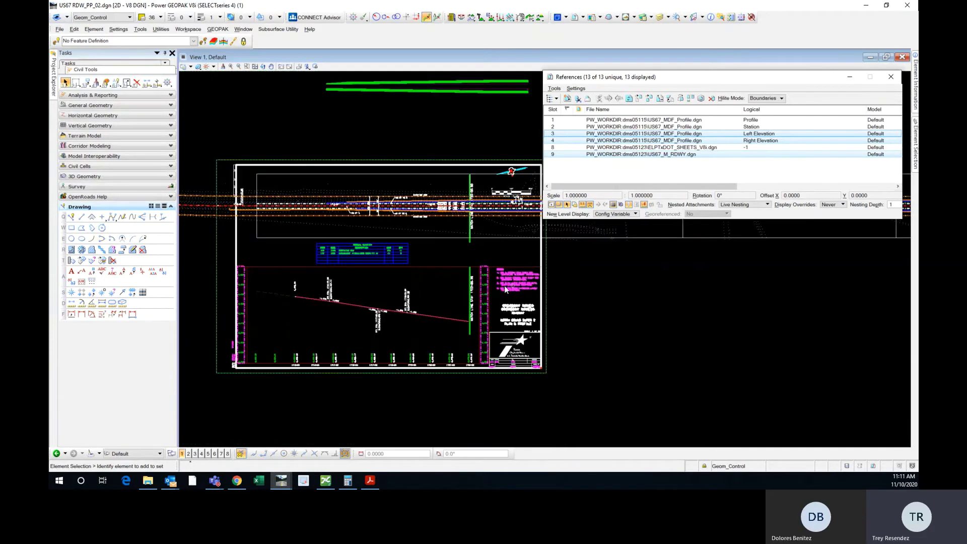
scroll(365, 342, "up", 1)
scroll(368, 329, "down", 1)
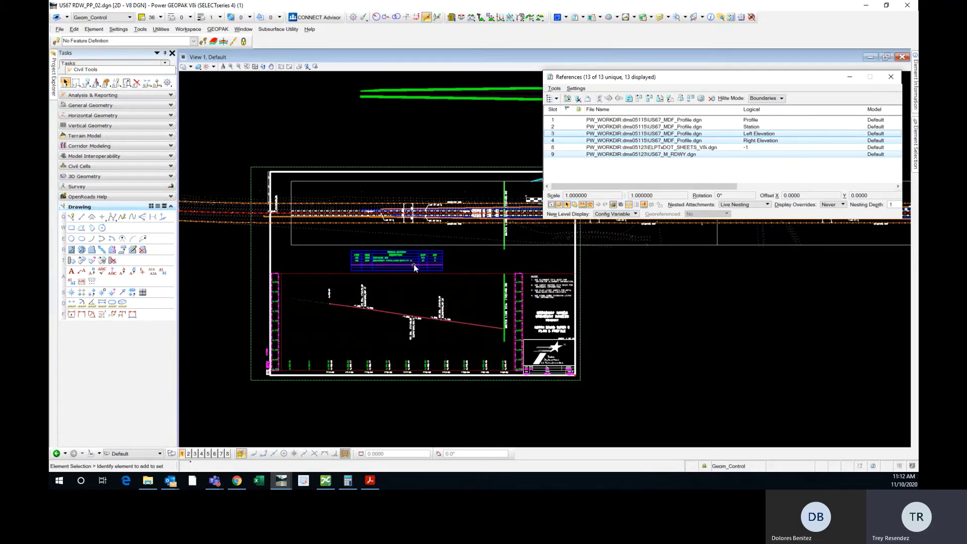
scroll(413, 264, "up", 2)
scroll(437, 270, "down", 2)
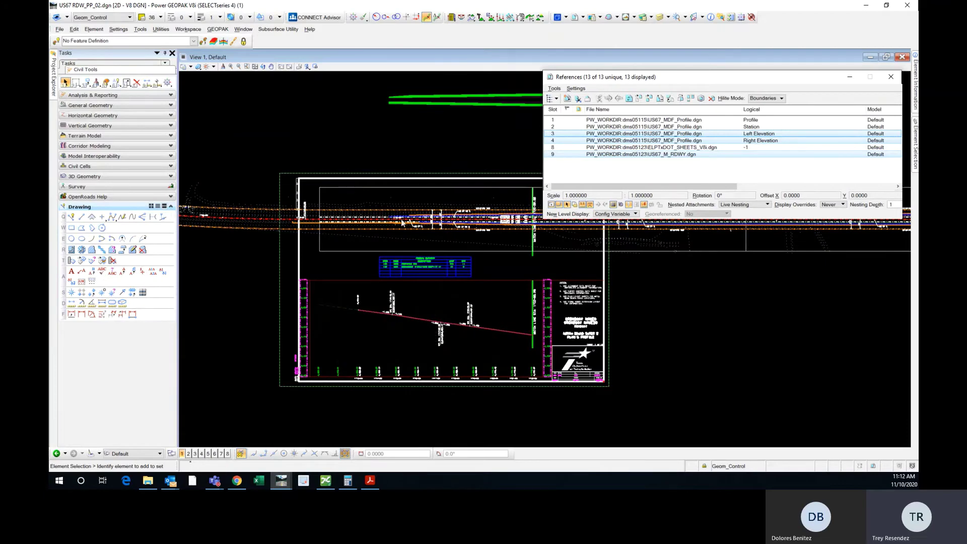
scroll(462, 258, "up", 2)
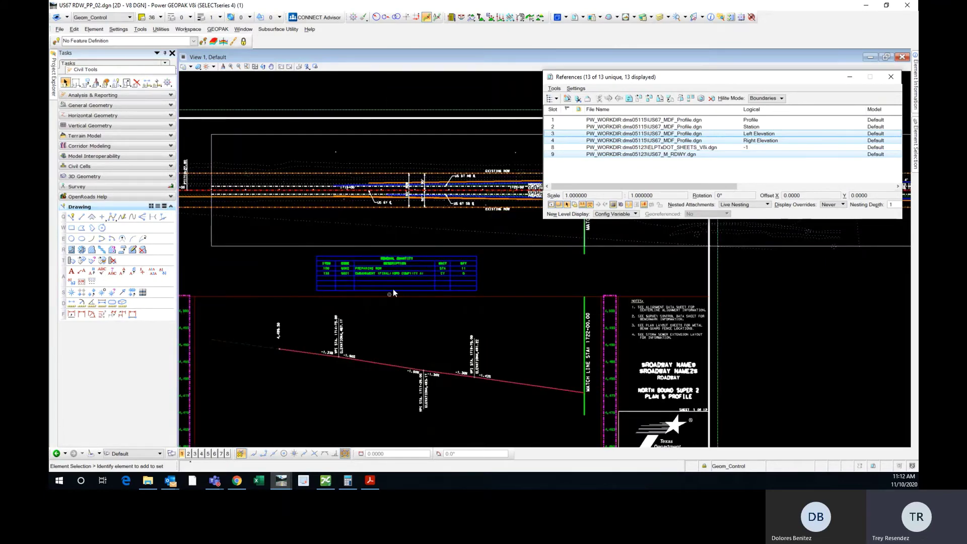
scroll(530, 275, "down", 2)
scroll(435, 316, "up", 2)
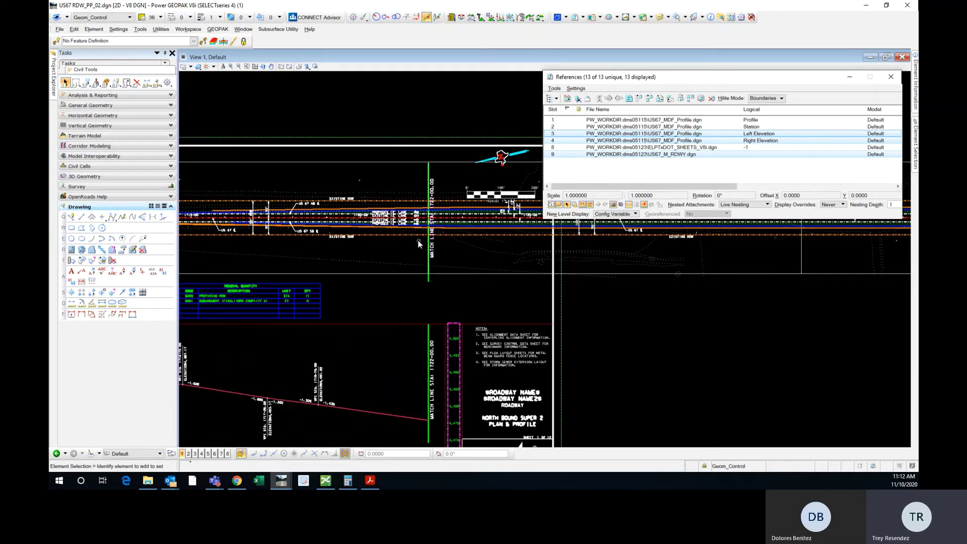
scroll(428, 244, "down", 2)
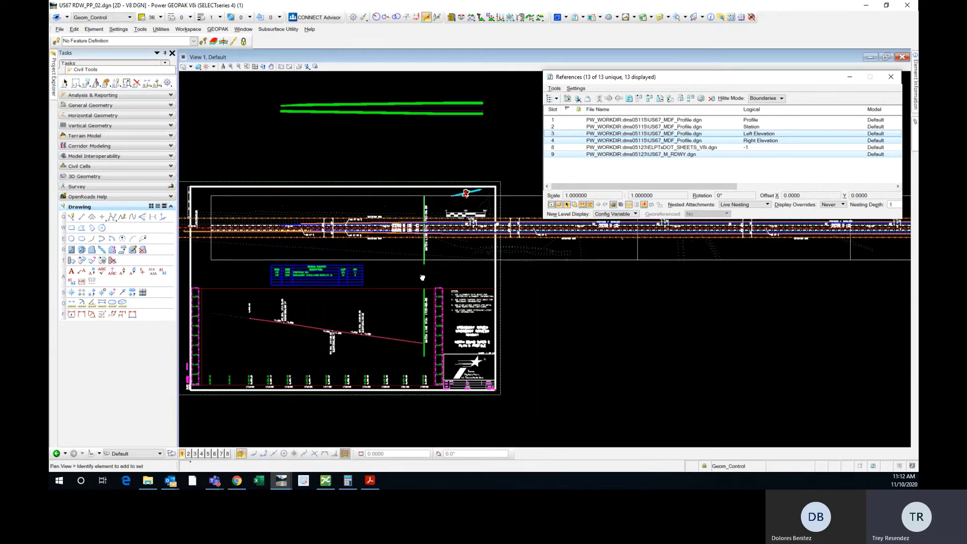
middle_click_drag(410, 278, 453, 278)
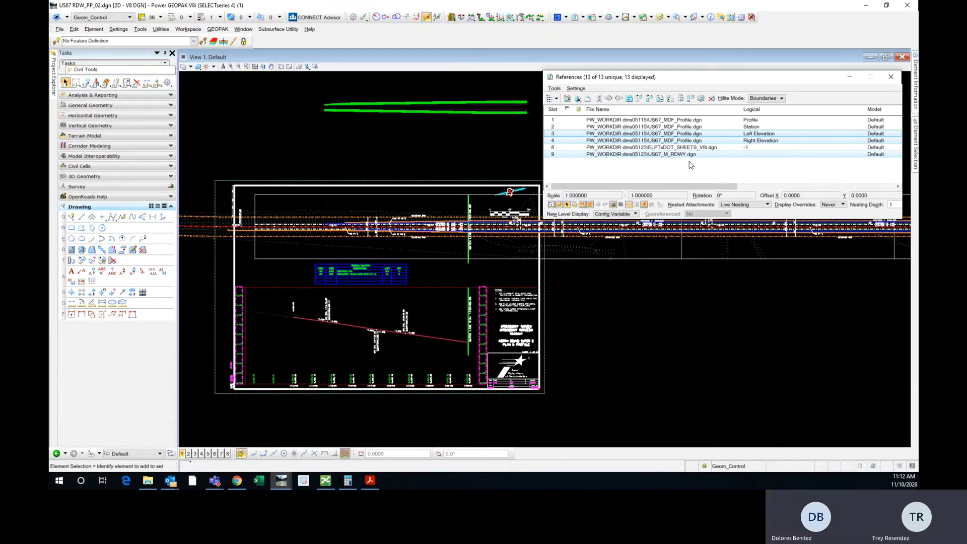
right_click(653, 135)
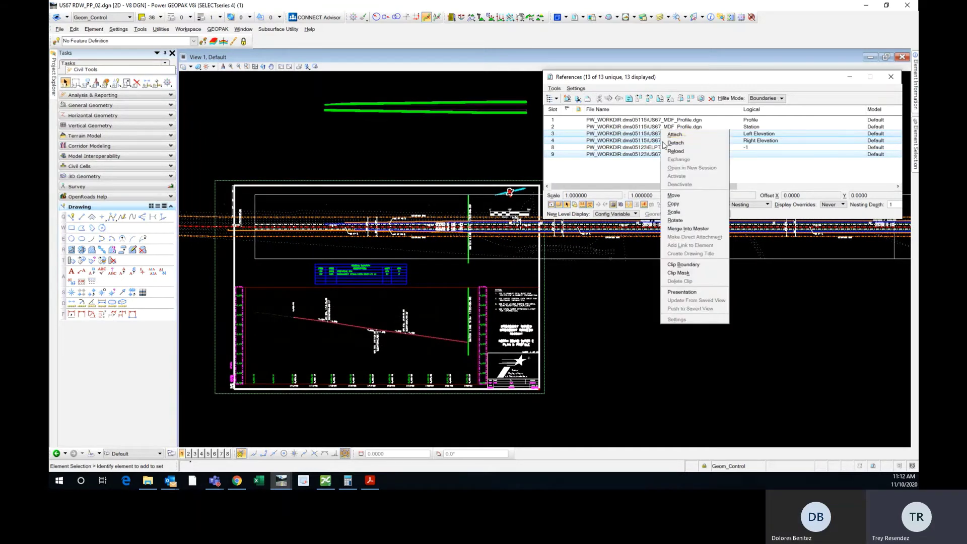
left_click(675, 196)
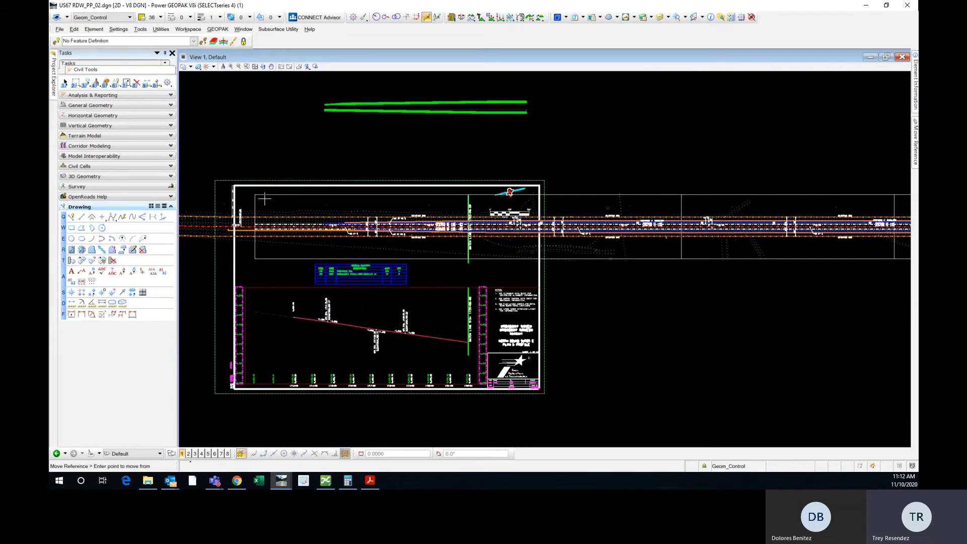
left_click(264, 454)
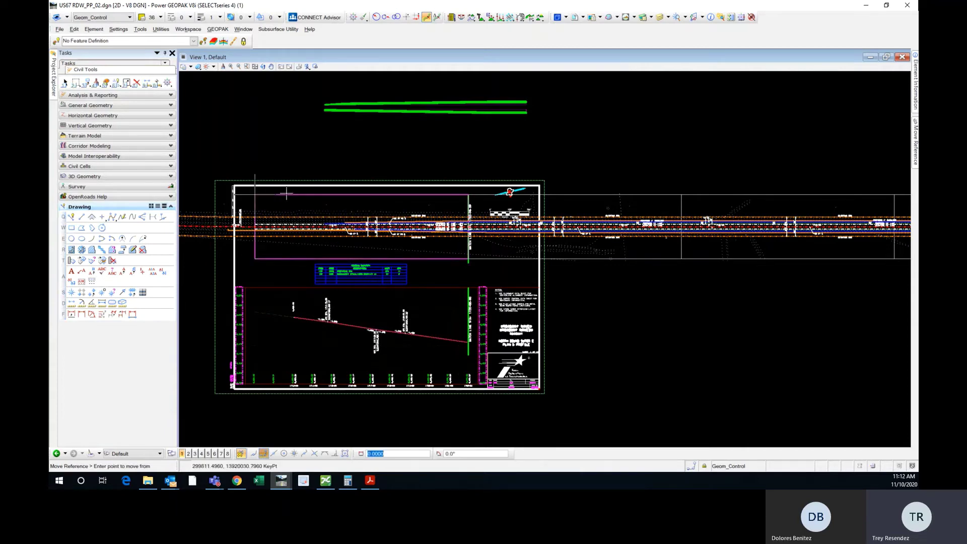
left_click(255, 195)
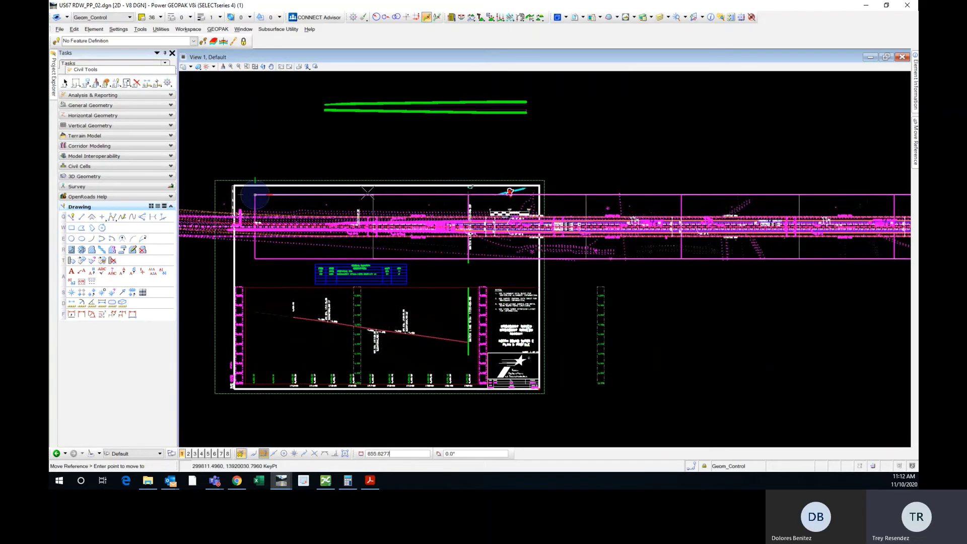
key("Escape")
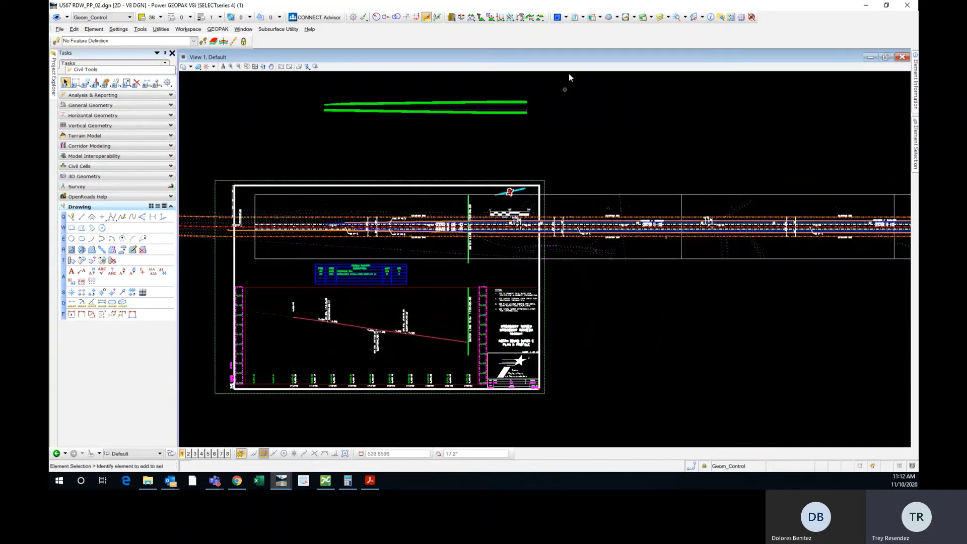
Move the Left Elevation, Right Elevation and ELPTxDOT_SHEETS_V8i.dgn references together from the first clip shape's upper-left corner to the second's.
left_click(574, 17)
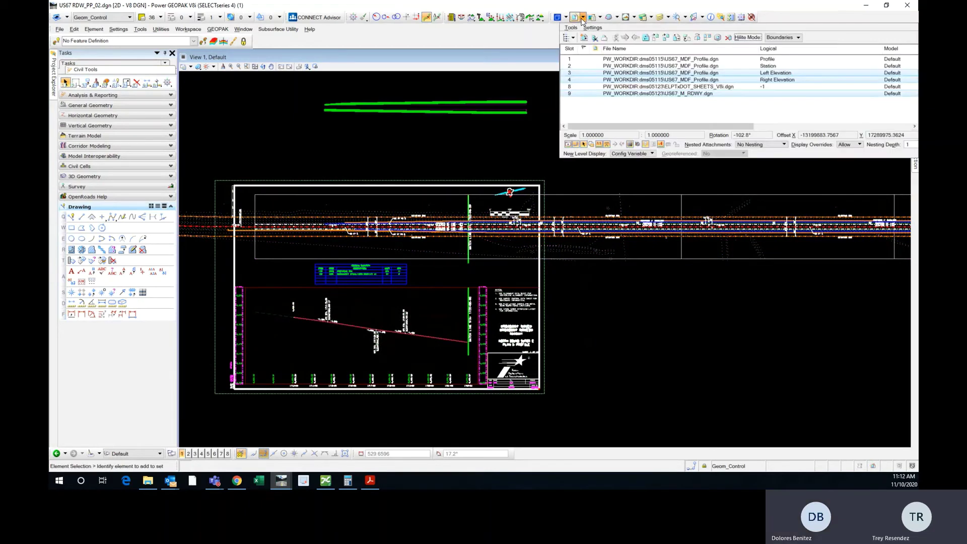
left_click(683, 95, "ctrl")
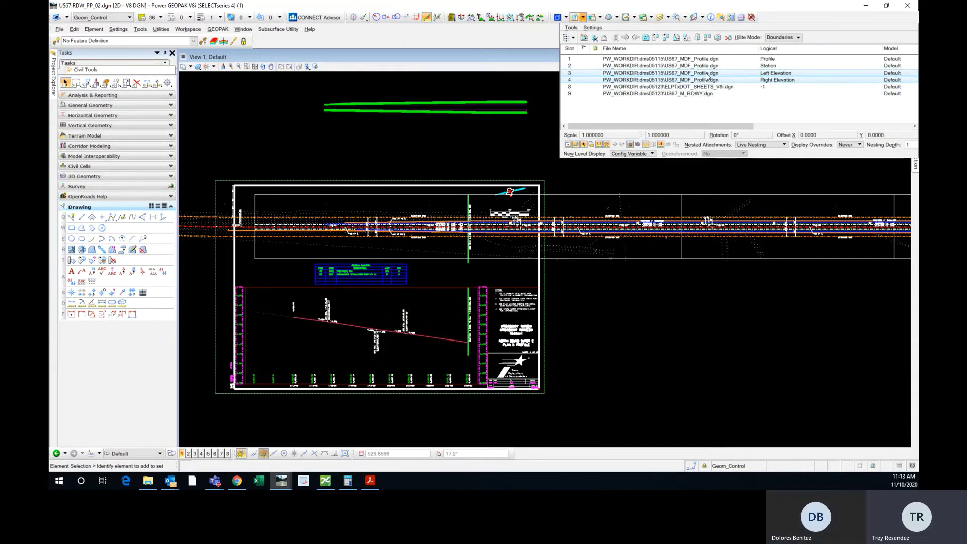
left_click(703, 90, "ctrl")
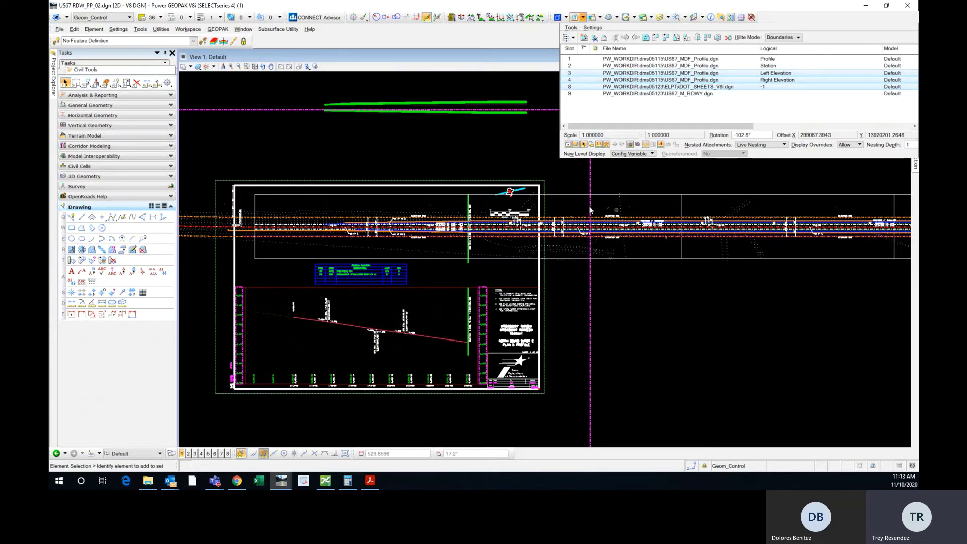
right_click(670, 84)
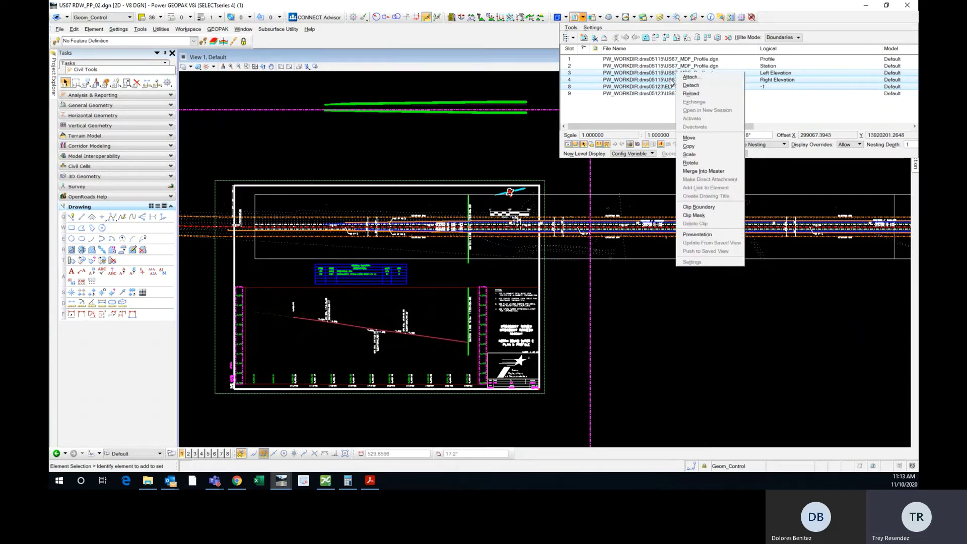
left_click(689, 138)
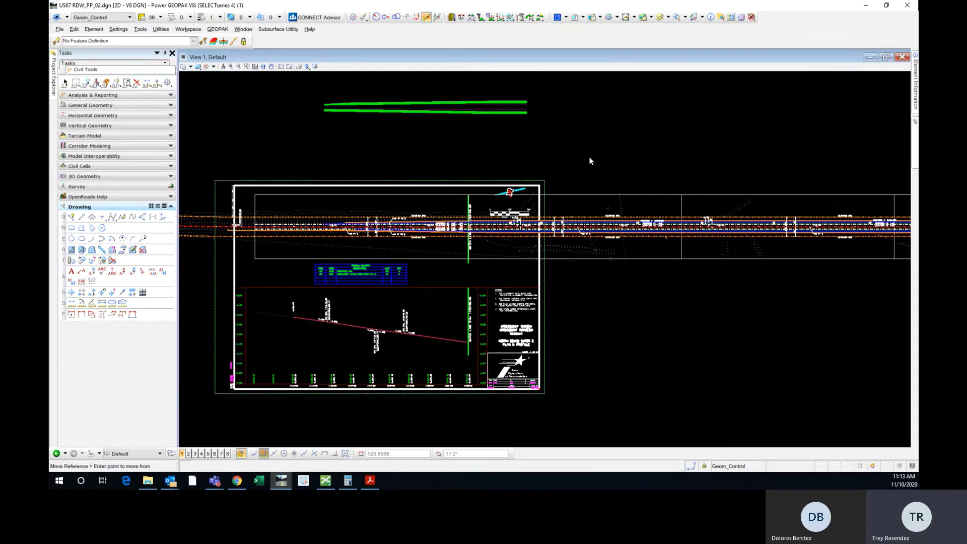
middle_click(264, 194)
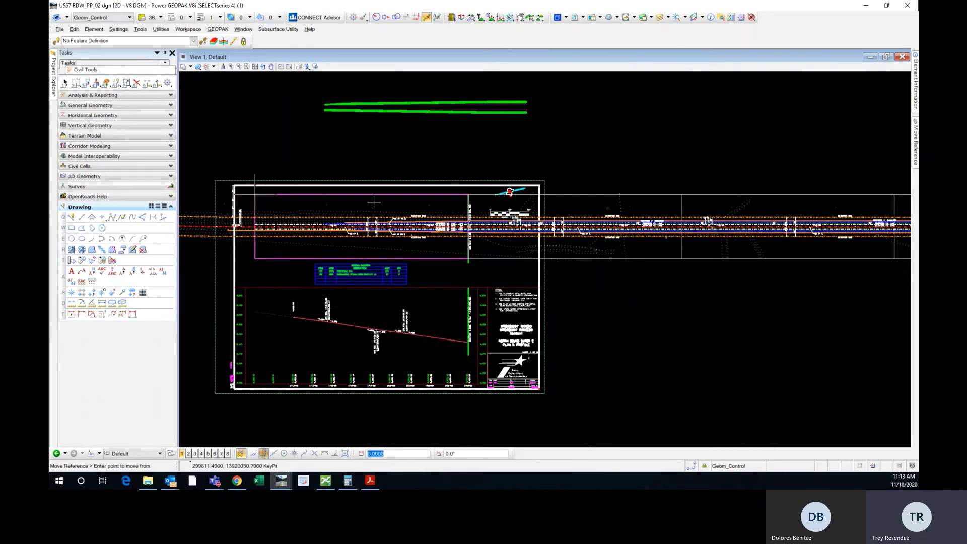
left_click(274, 196)
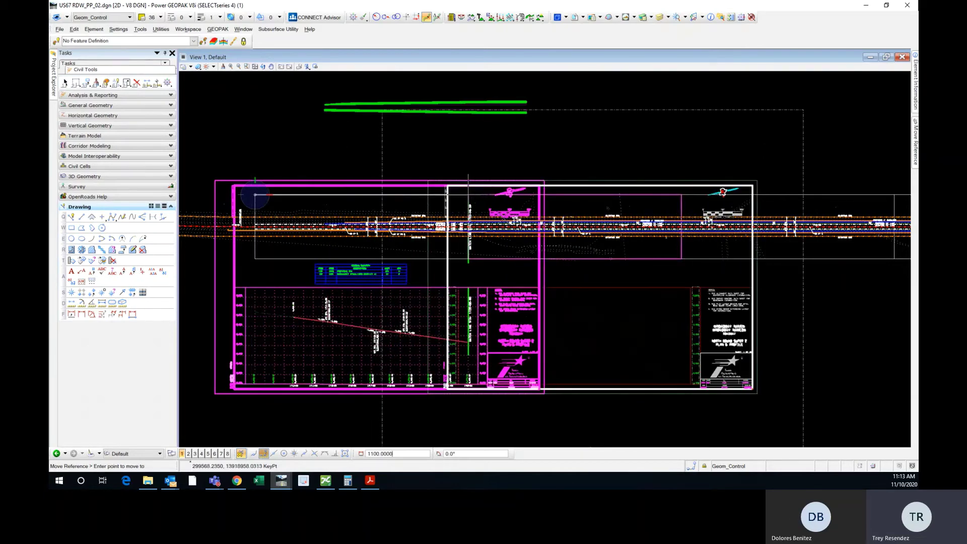
key("Escape")
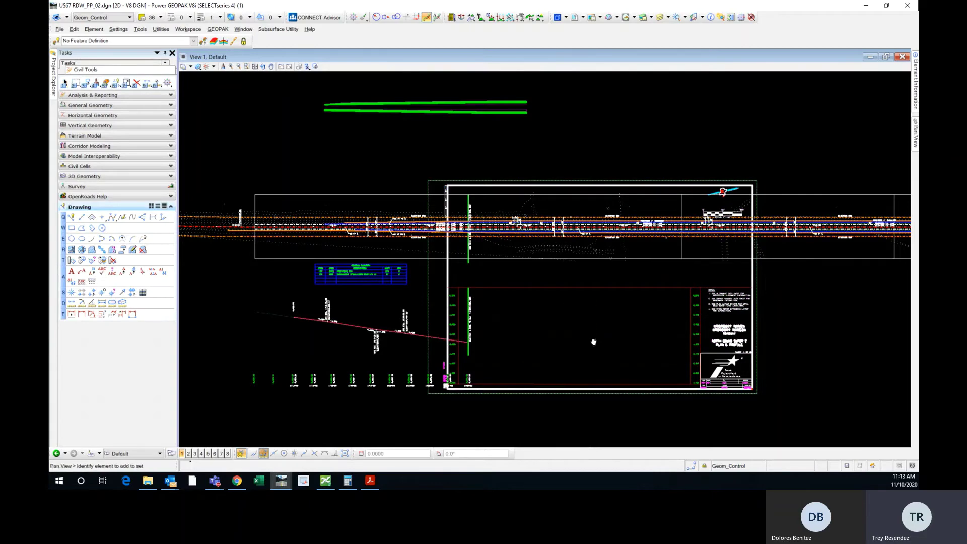
Move the whole removal quantity table onto the second sheet, from the first clip shape's upper-left corner to the second's.
mouse_move(593, 339)
middle_mouse_down()
mouse_move(557, 309)
mouse_move(534, 313)
mouse_move(563, 310)
middle_mouse_up()
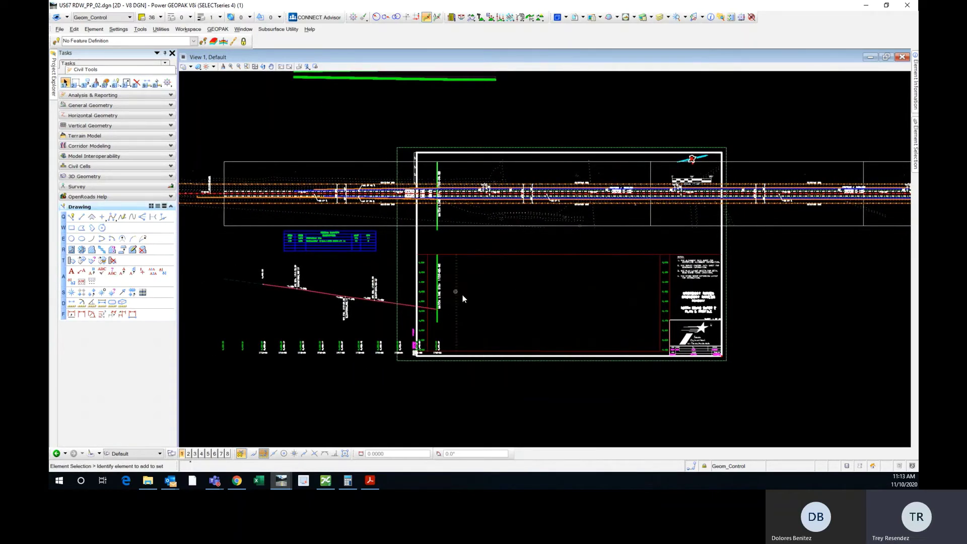
scroll(428, 285, "up", 3)
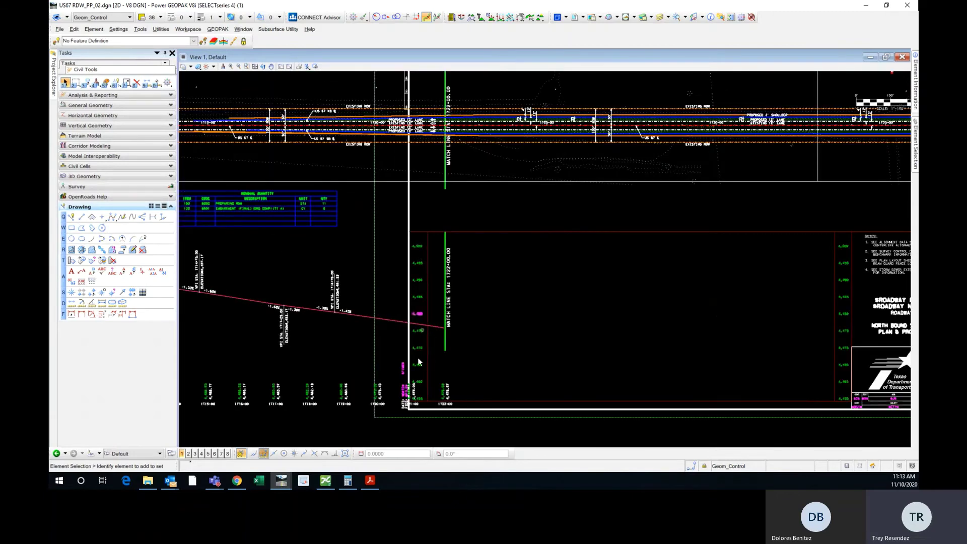
scroll(408, 343, "down", 3)
scroll(695, 319, "up", 4)
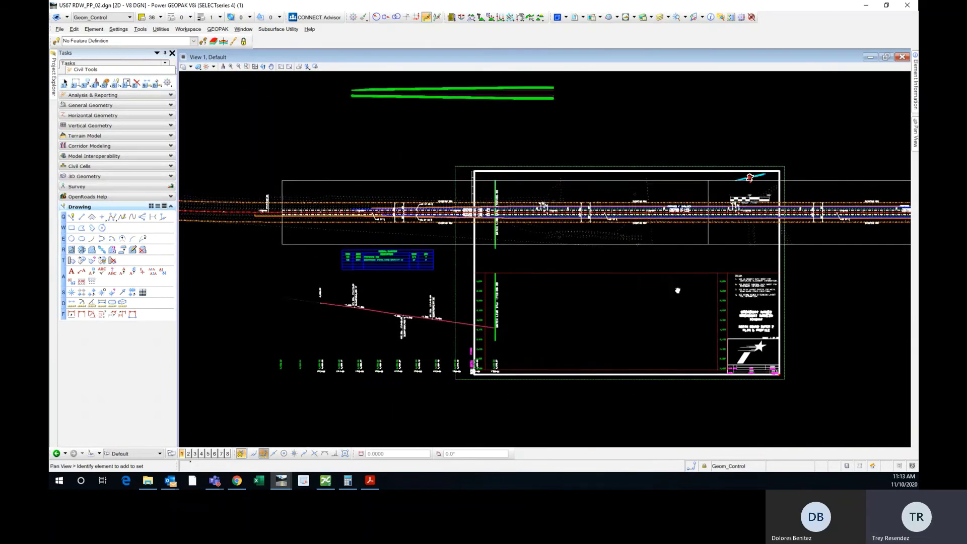
scroll(673, 260, "down", 3)
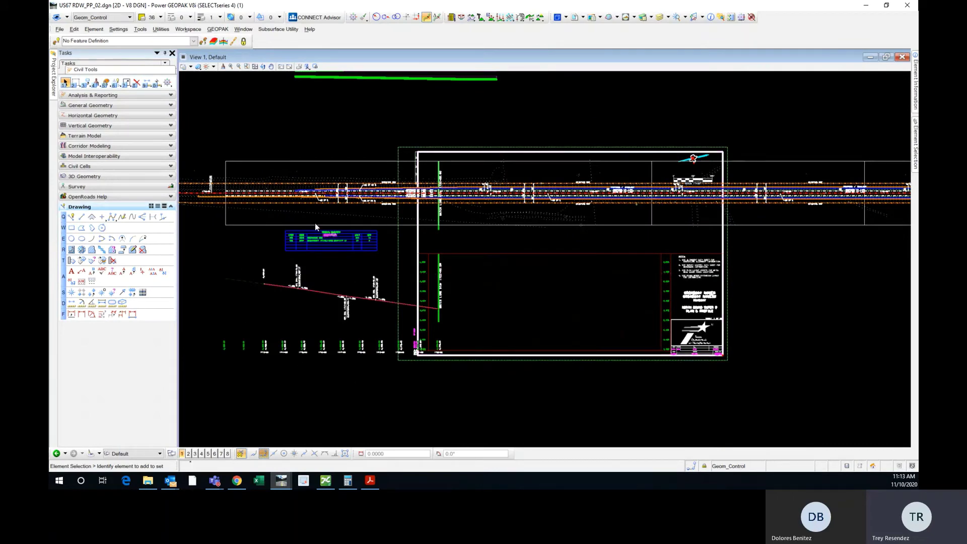
scroll(289, 227, "up", 2)
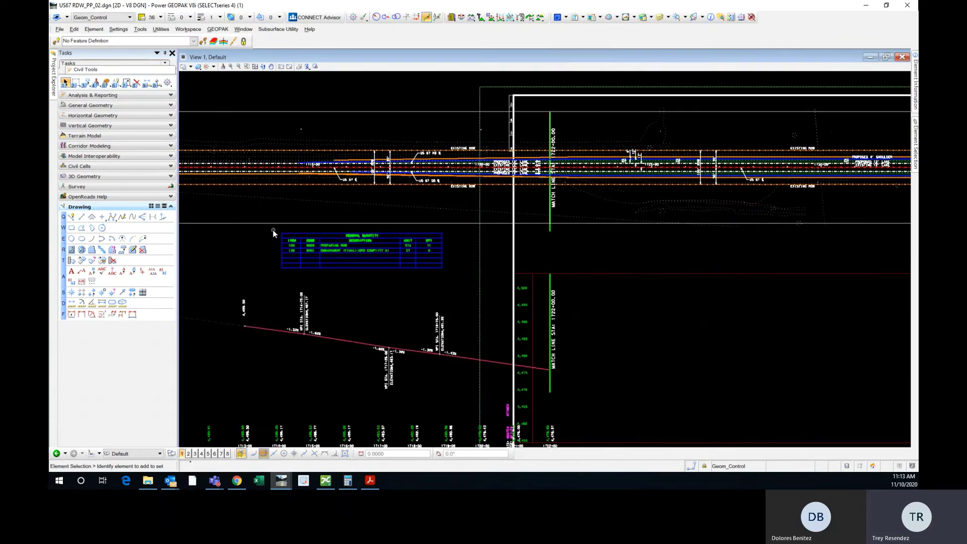
left_click_drag(273, 230, 466, 282)
right_click(456, 243)
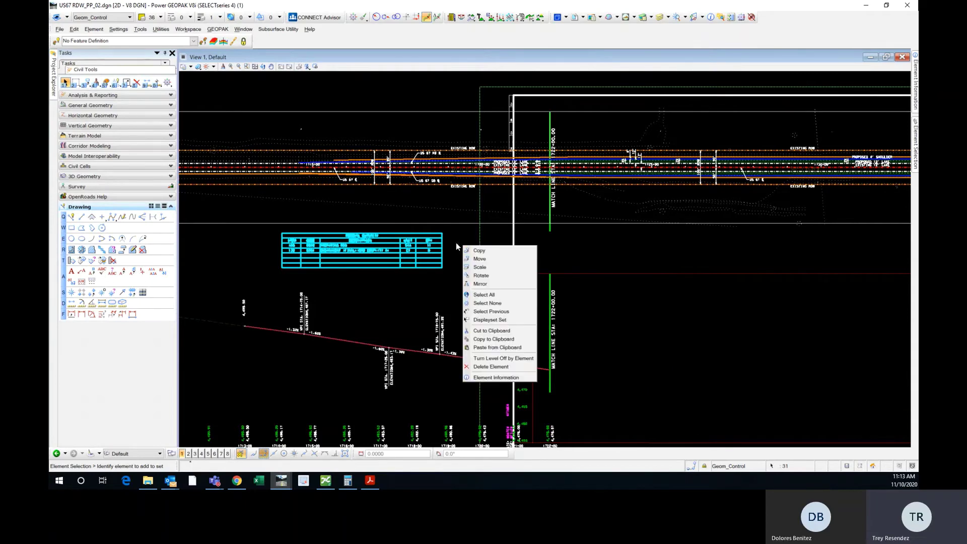
left_click(479, 258)
scroll(479, 258, "down", 2)
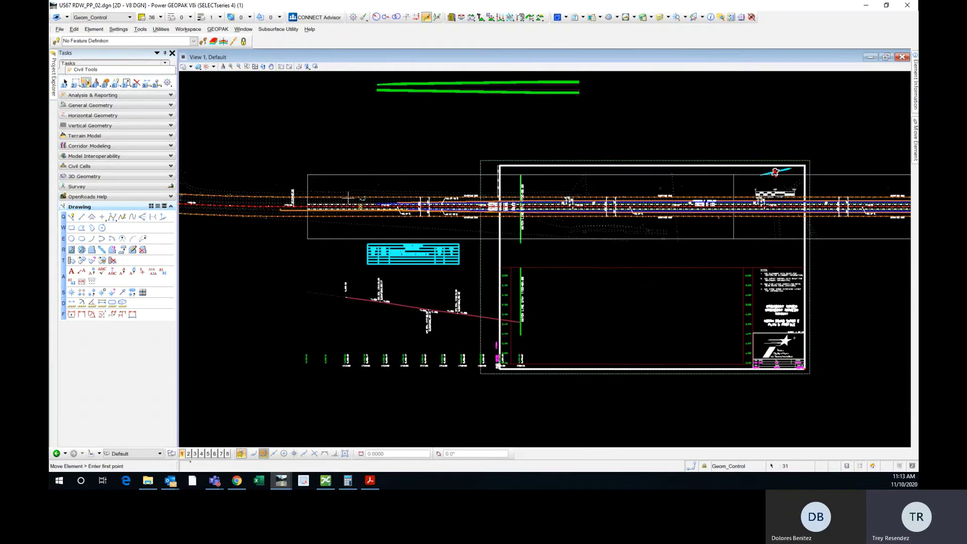
left_click(309, 175)
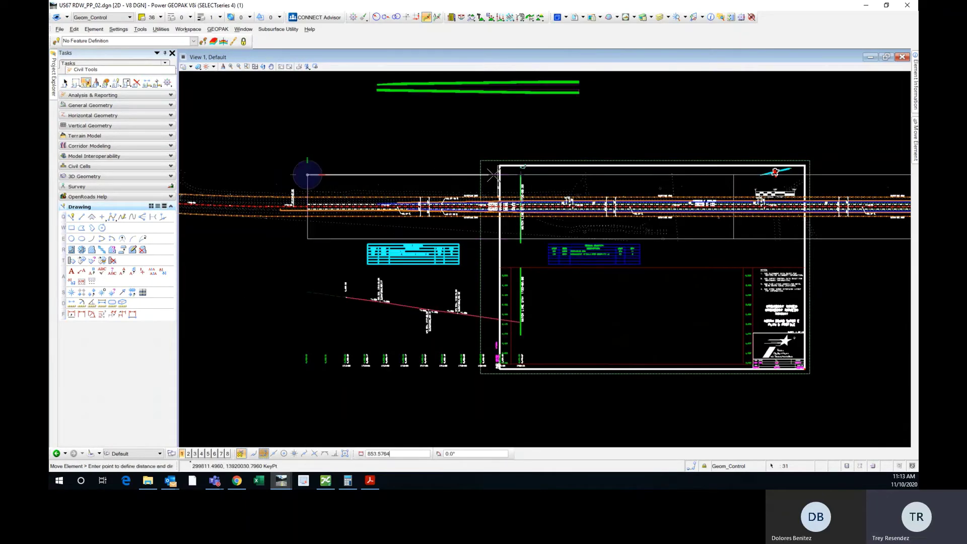
left_click(521, 176)
middle_click_drag(453, 266, 414, 227)
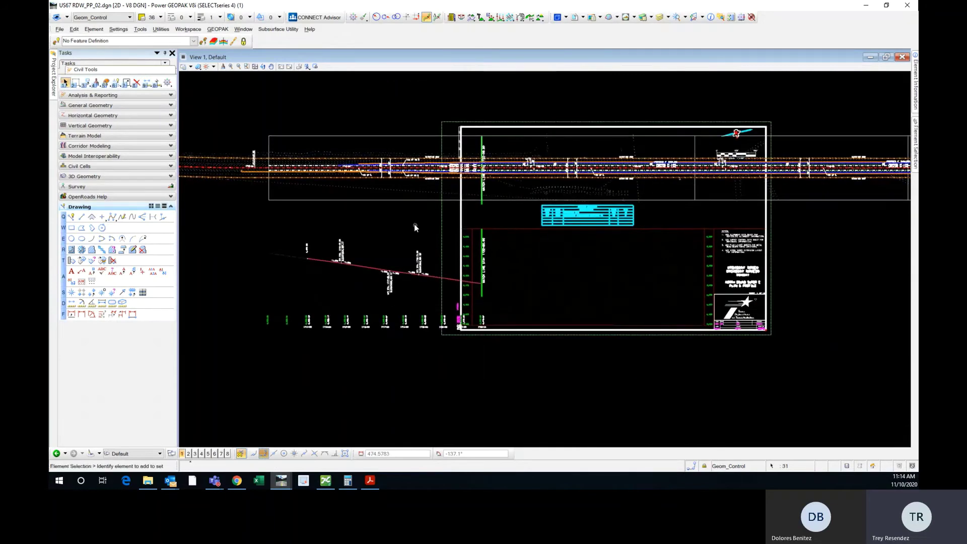
left_click(414, 227)
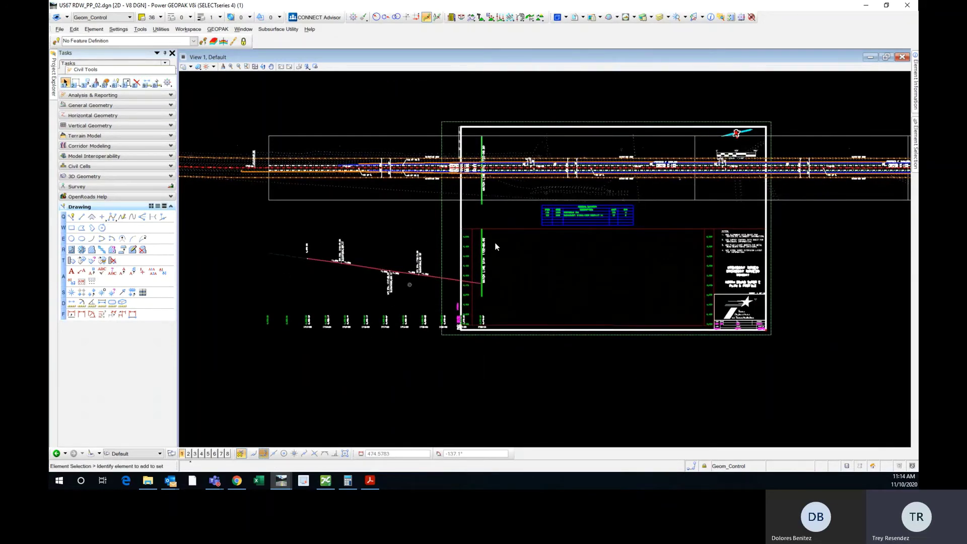
Select only the US67_MDF_Profile.dgn reference with logical name Profile and delete its clip boundary.
left_click(584, 18)
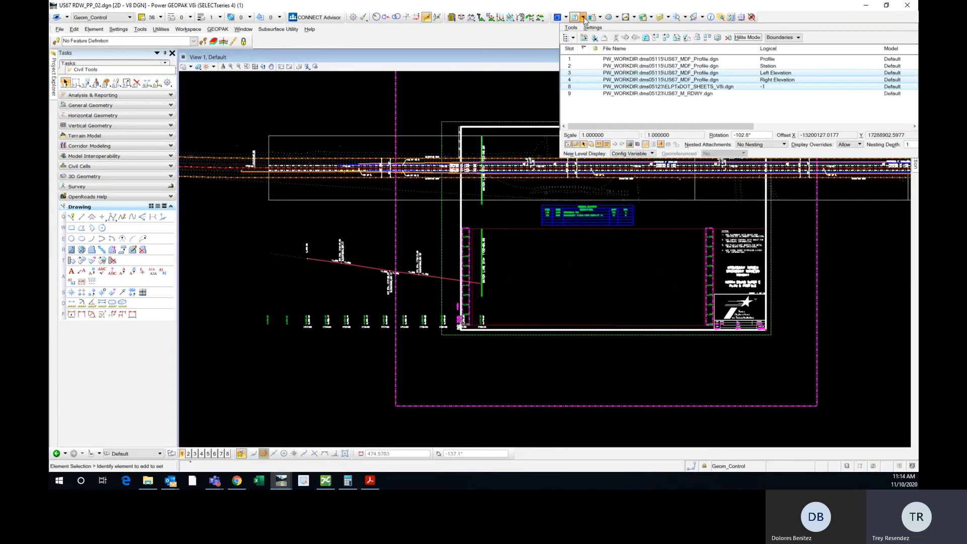
left_click(705, 107)
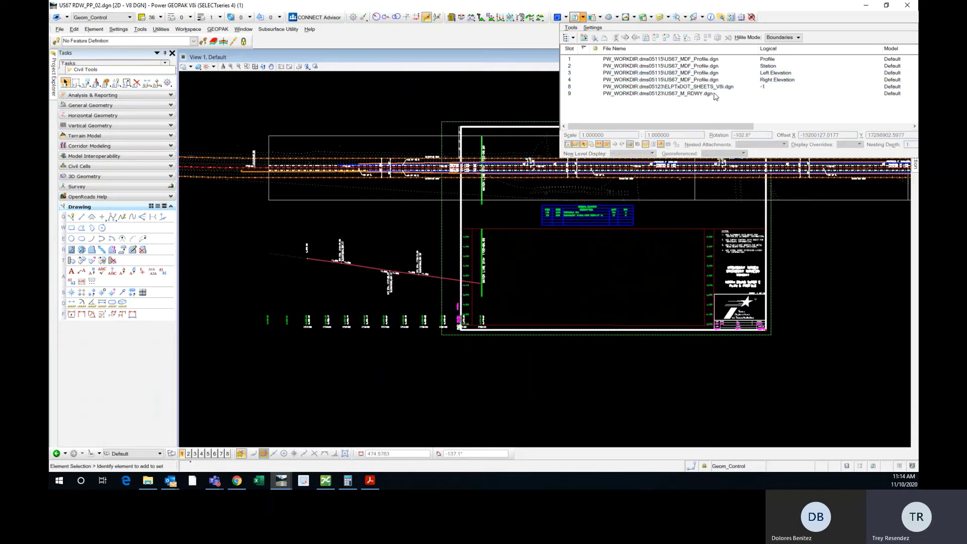
left_click(708, 60)
right_click(707, 61)
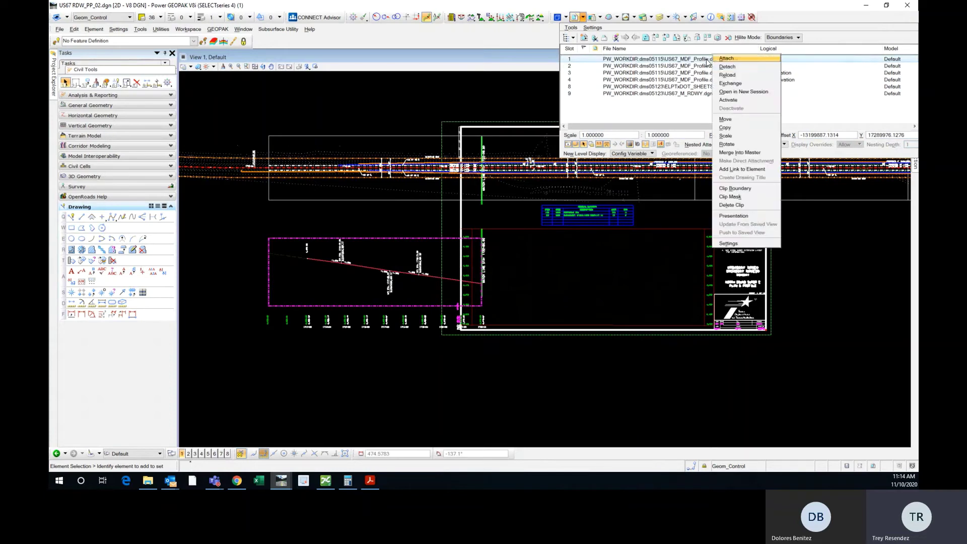
left_click(749, 204)
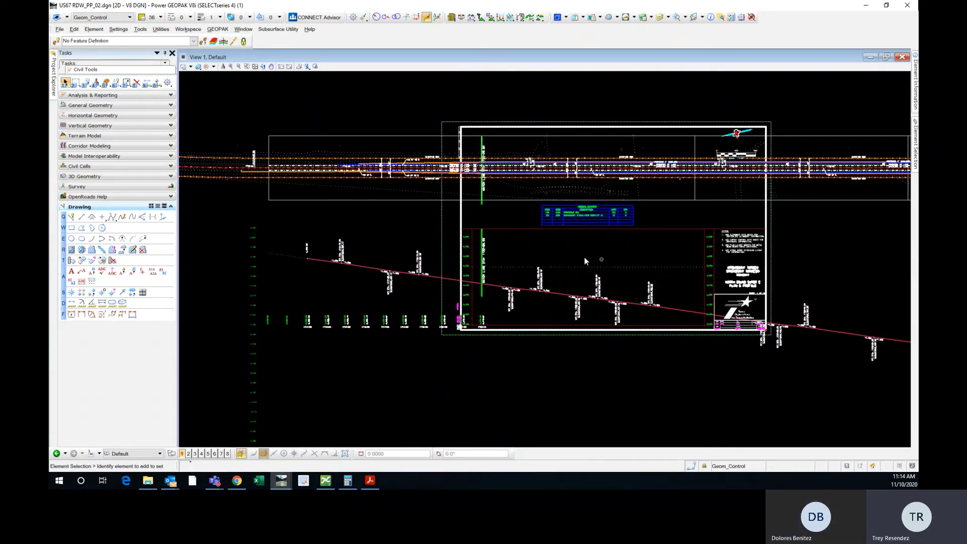
scroll(512, 282, "down", 5)
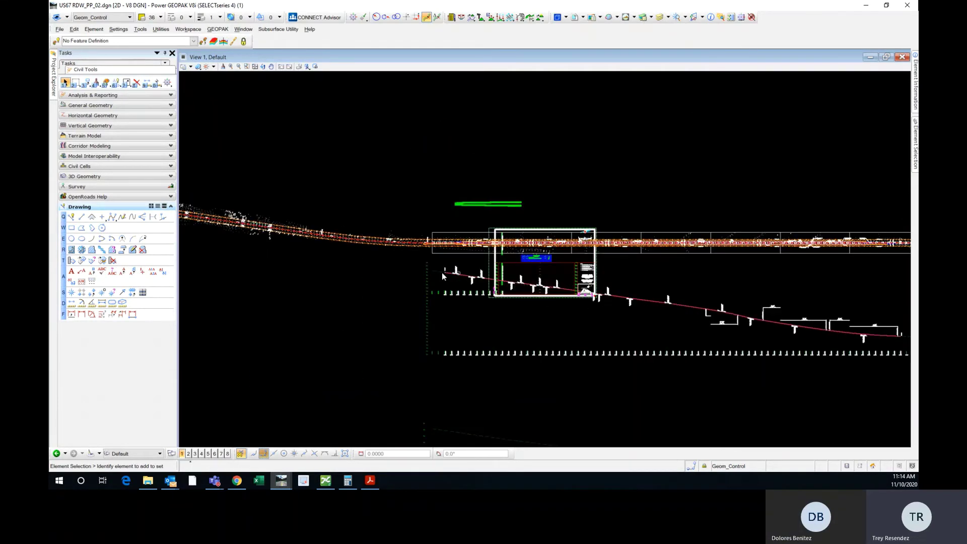
Turn on the Sheet_Clip level of the US67_MDF_Profile.dgn reference with logical name Profile.
scroll(518, 273, "up", 6)
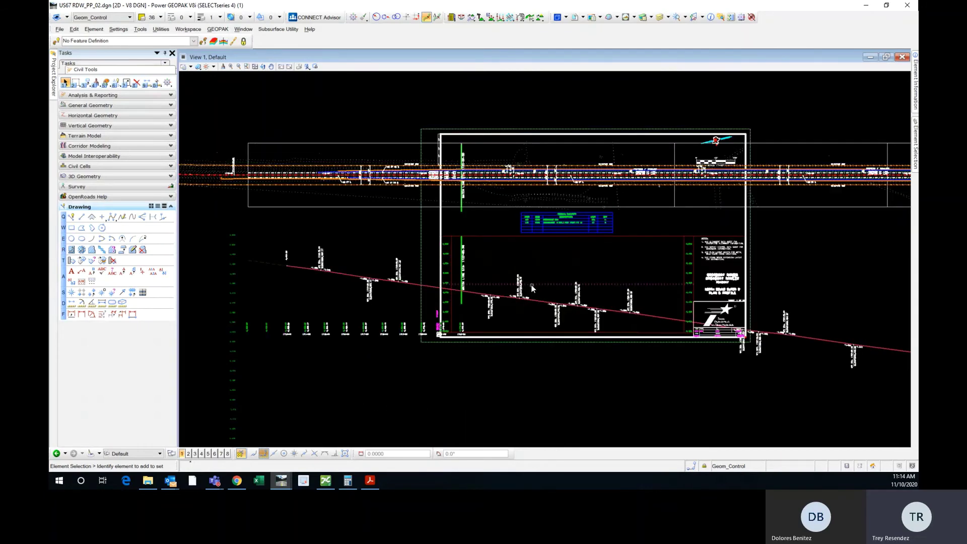
scroll(554, 201, "down", 3)
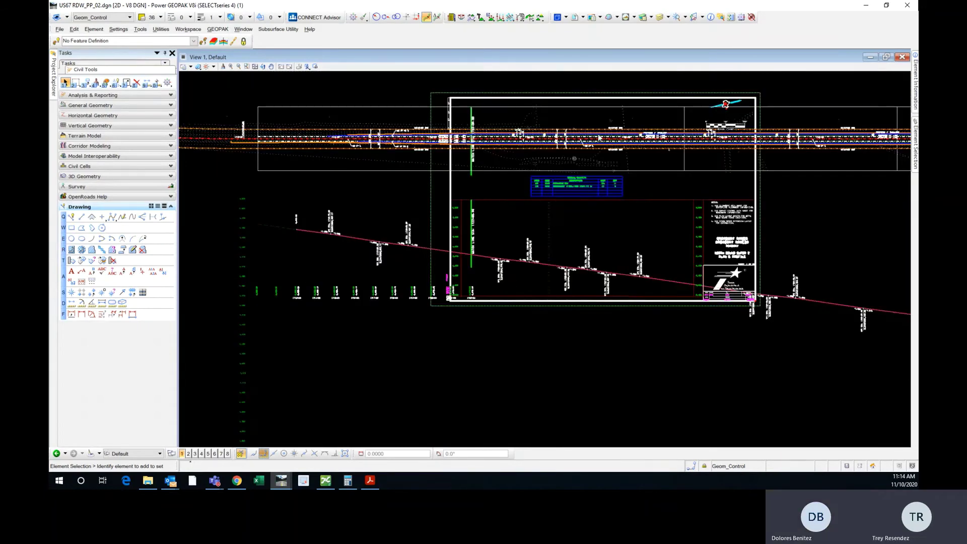
left_click(668, 19)
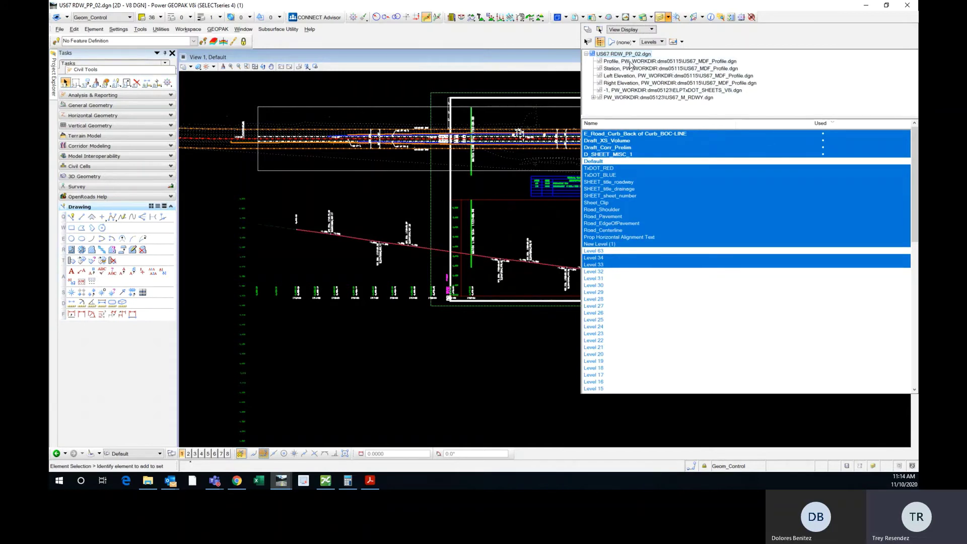
left_click(630, 61)
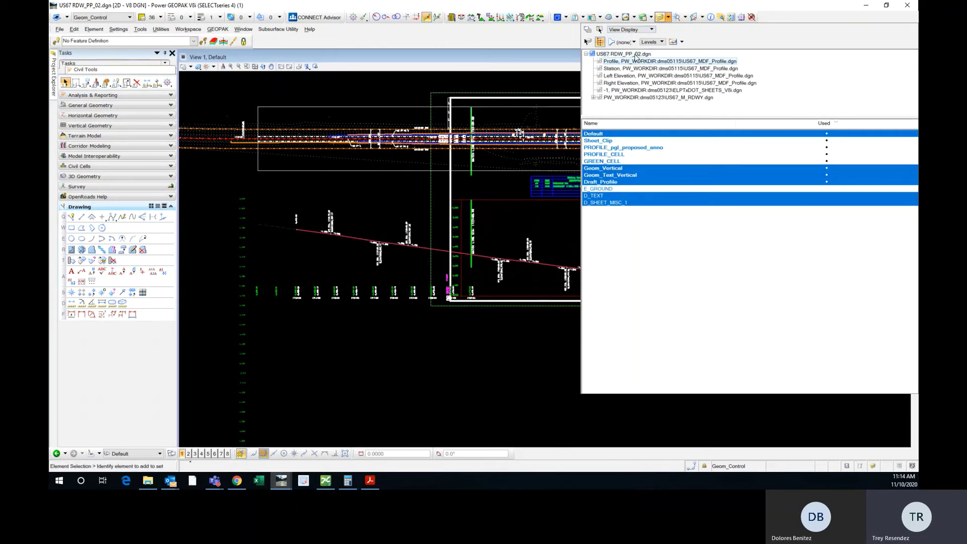
left_click(618, 145)
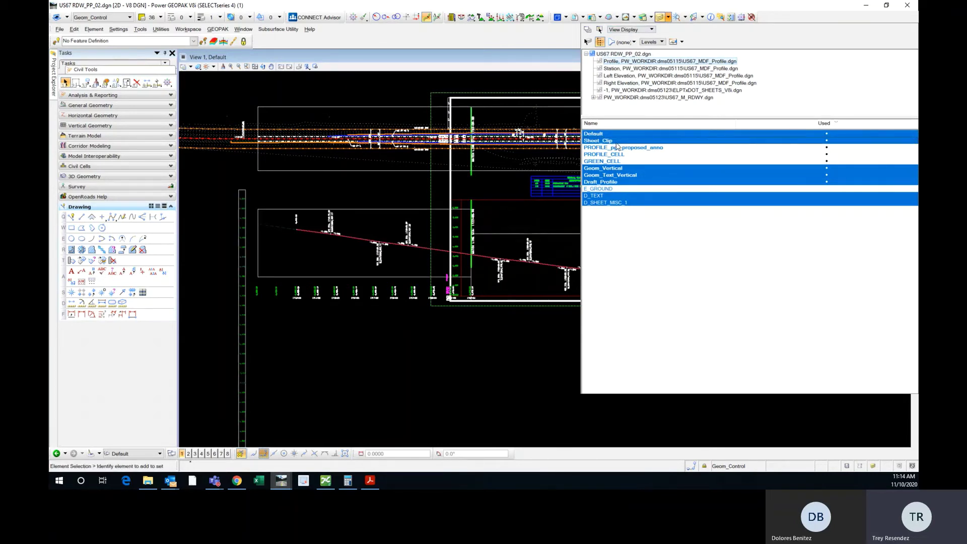
Examine the profile clip shapes, profile line and VPI labels against the second sheet's border, elevation labels and match line.
scroll(437, 225, "down", 3)
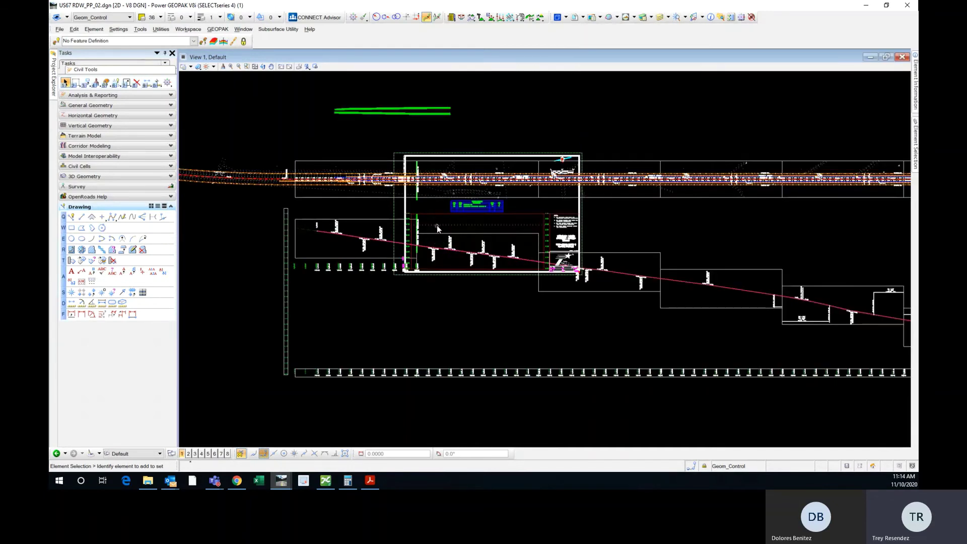
scroll(503, 235, "up", 2)
scroll(446, 247, "down", 2)
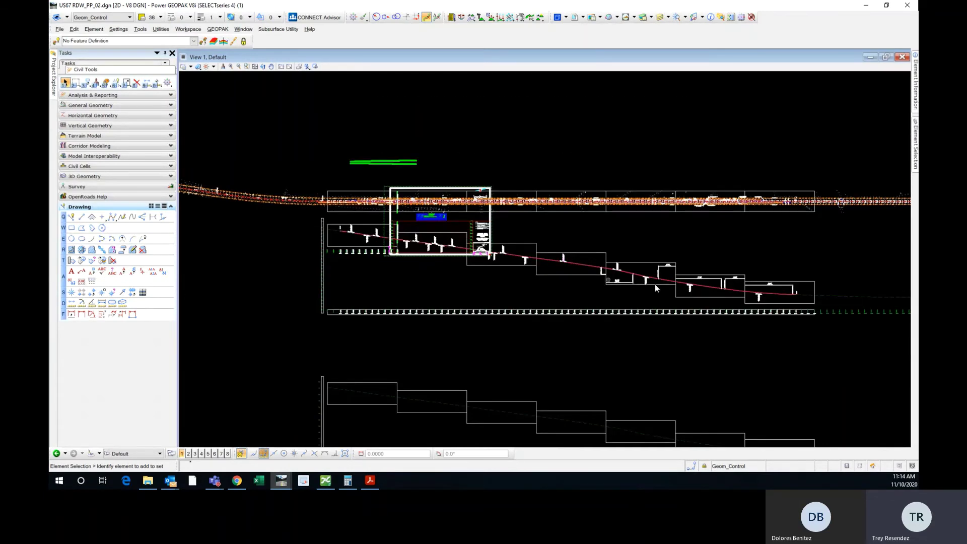
scroll(377, 230, "up", 5)
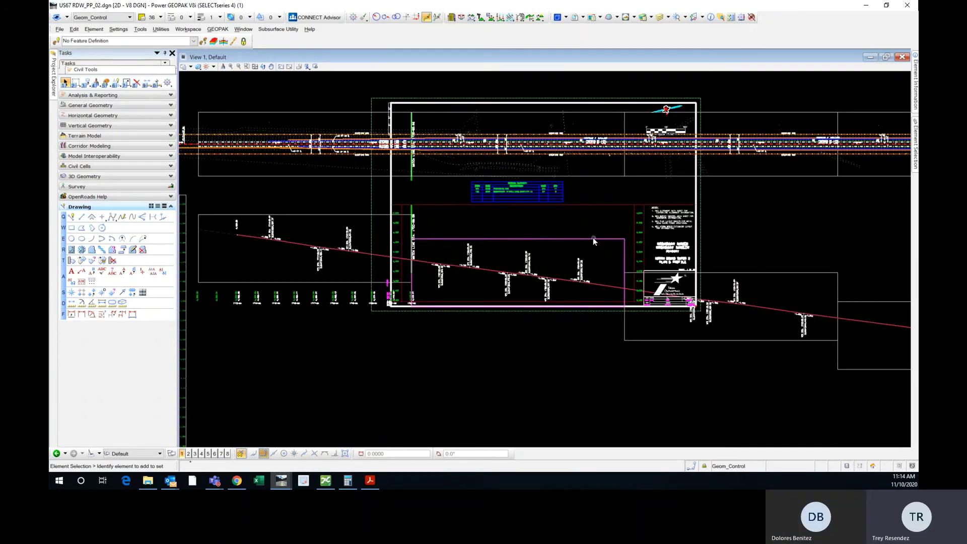
scroll(593, 237, "up", 2)
scroll(591, 240, "down", 2)
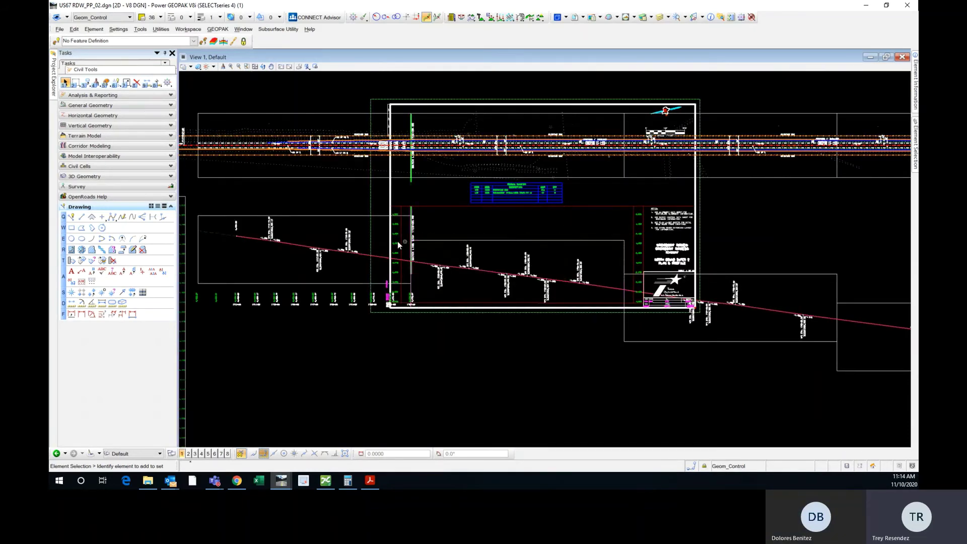
scroll(355, 248, "down", 5)
scroll(366, 248, "up", 5)
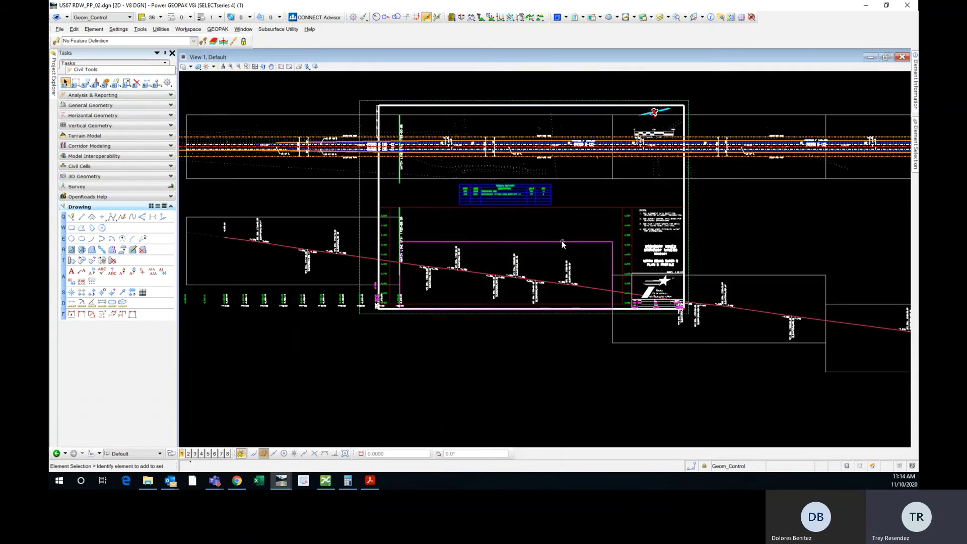
scroll(514, 264, "up", 2)
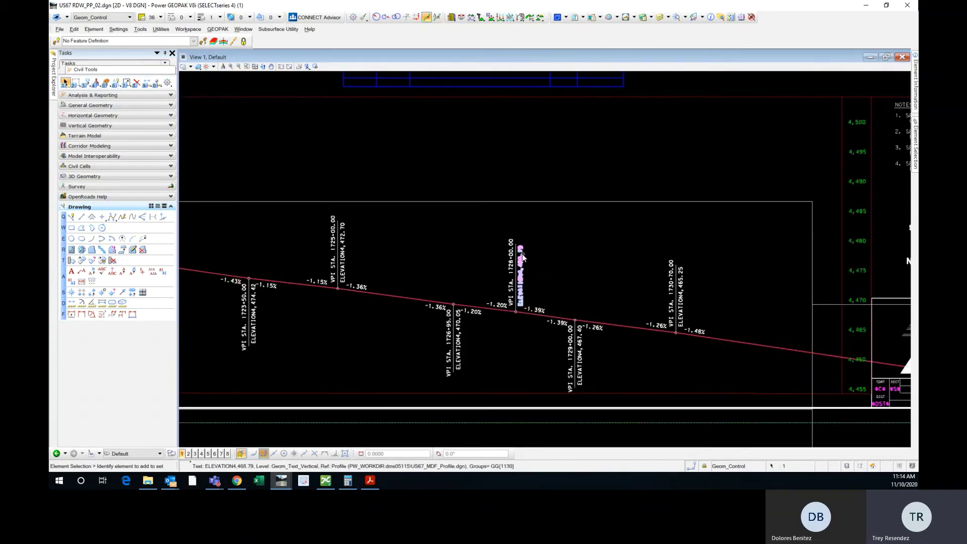
scroll(275, 233, "up", 2)
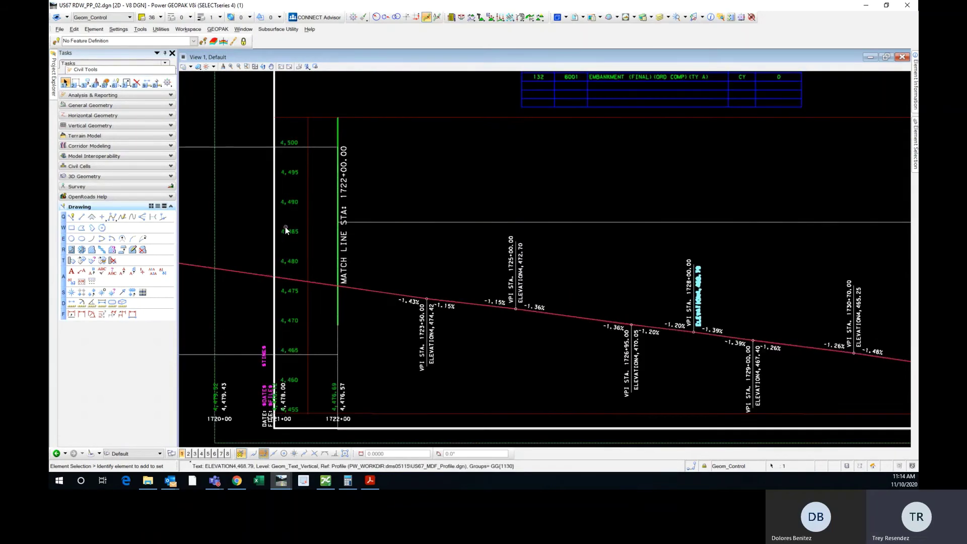
scroll(286, 230, "down", 2)
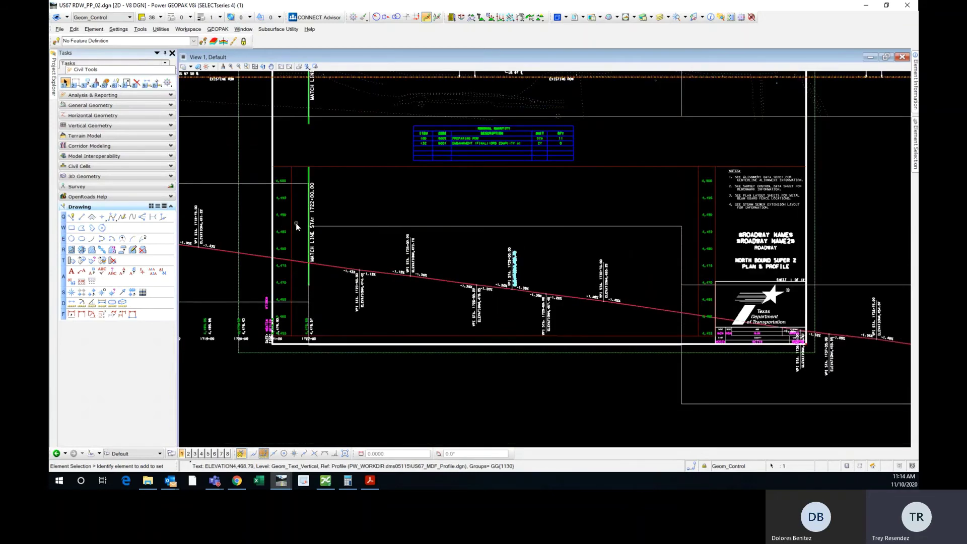
mouse_move(381, 244)
middle_mouse_down()
mouse_move(492, 240)
mouse_move(338, 233)
middle_mouse_up()
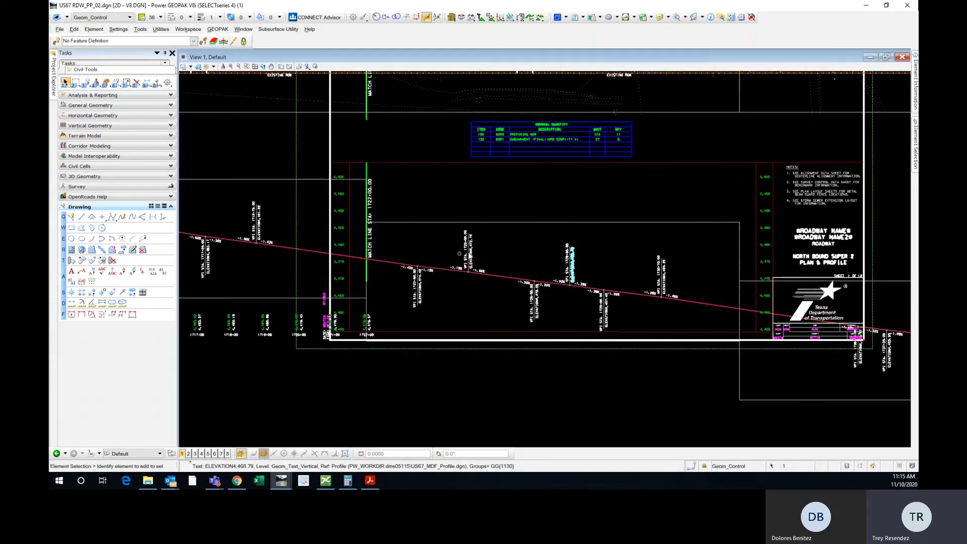
scroll(492, 230, "down", 2)
scroll(409, 260, "up", 2)
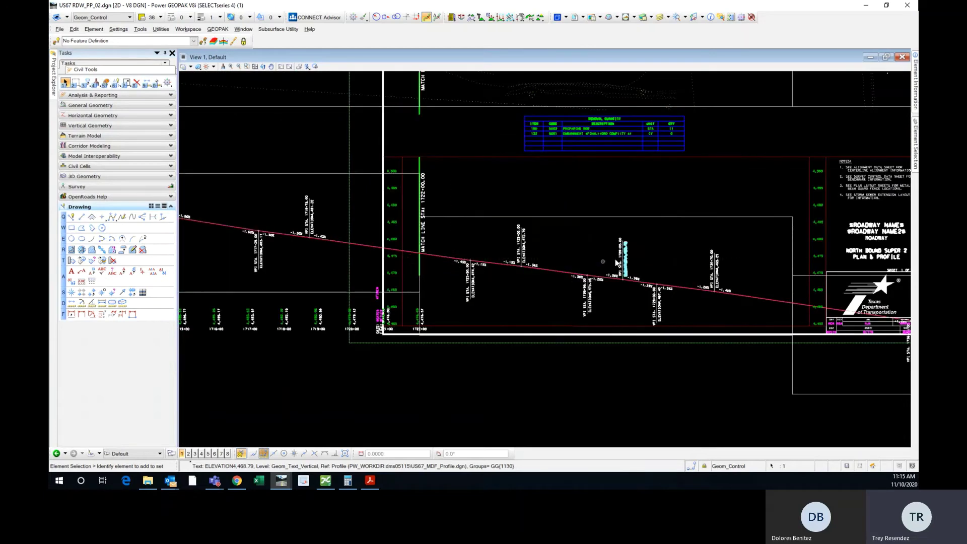
middle_click_drag(642, 254, 553, 261)
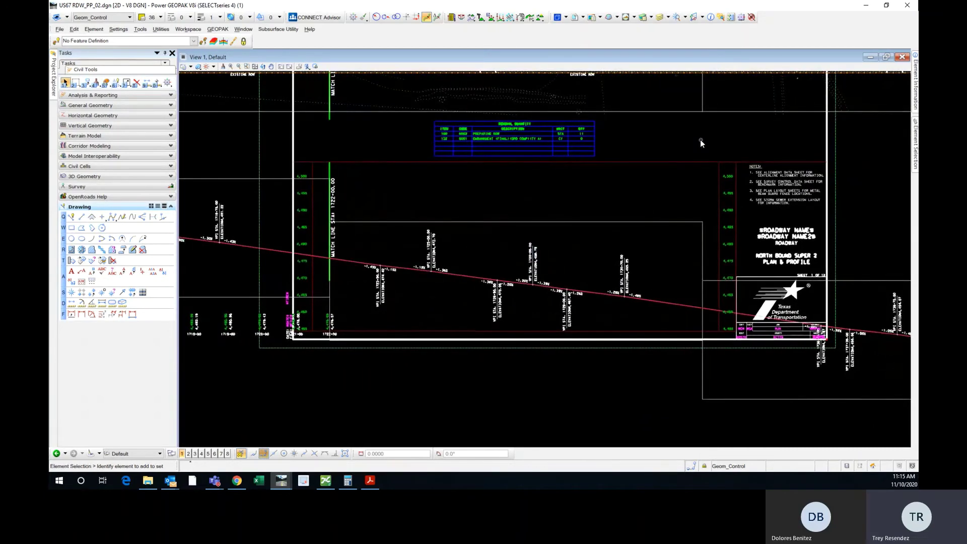
Move the Profile, Left Elevation and Right Elevation references together, from the second profile clip shape's upper-right corner straight up to the profile grid's top border line.
left_click(583, 19)
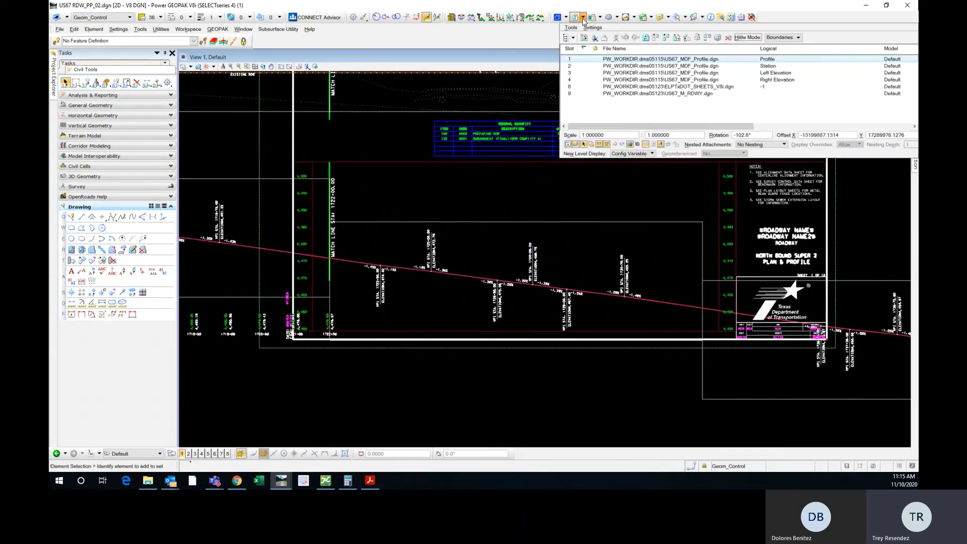
left_click(714, 73)
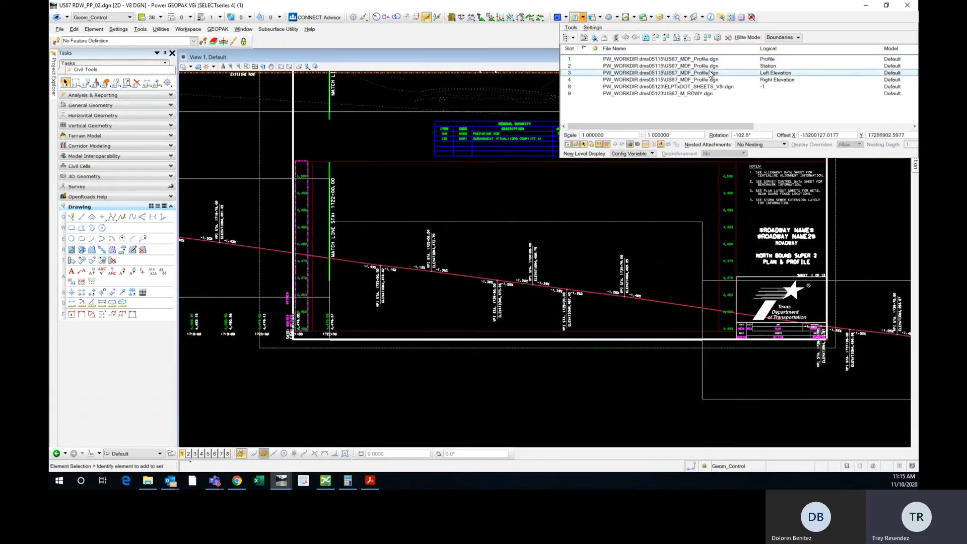
left_click(715, 80, "shift")
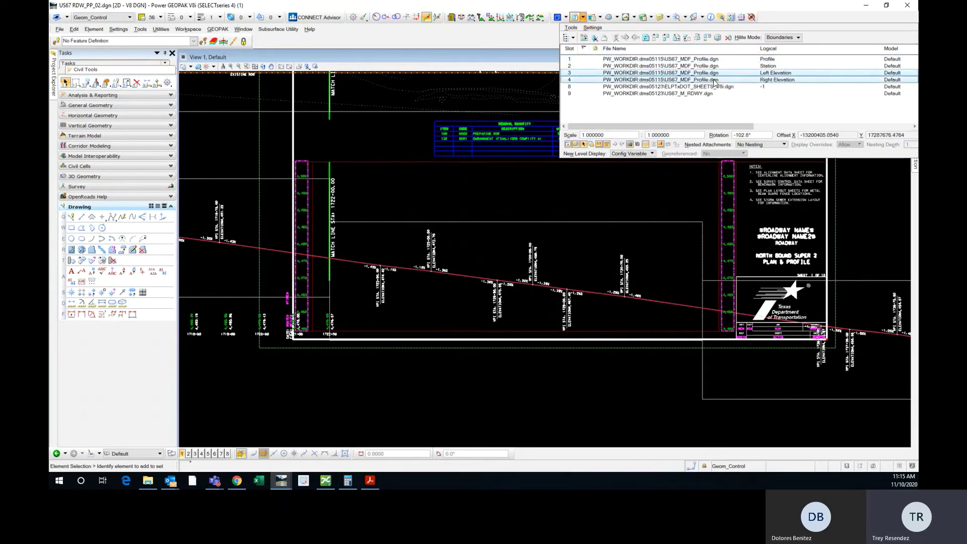
left_click(714, 60, "ctrl")
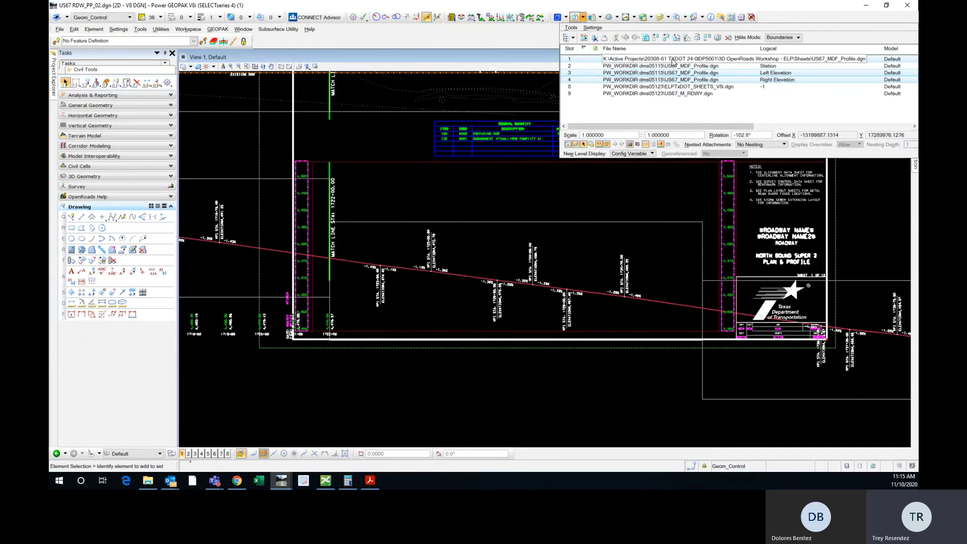
right_click(675, 61)
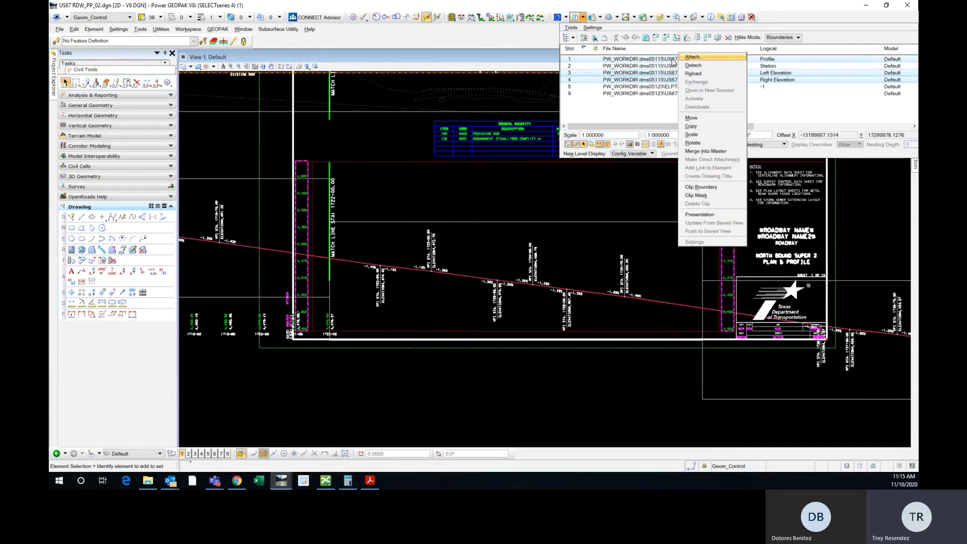
left_click(691, 118)
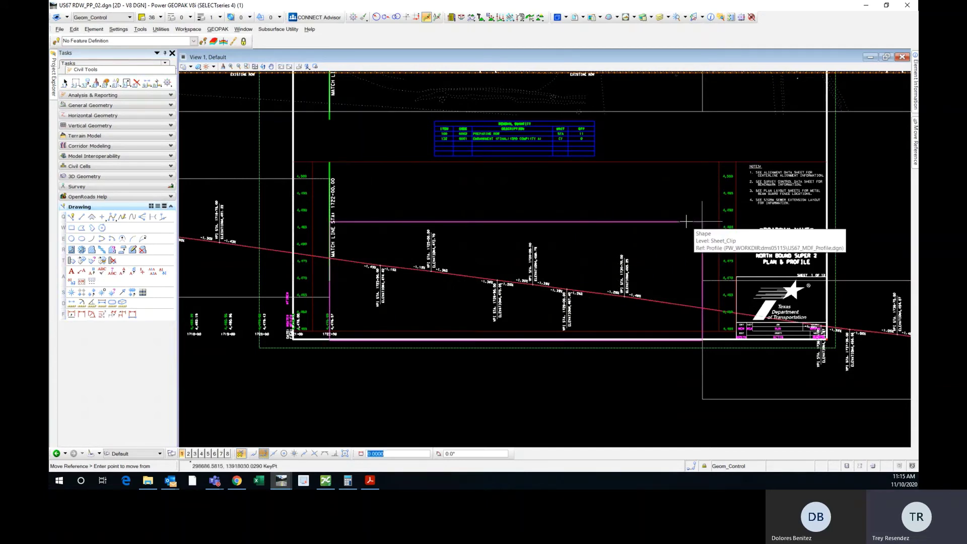
left_click(701, 221)
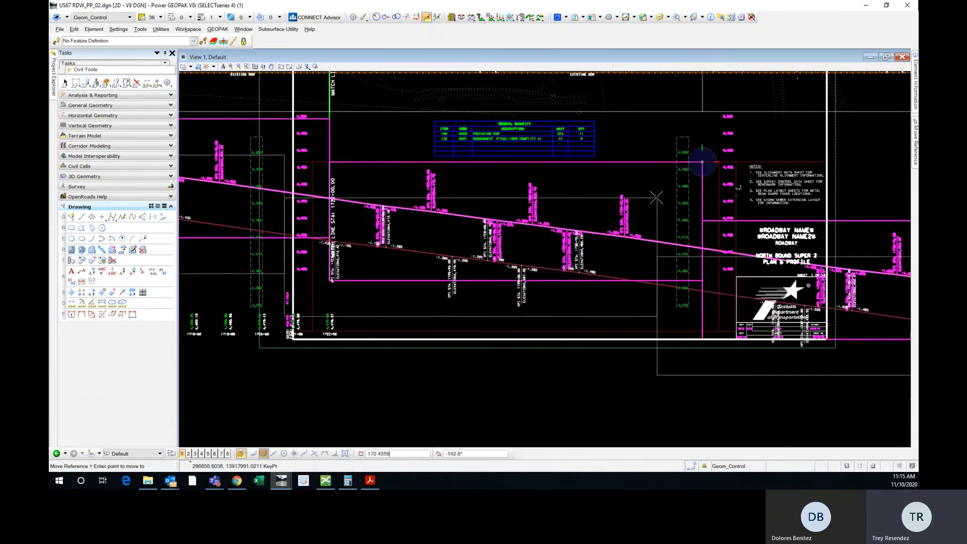
left_click(669, 184)
mouse_move(565, 175)
middle_mouse_down()
mouse_move(596, 213)
mouse_move(557, 213)
middle_mouse_up()
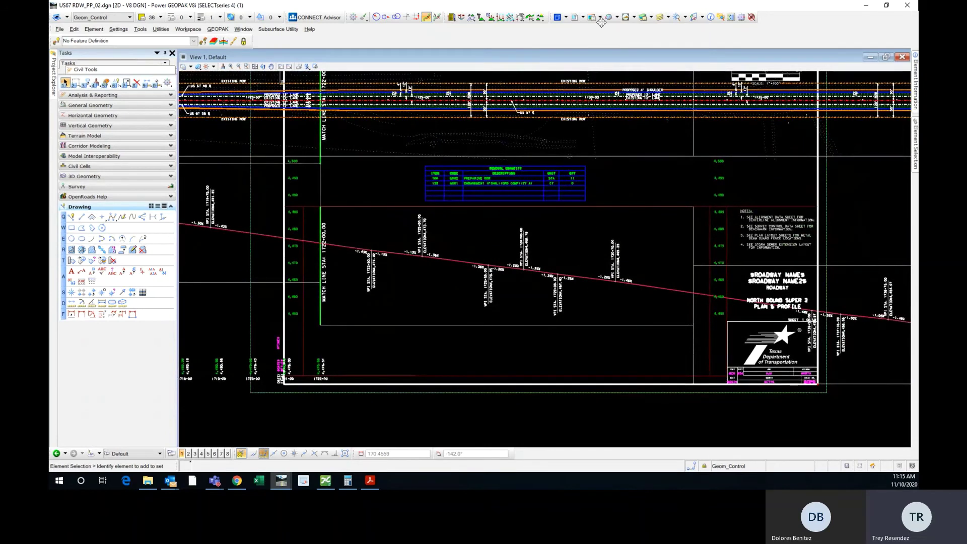
Clip only the Profile reference to the second sheet's Sheet_Clip shape in the profile area.
left_click(575, 17)
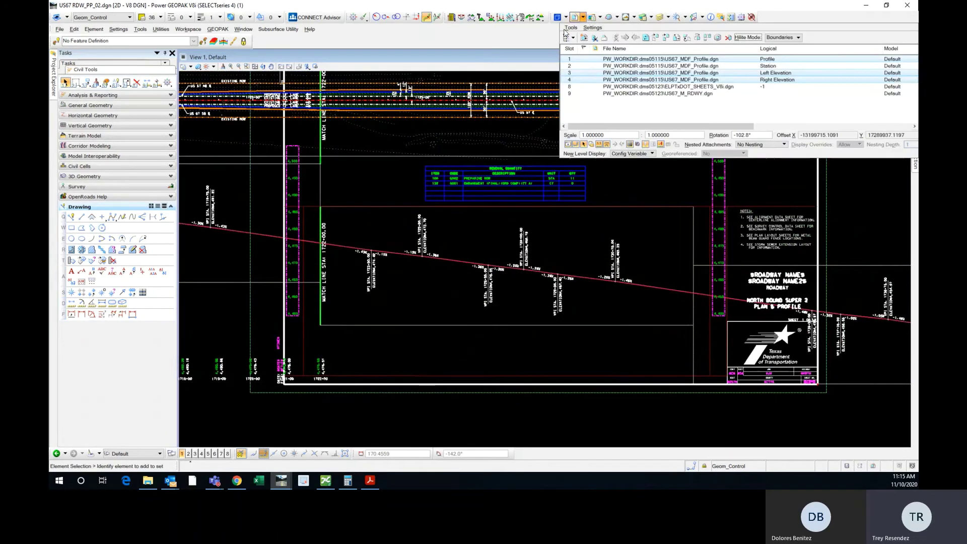
left_click(655, 106)
left_click(672, 60)
right_click(672, 61)
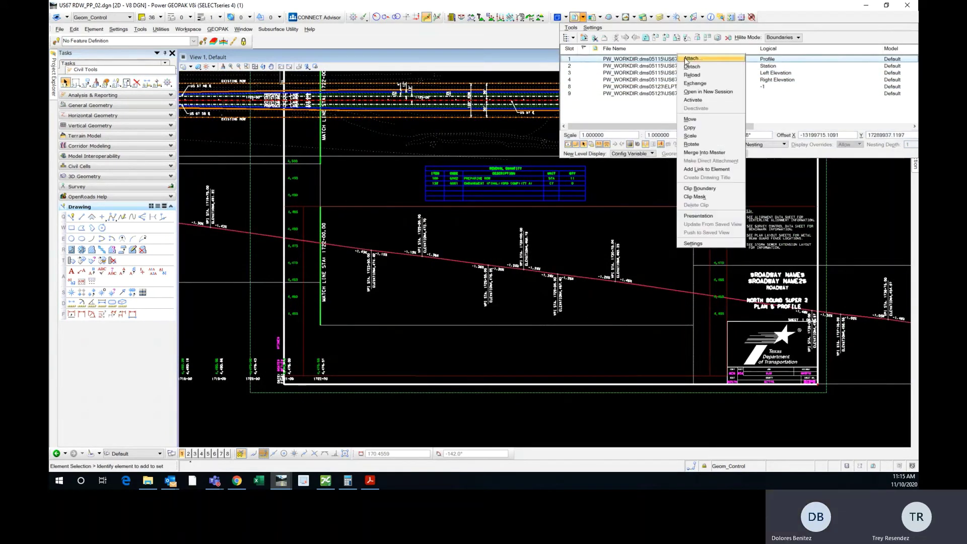
left_click(703, 190)
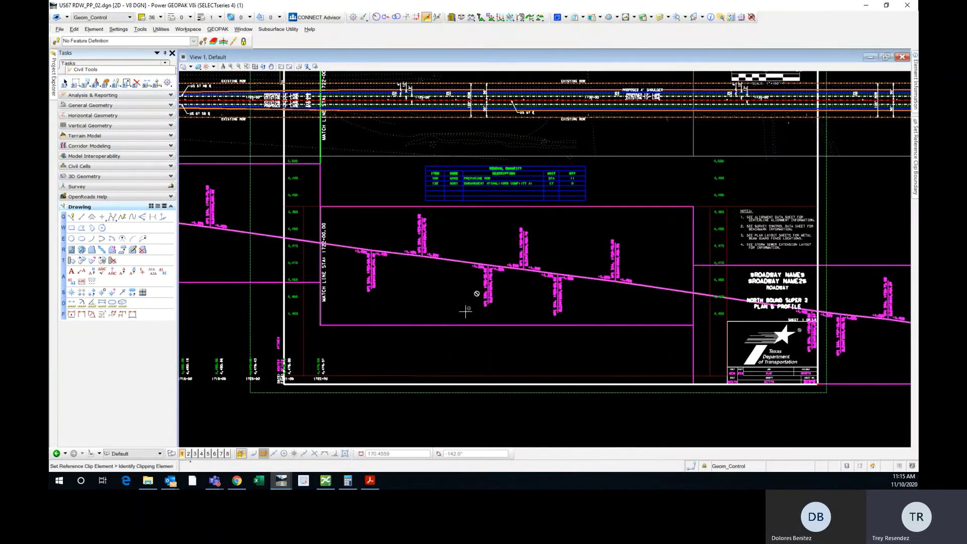
left_click(441, 325)
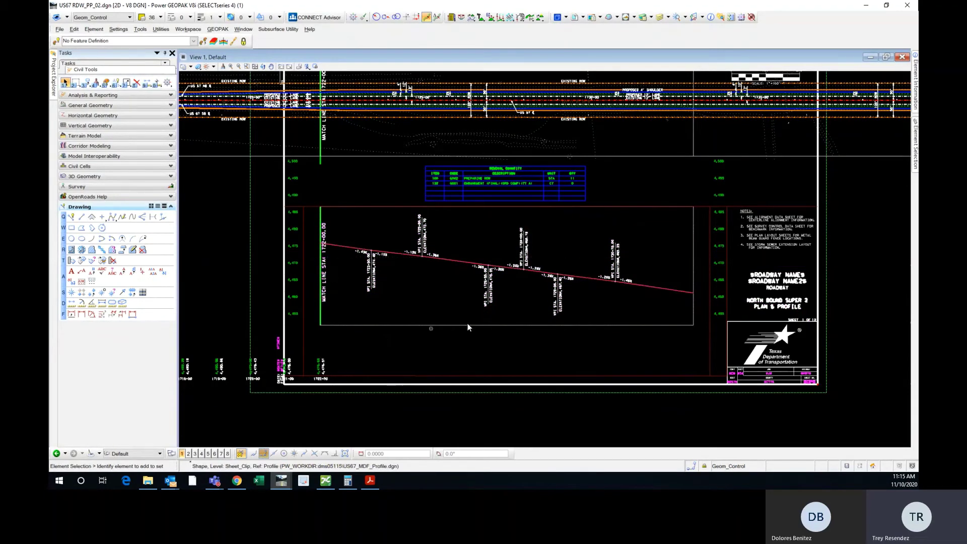
Lower the top edge of the Left Elevation reference's clip boundary to just below the profile grid's top border line.
middle_click_drag(700, 284, 592, 279)
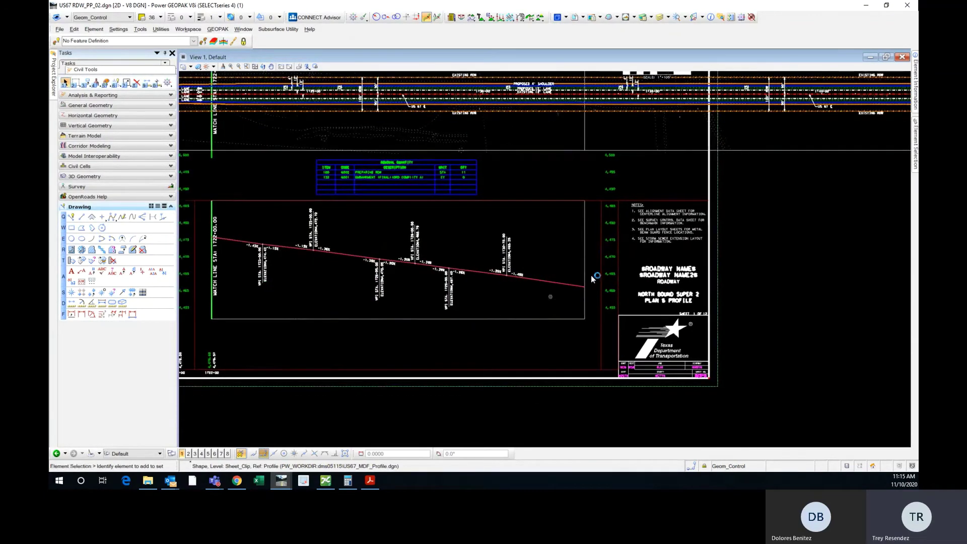
middle_click_drag(602, 180, 677, 192)
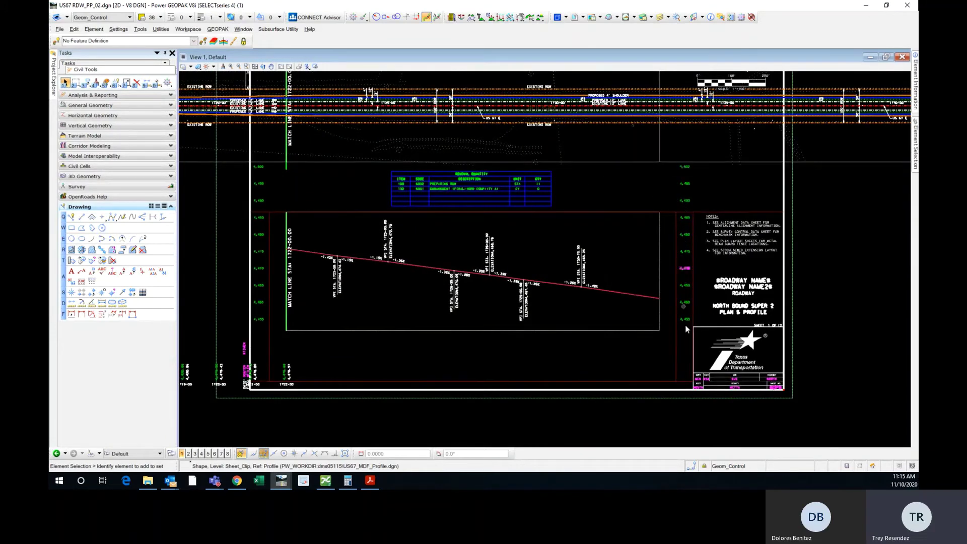
left_click(575, 17)
left_click(802, 73)
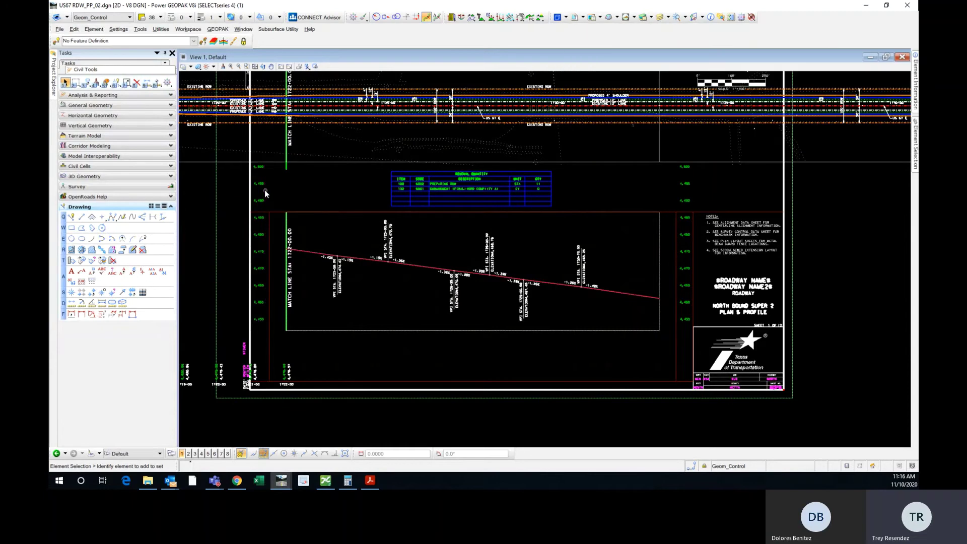
left_click(574, 20)
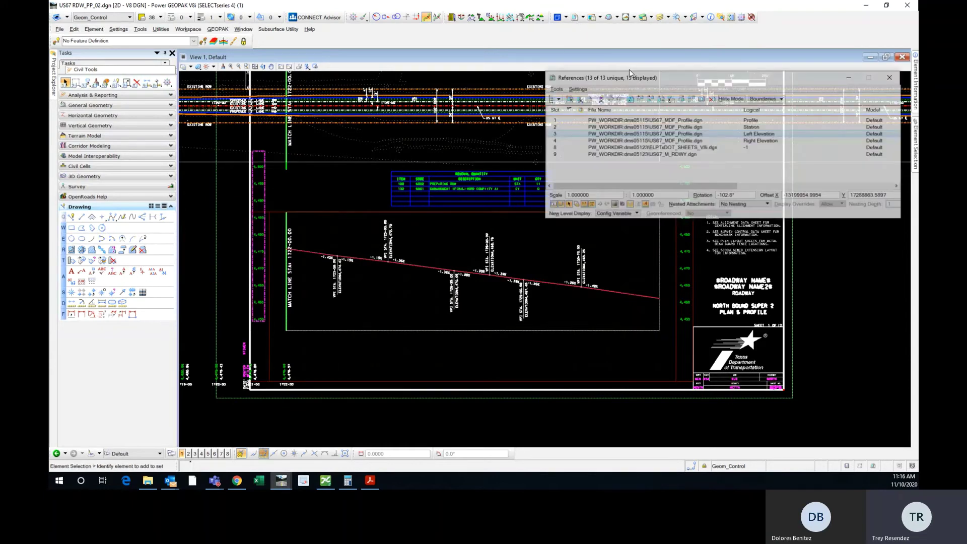
left_click(267, 196)
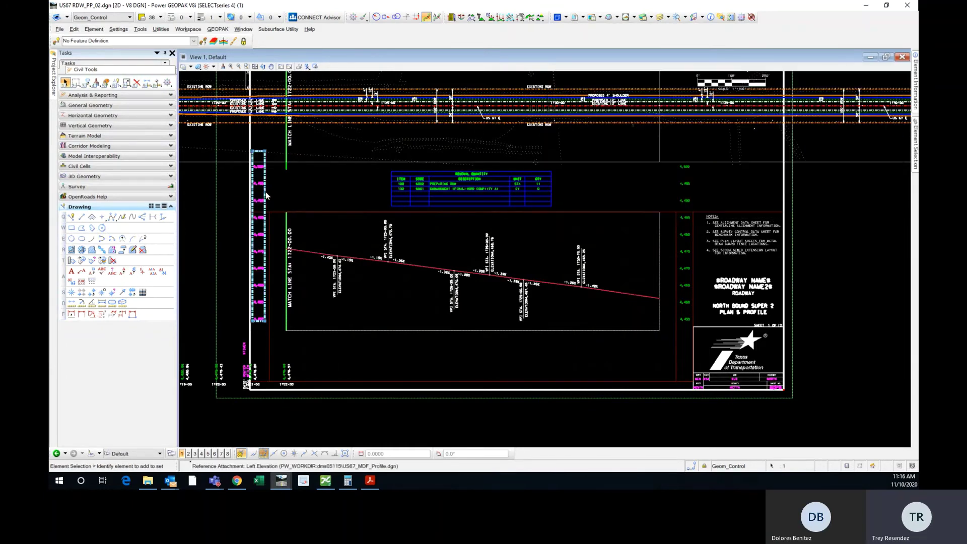
scroll(272, 166, "down", 3)
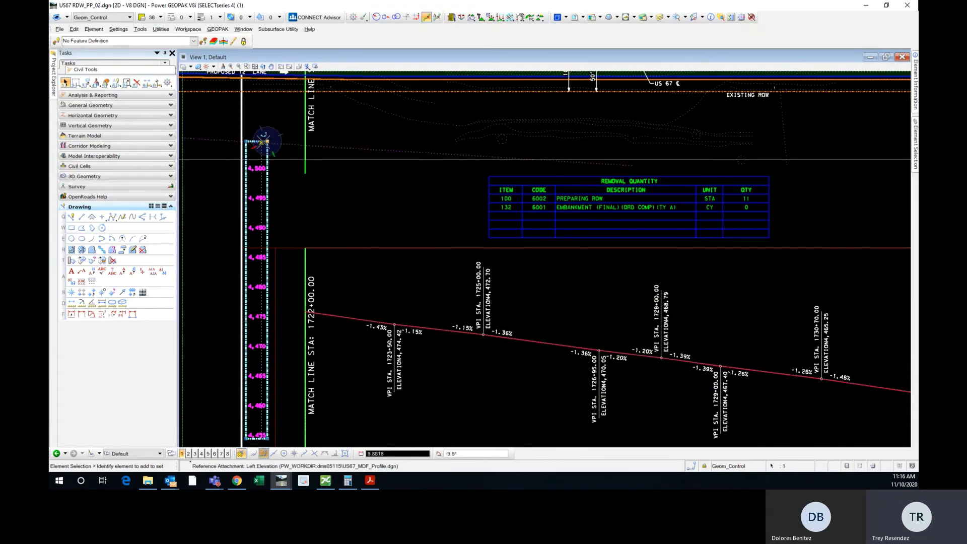
left_click_drag(267, 160, 281, 115)
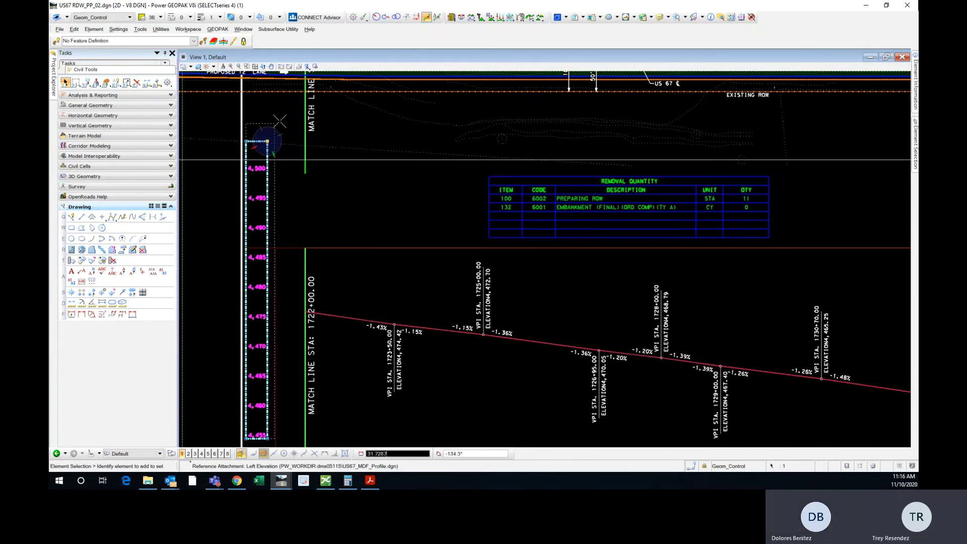
mouse_move(277, 129)
middle_mouse_down()
mouse_move(275, 141)
mouse_move(311, 135)
middle_mouse_up()
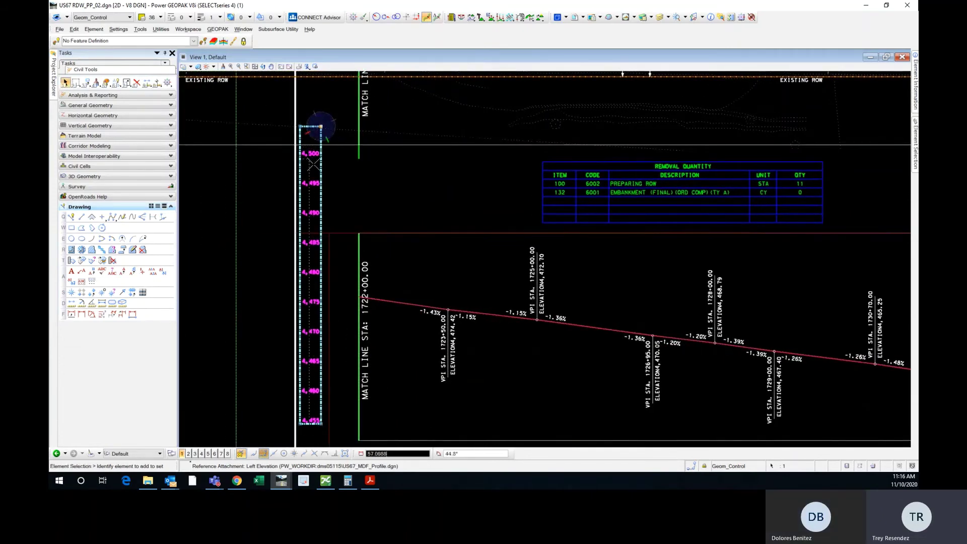
scroll(320, 176, "up", 2)
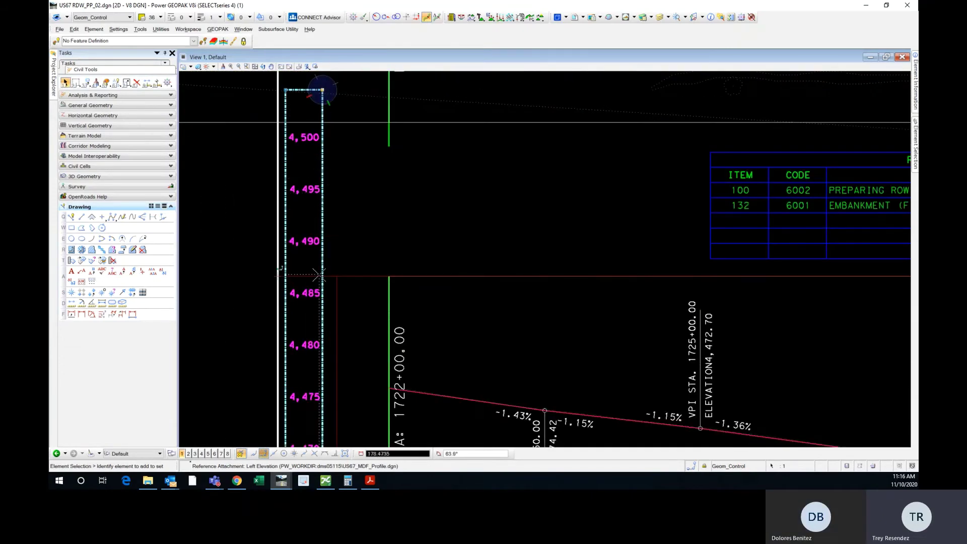
mouse_move(323, 292)
middle_mouse_down()
mouse_move(343, 122)
mouse_move(354, 148)
middle_mouse_up()
scroll(354, 148, "up", 2)
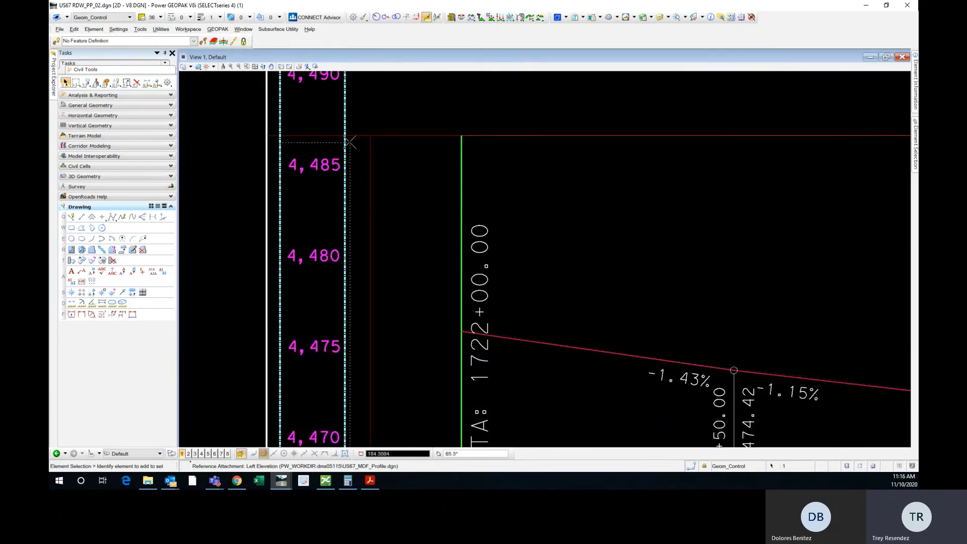
scroll(358, 108, "down", 3)
scroll(371, 235, "up", 2)
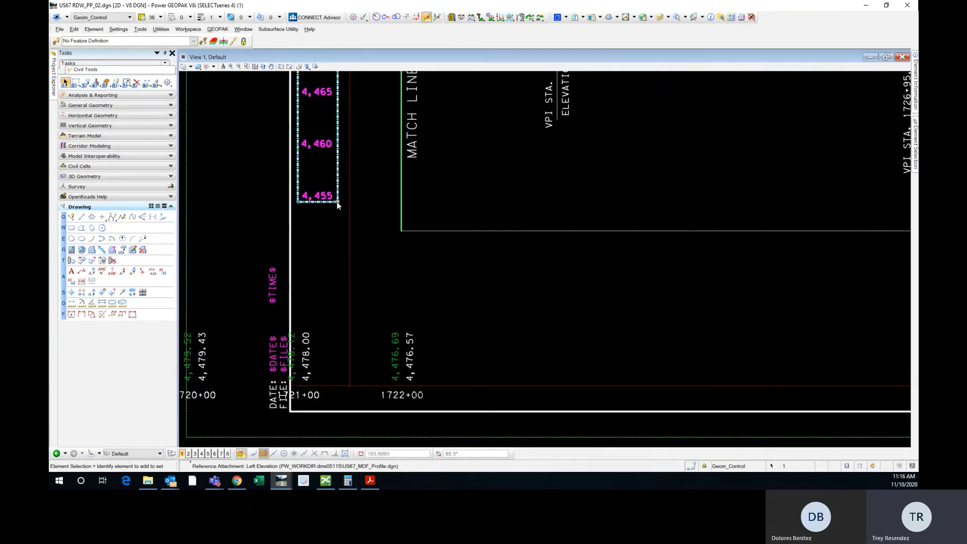
Extend the bottom edge of the Left Elevation clip boundary down to just above the profile grid's bottom border line.
left_click_drag(337, 201, 340, 382)
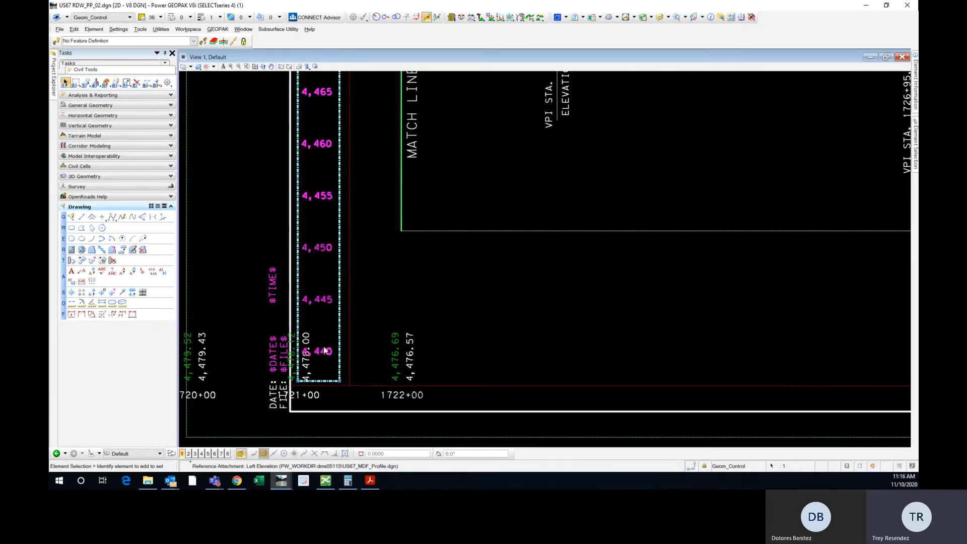
scroll(337, 379, "down", 5)
scroll(324, 193, "up", 5)
middle_click_drag(479, 342, 391, 273)
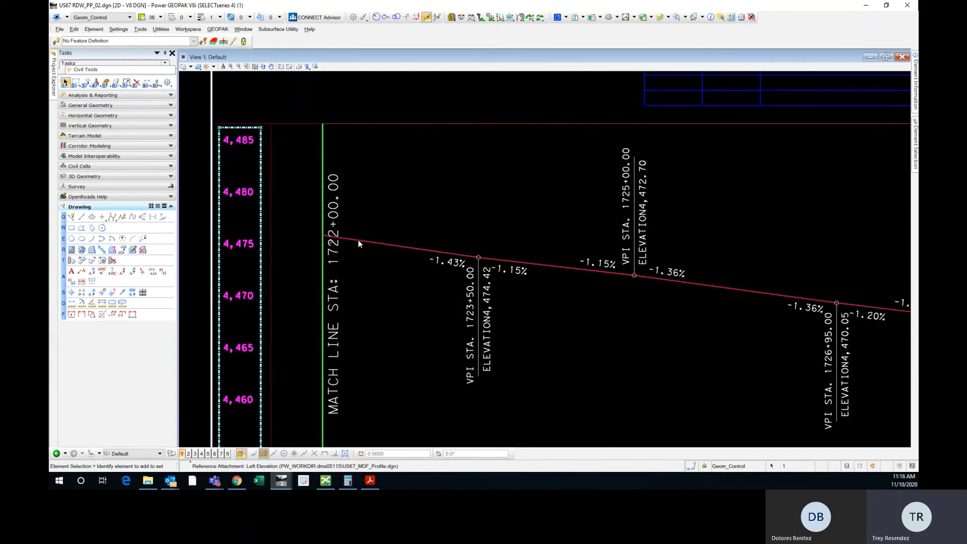
scroll(247, 191, "down", 5)
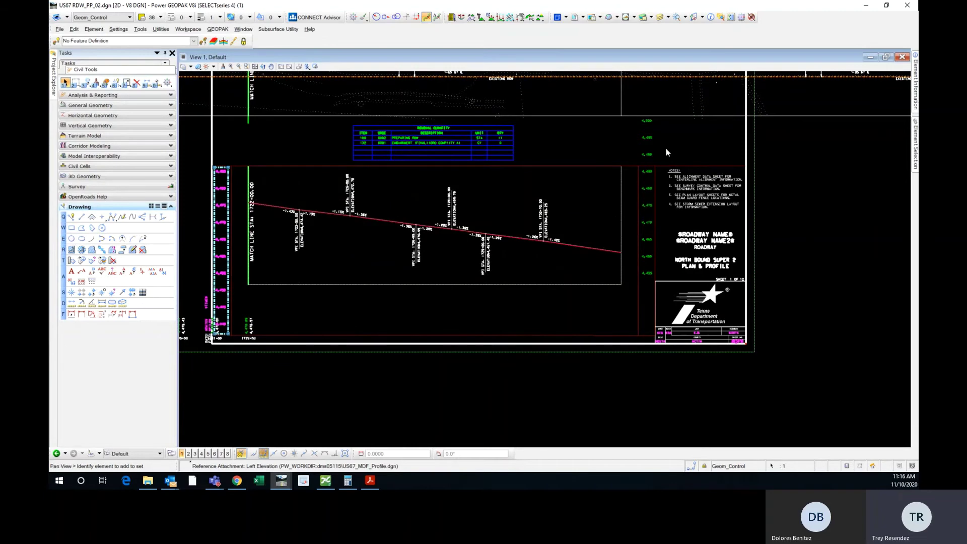
Lower the top edge of the Right Elevation reference's clip boundary to just below the profile grid's top border line.
middle_click_drag(666, 150, 504, 150)
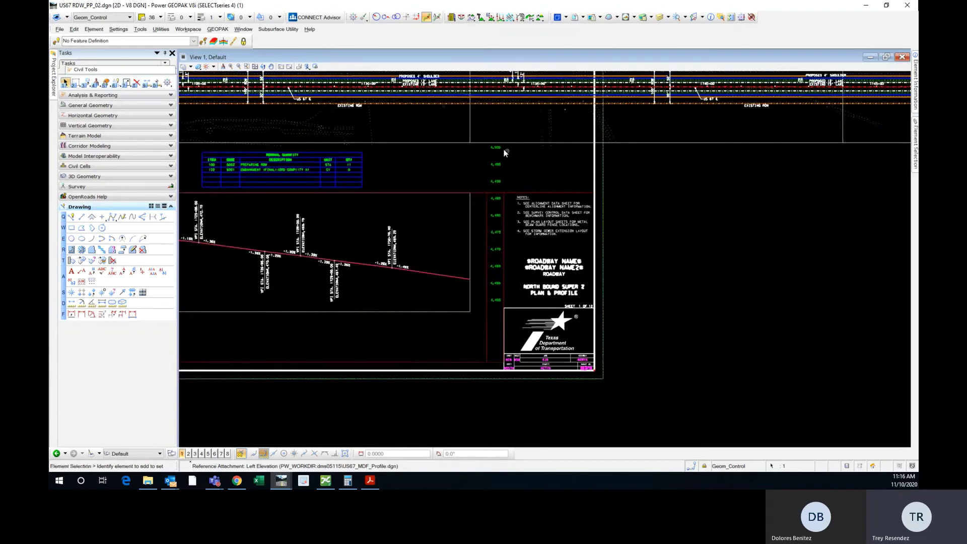
left_click(578, 18)
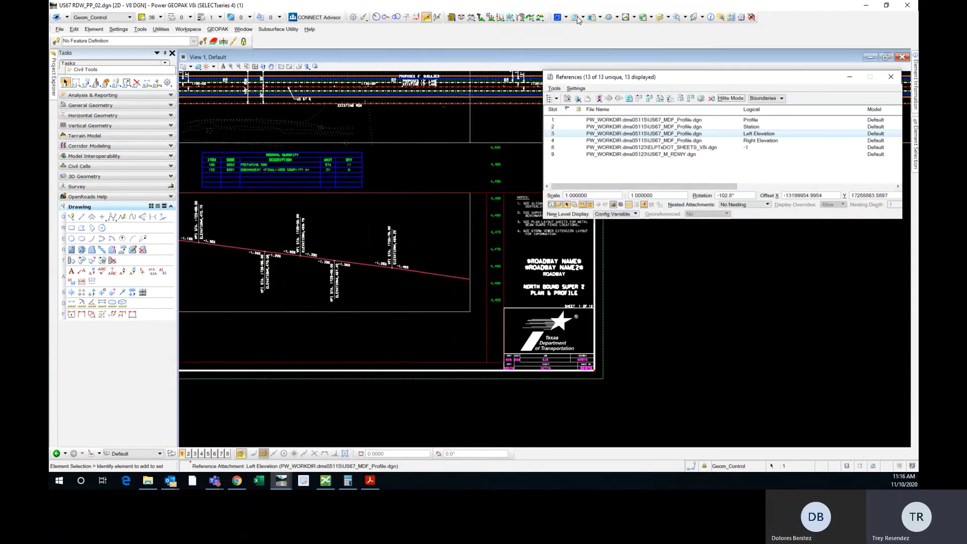
left_click(629, 140)
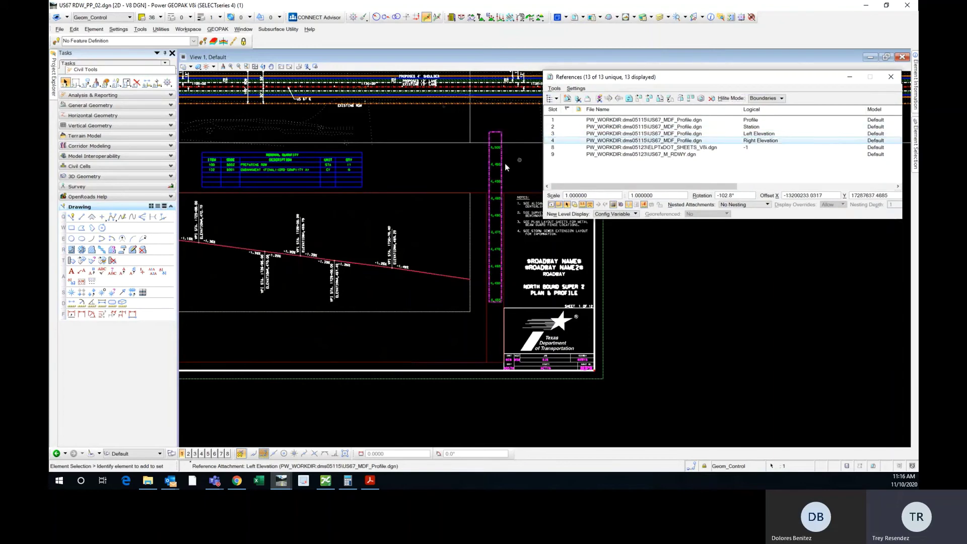
left_click(500, 150)
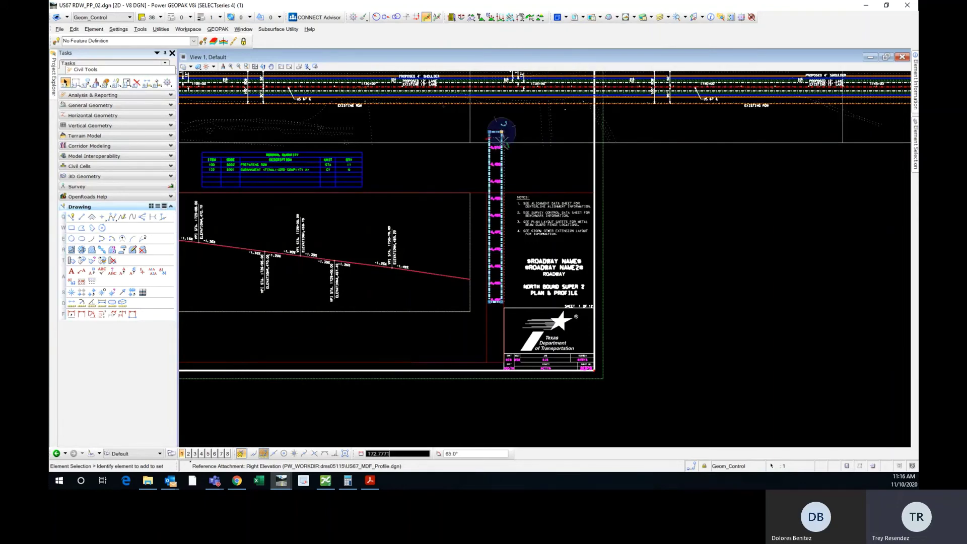
scroll(497, 183, "up", 8)
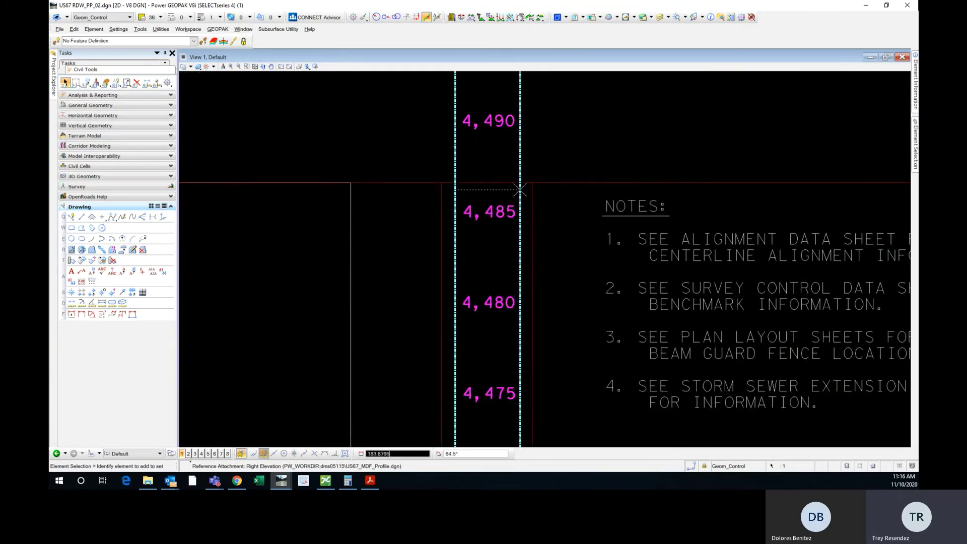
scroll(519, 186, "down", 6)
scroll(506, 277, "up", 6)
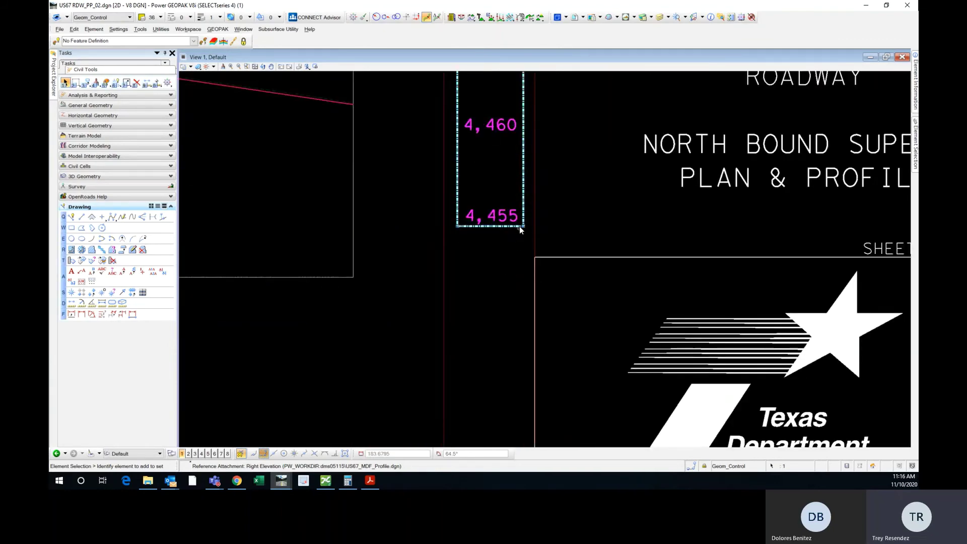
Extend the bottom edge of the Right Elevation clip boundary down to the profile grid's bottom border line.
scroll(520, 226, "down", 2)
left_click_drag(521, 227, 519, 404)
scroll(651, 298, "down", 7)
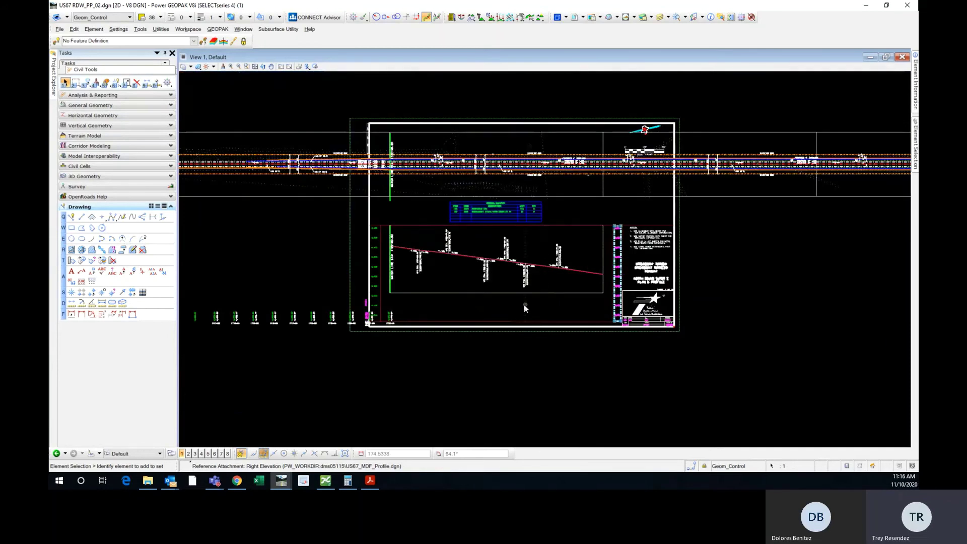
scroll(524, 308, "up", 3)
middle_click_drag(527, 384, 557, 337)
scroll(424, 311, "down", 3)
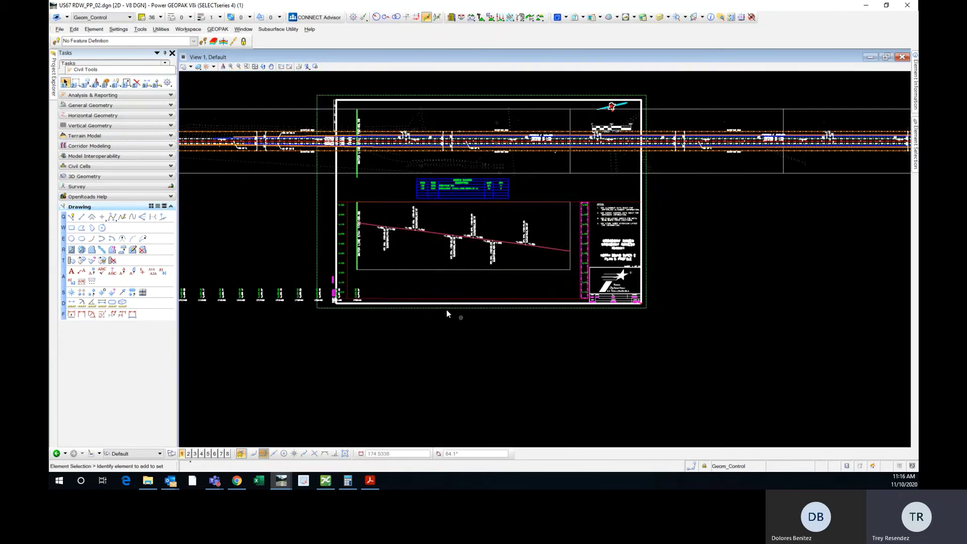
Stretch the upper-right corner of the Station reference's clip boundary horizontally about 1,117 units to the profile grid's right border line.
scroll(323, 317, "down", 3)
middle_click_drag(319, 324, 331, 295)
scroll(330, 296, "up", 3)
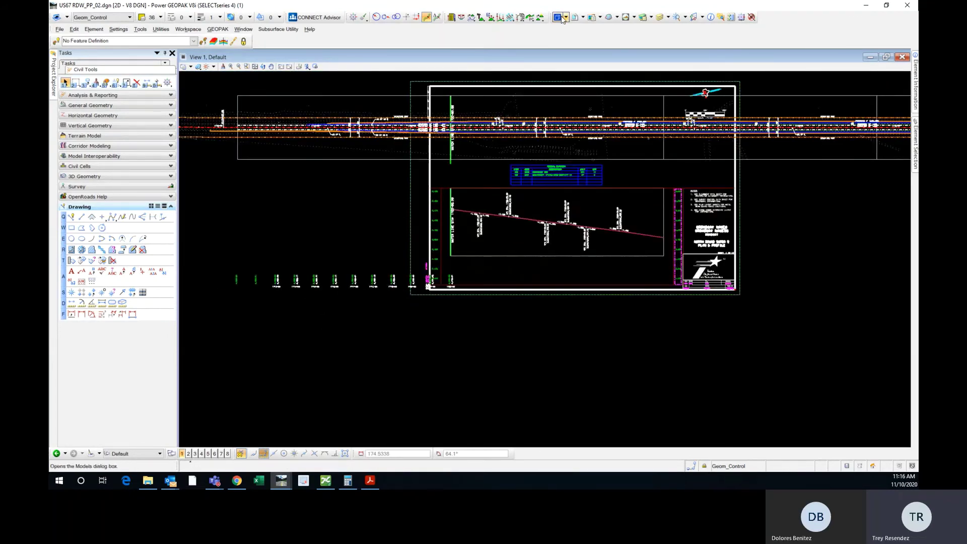
left_click(584, 18)
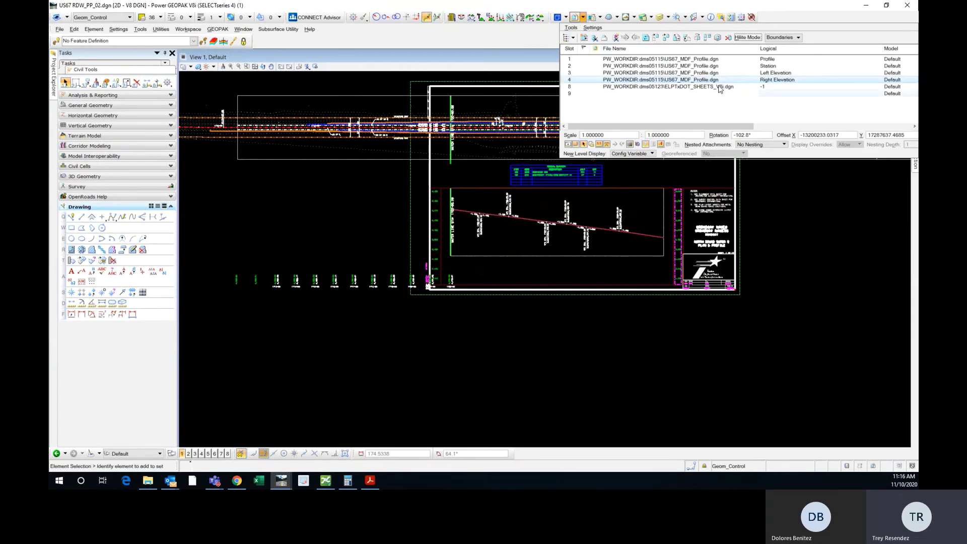
left_click(682, 66)
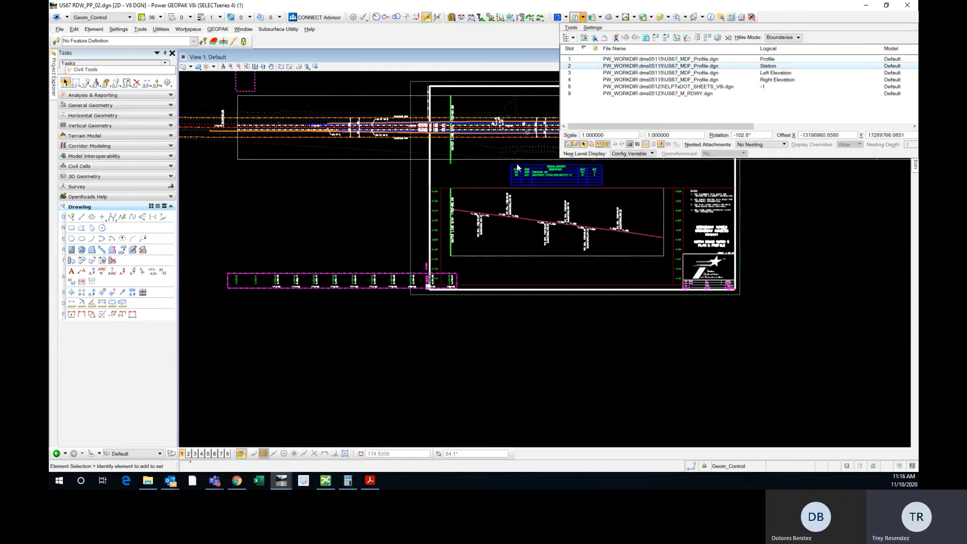
scroll(462, 285, "up", 5)
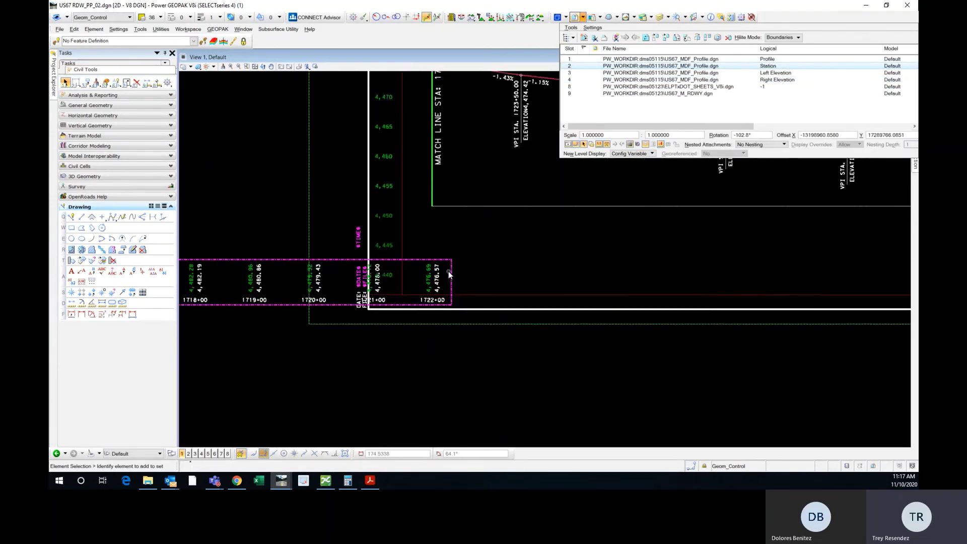
left_click(574, 18)
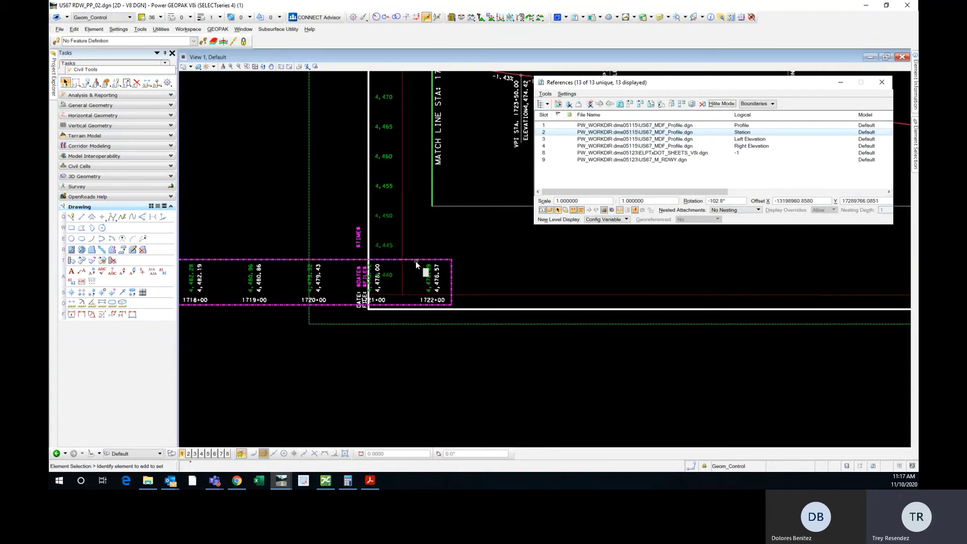
left_click(452, 278)
left_click(452, 259)
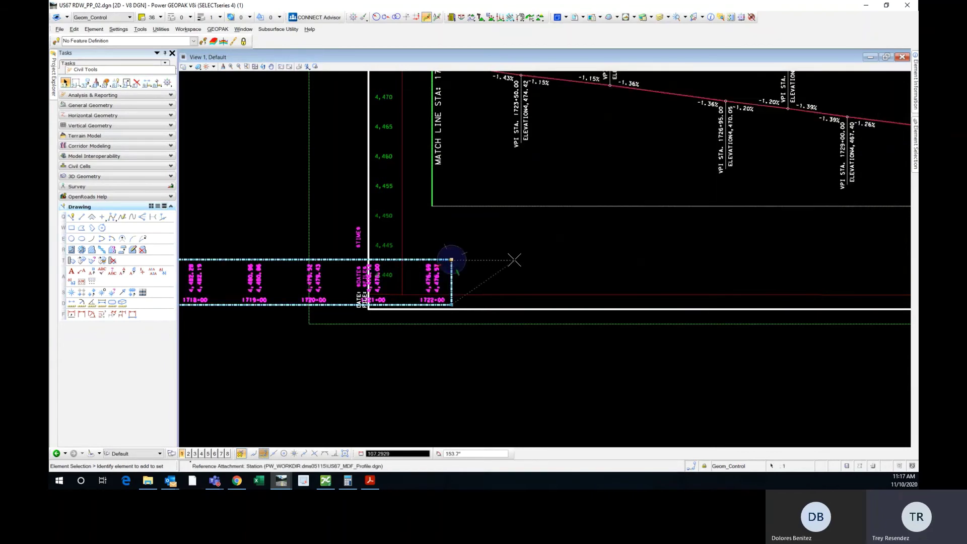
scroll(452, 260, "down", 5)
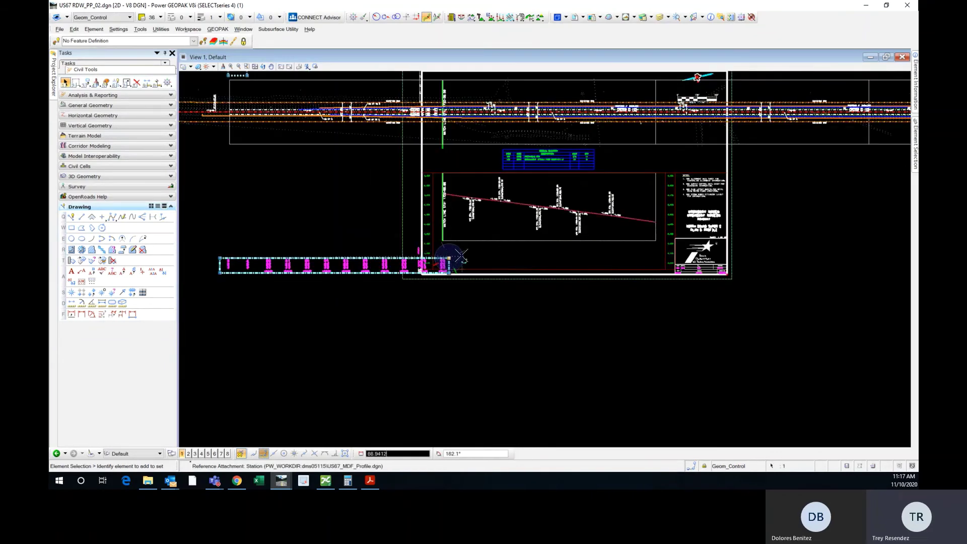
scroll(453, 261, "up", 5)
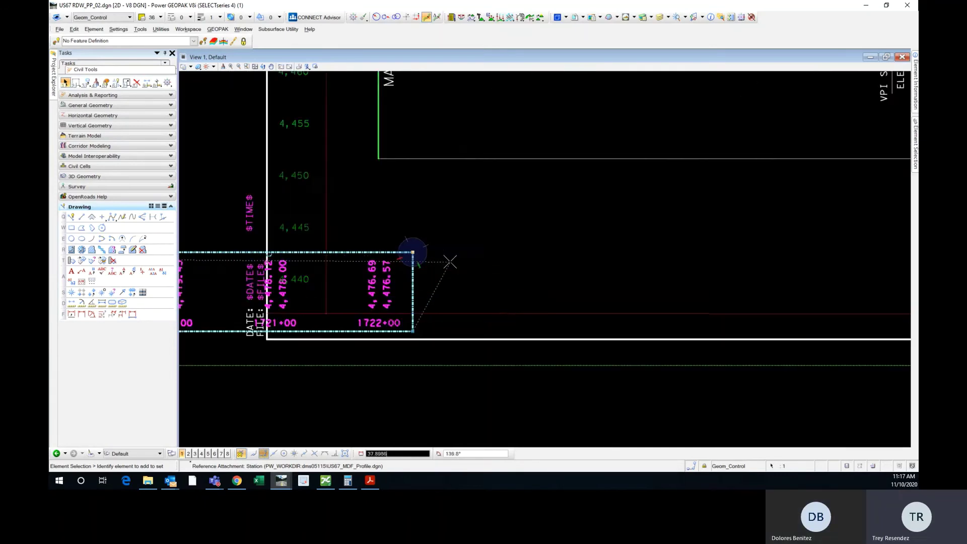
scroll(450, 262, "up", 2)
scroll(492, 240, "down", 3)
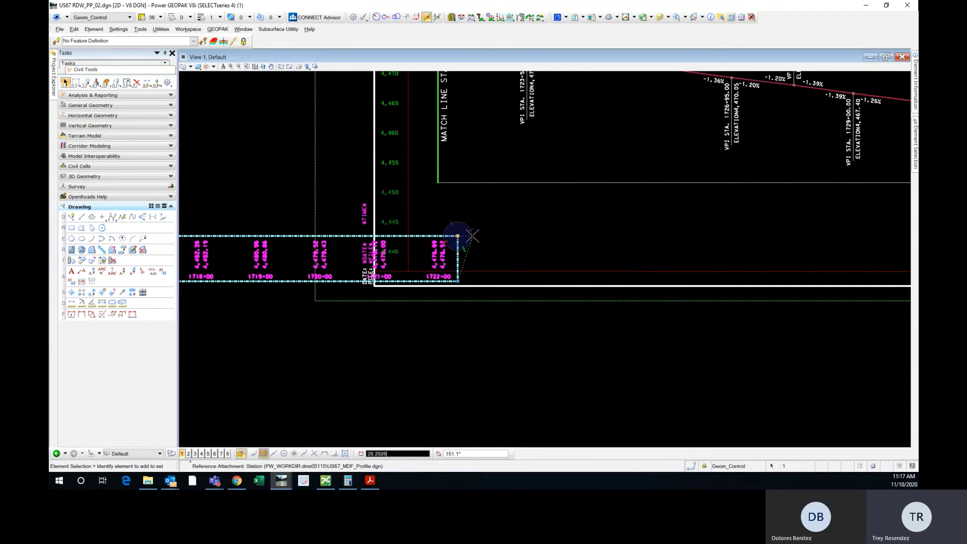
scroll(472, 236, "up", 1)
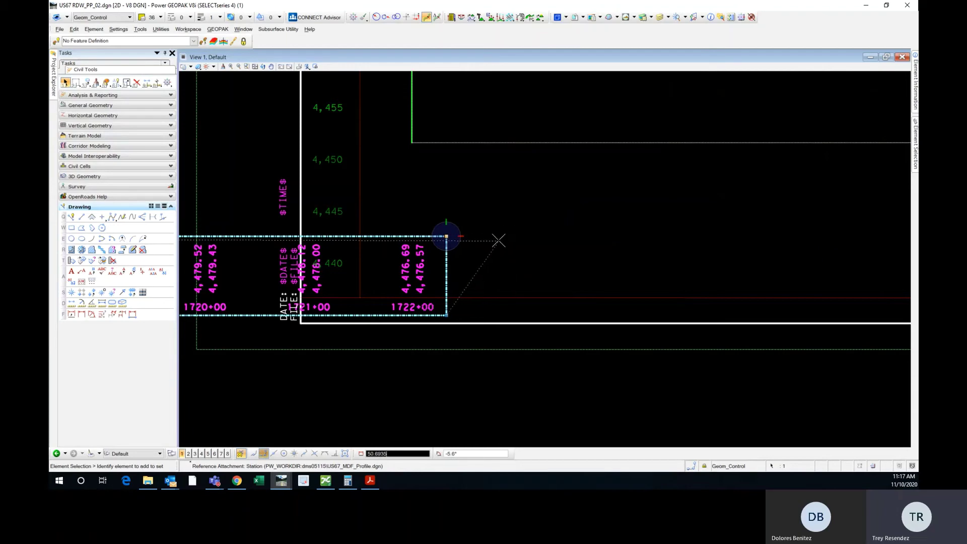
scroll(444, 251, "down", 4)
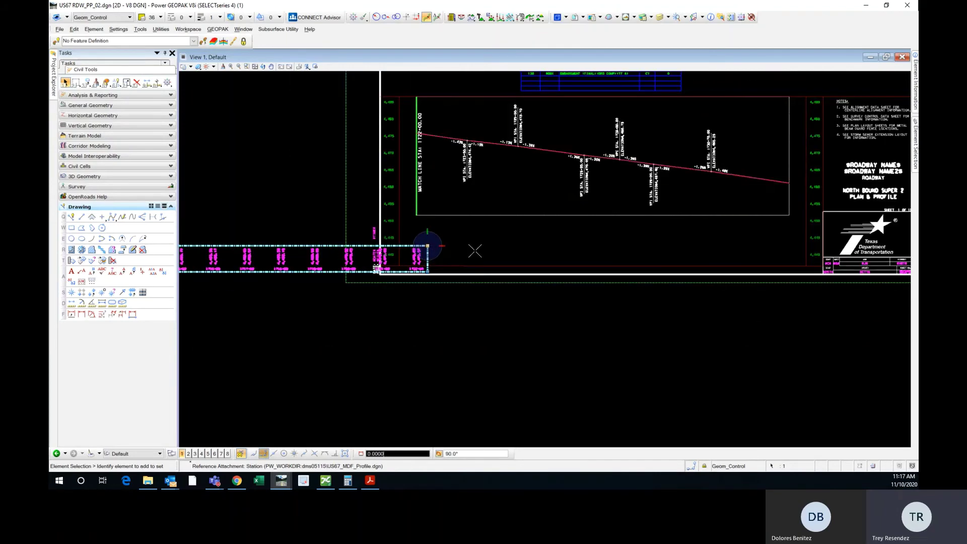
middle_click_drag(793, 252, 620, 260)
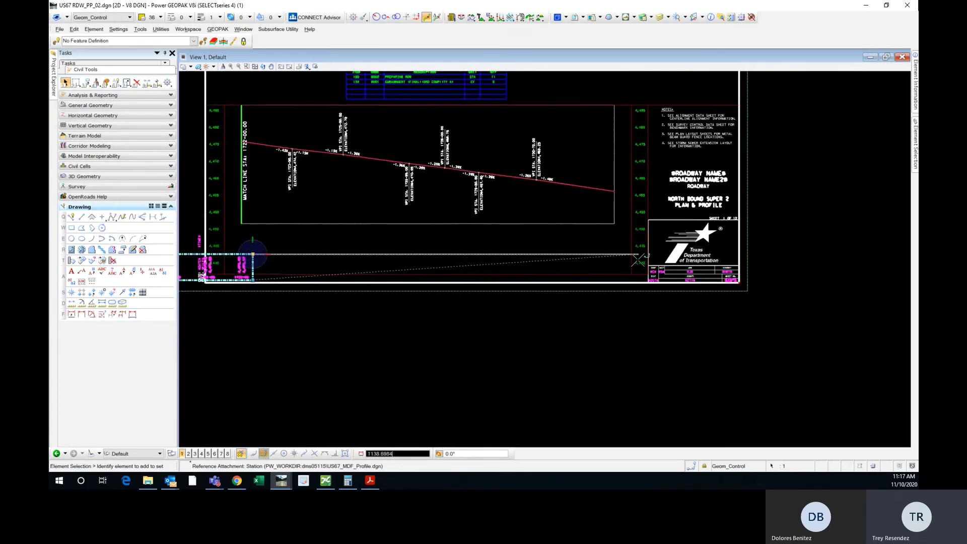
scroll(630, 259, "up", 5)
left_click(629, 258)
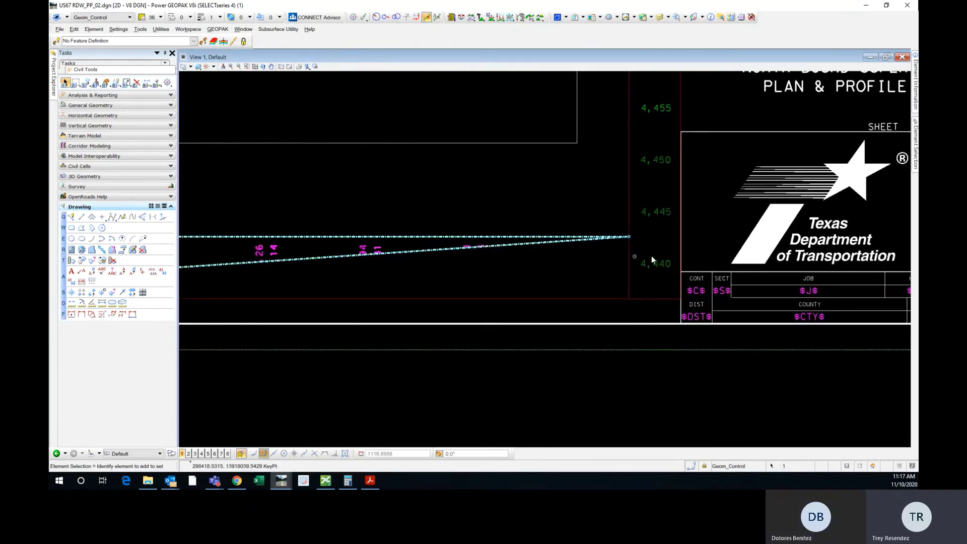
Stretch the lower-right corner of the Station reference's clip boundary horizontally about 1,117 units to the profile grid's right border line.
scroll(631, 258, "down", 6)
scroll(285, 274, "up", 2)
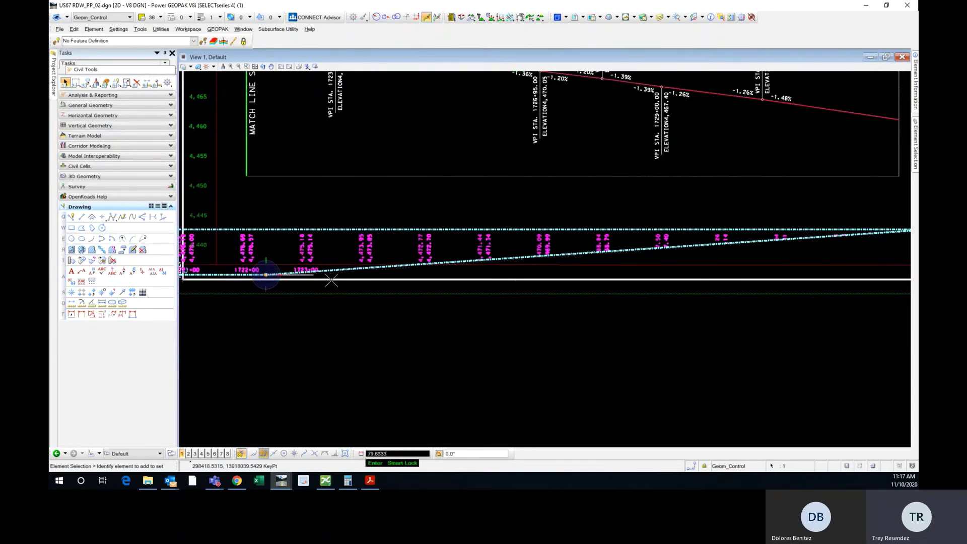
scroll(313, 278, "down", 2)
scroll(646, 265, "up", 2)
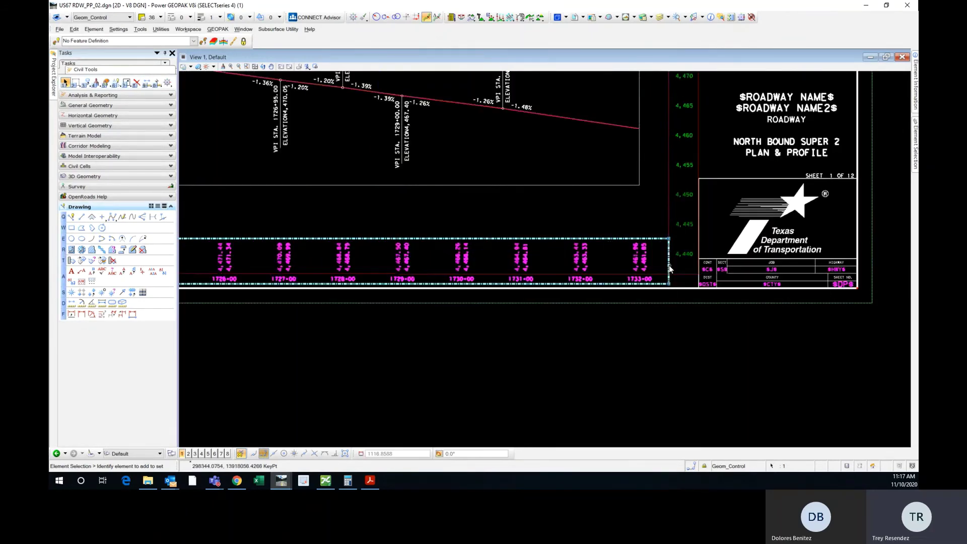
Stretch the upper-left corner of the Station clip boundary horizontally about 1,101 units to the profile grid's left border line.
scroll(651, 270, "down", 2)
mouse_move(409, 300)
middle_mouse_down()
mouse_move(519, 319)
mouse_move(604, 306)
middle_mouse_up()
scroll(605, 306, "down", 2)
scroll(350, 272, "up", 2)
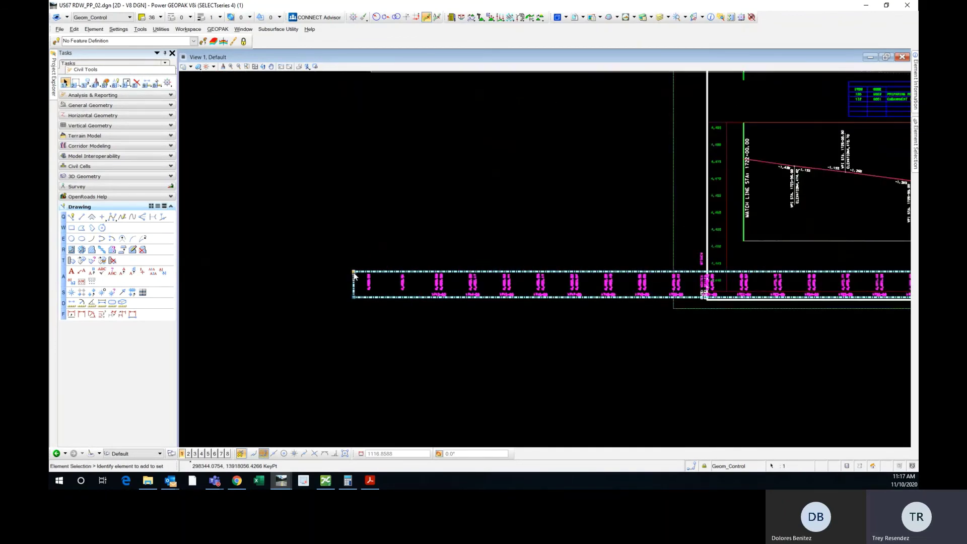
left_click(354, 272)
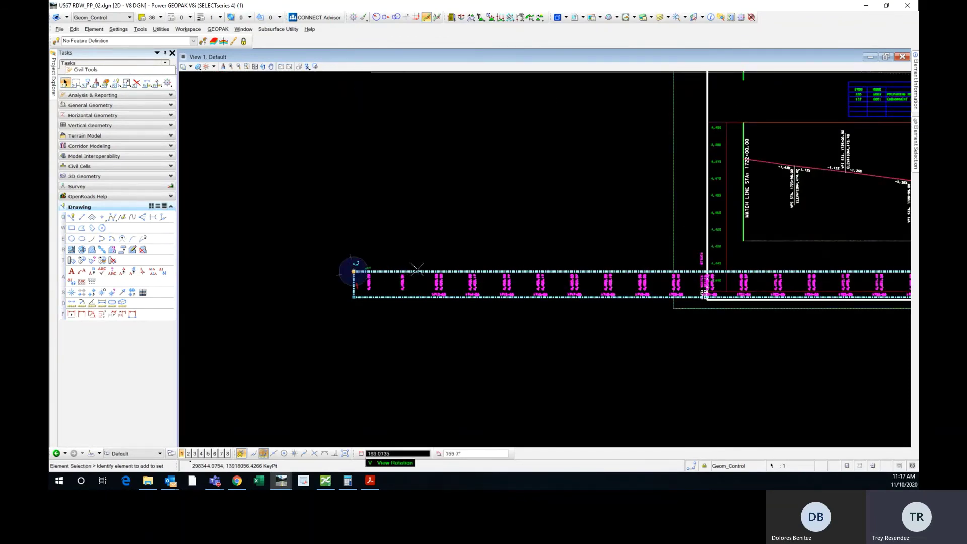
scroll(857, 275, "up", 3)
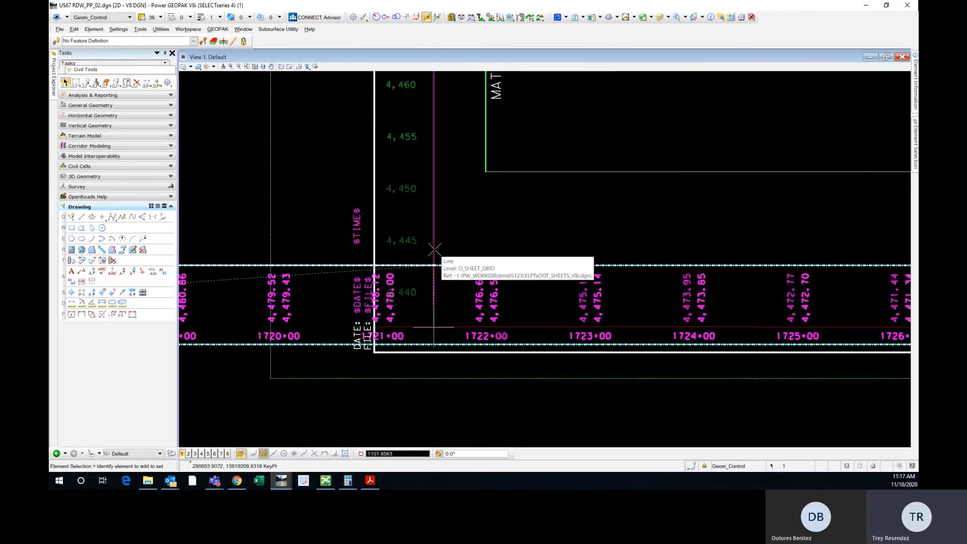
Stretch the lower-left corner of the Station clip boundary horizontally about 1,101 units to the profile grid's left border line.
scroll(508, 251, "down", 6)
middle_click_drag(252, 295, 309, 282)
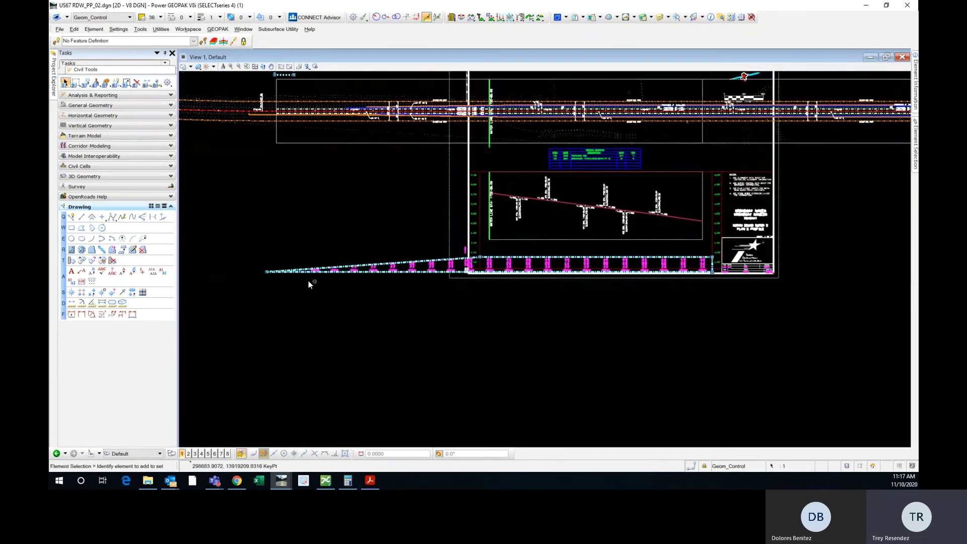
left_click(266, 273)
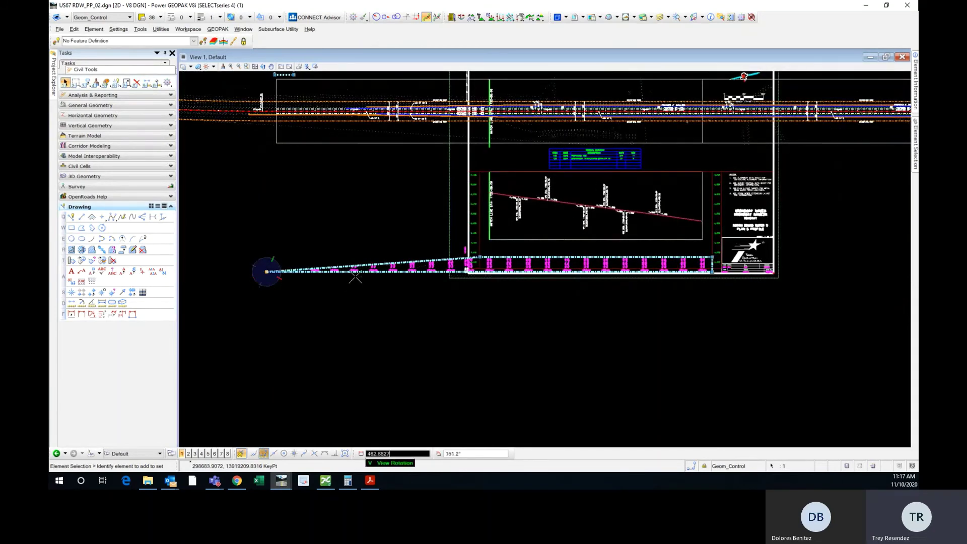
scroll(471, 262, "up", 4)
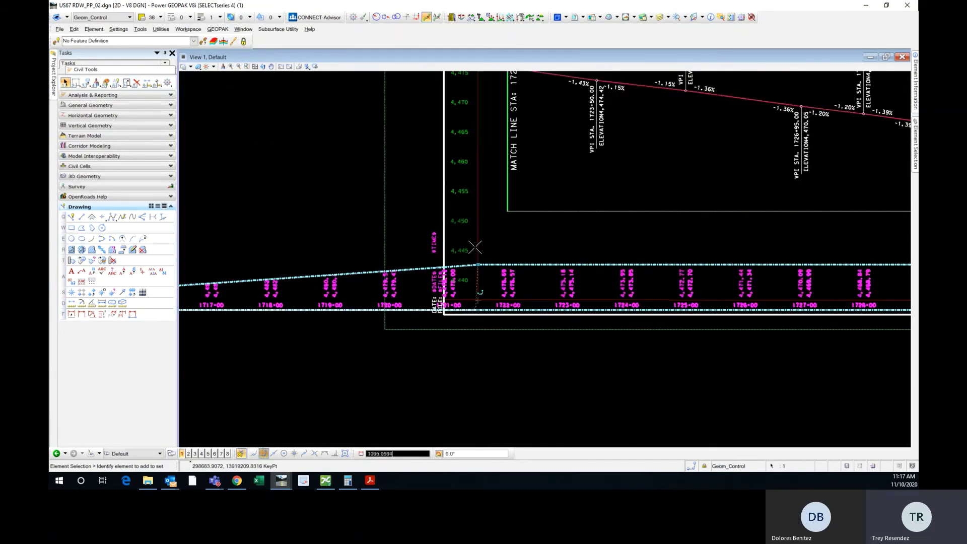
middle_click_drag(475, 247, 360, 227)
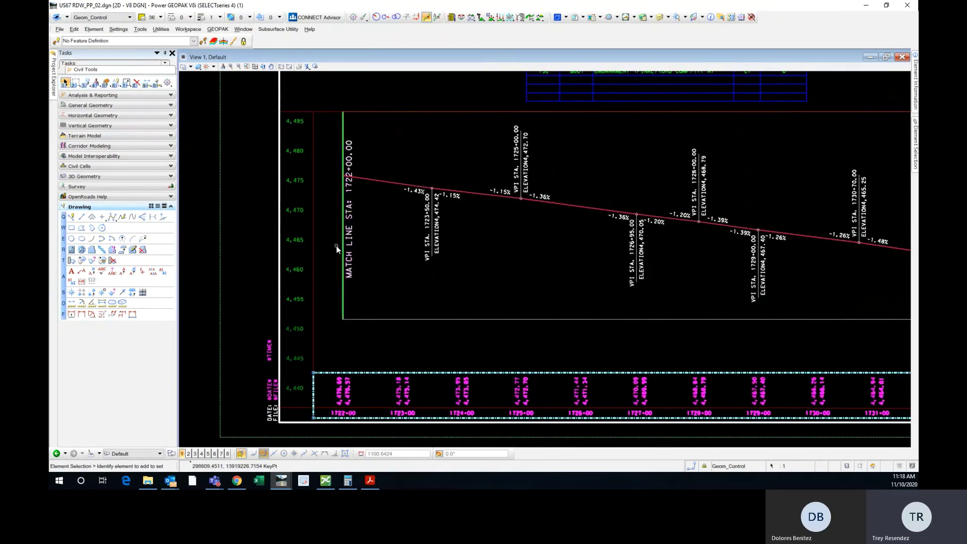
Clip the US67_M_RDWY.dgn reference to the plan clip shape that starts at match line station 1722+00.00.
scroll(259, 266, "down", 2)
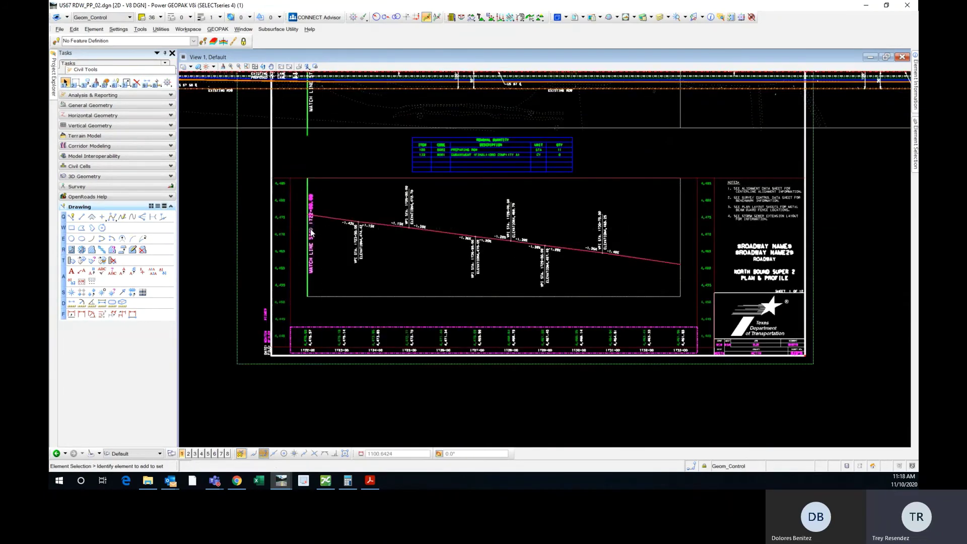
middle_click_drag(319, 191, 346, 315)
middle_click_drag(360, 89, 344, 68)
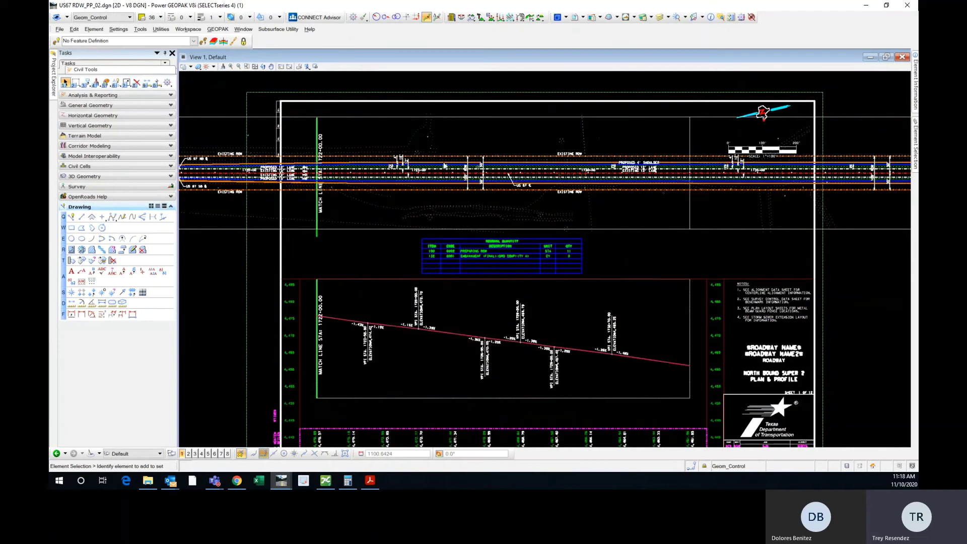
left_click(580, 20)
left_click(673, 93)
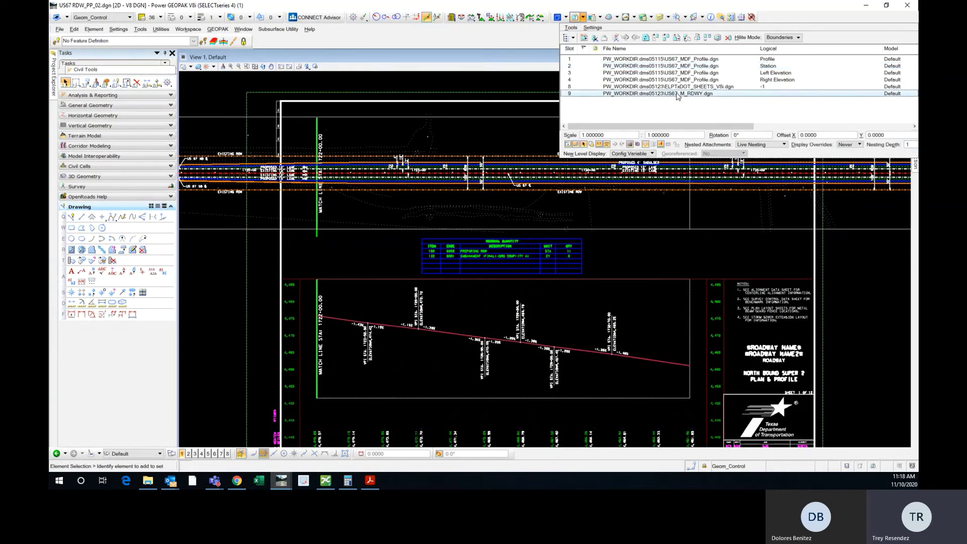
right_click(681, 94)
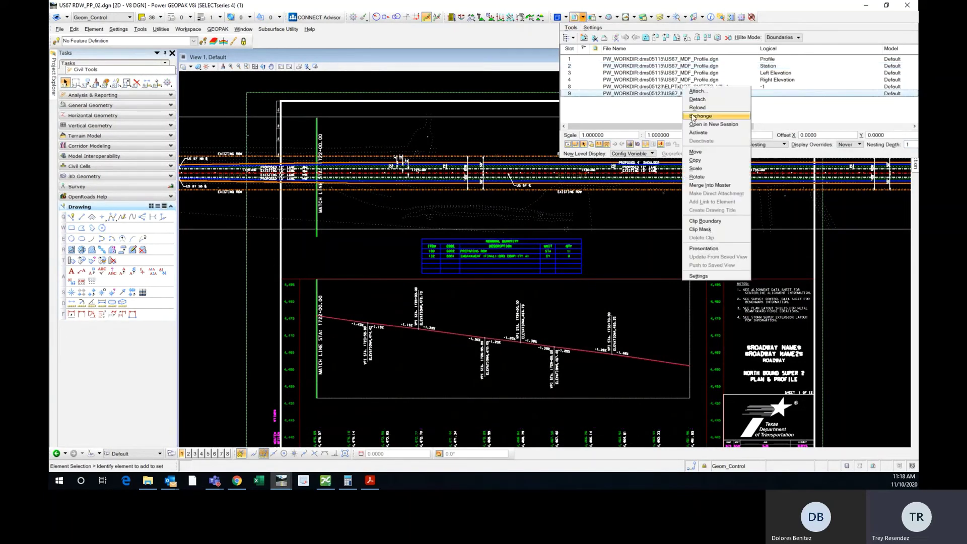
left_click(705, 221)
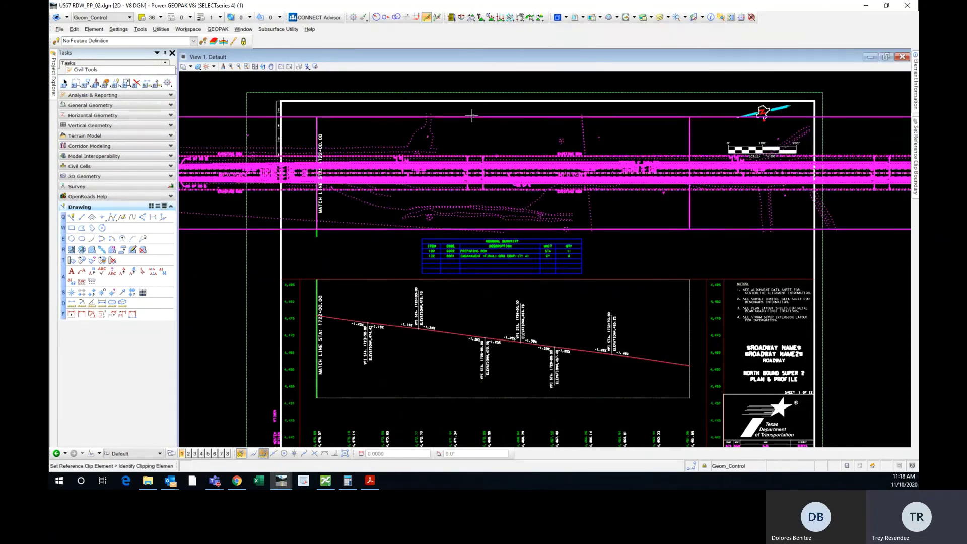
left_click(468, 117)
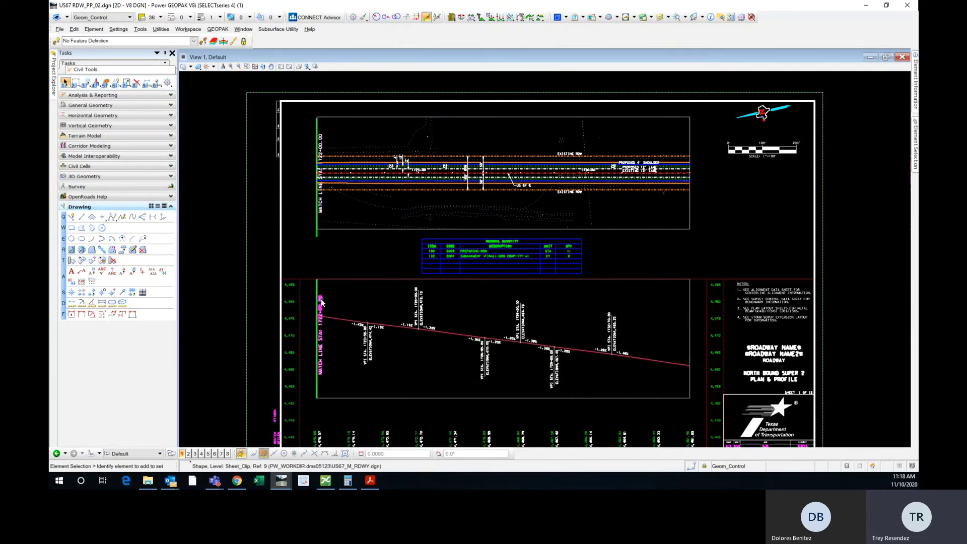
Try to mirror the plan and profile match line labels vertically about the match line without making a copy, and undo it.
scroll(314, 316, "up", 4)
scroll(323, 307, "down", 4)
scroll(325, 303, "up", 3)
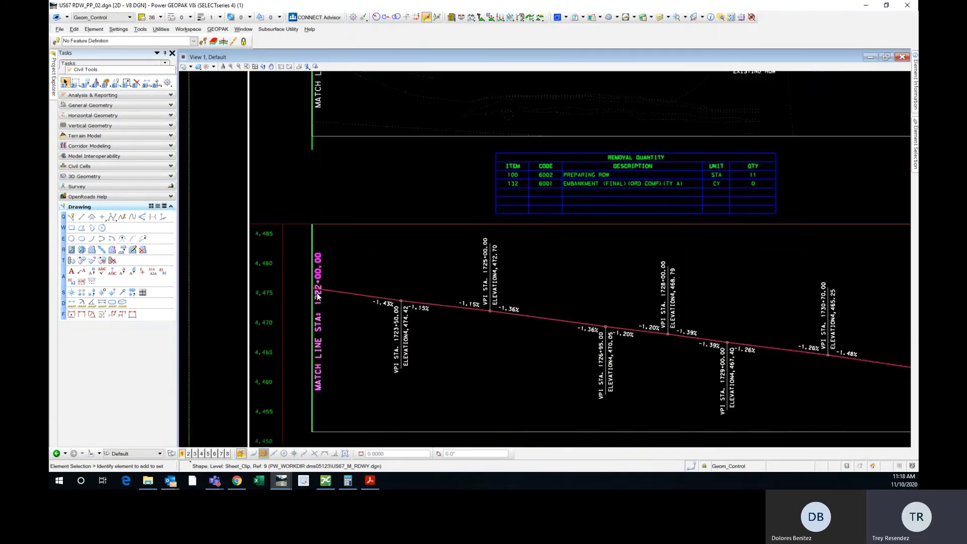
scroll(305, 327, "down", 4)
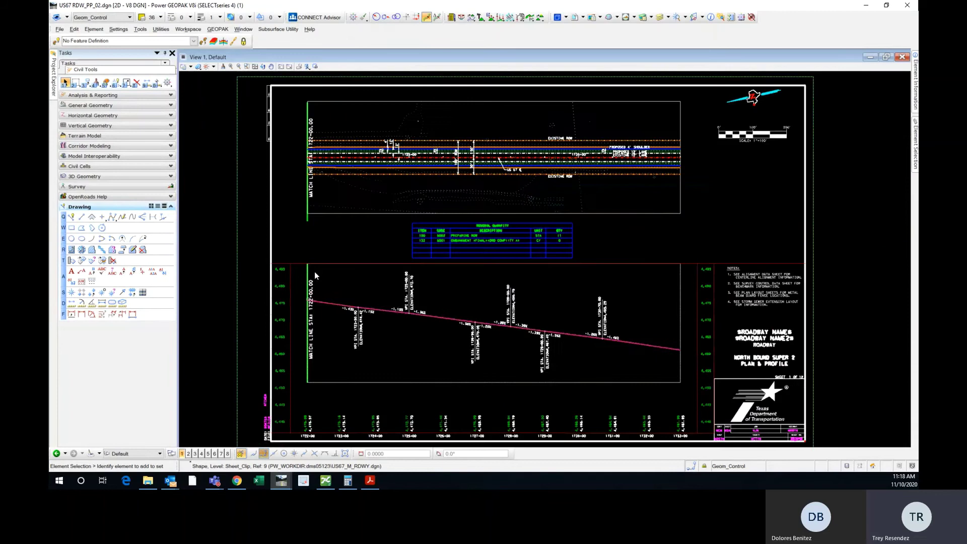
left_click(312, 123)
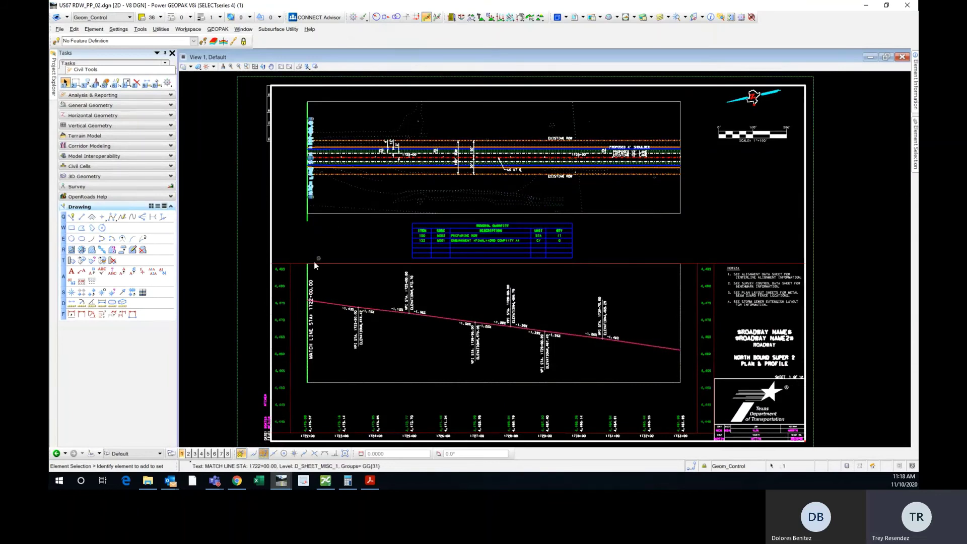
left_click(311, 318, "ctrl")
right_click(329, 235)
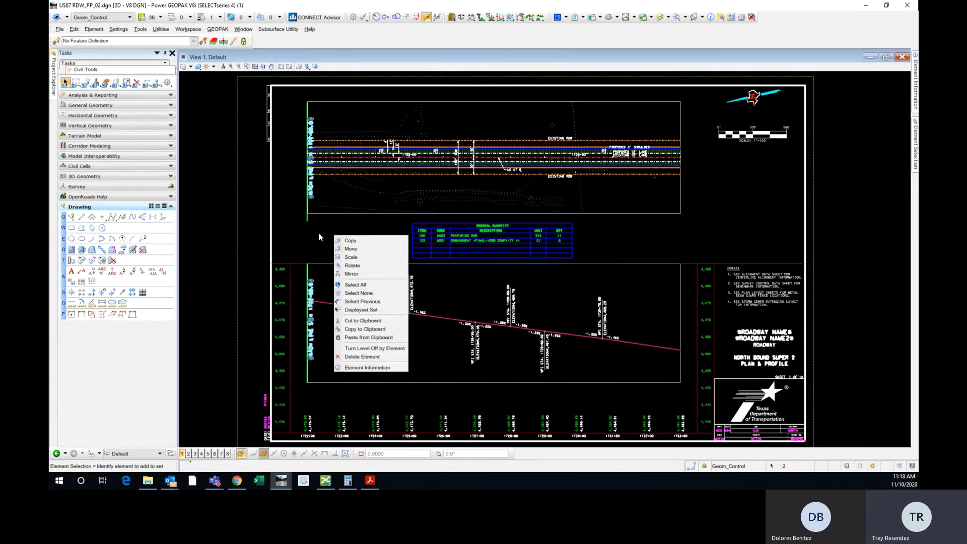
left_click(351, 273)
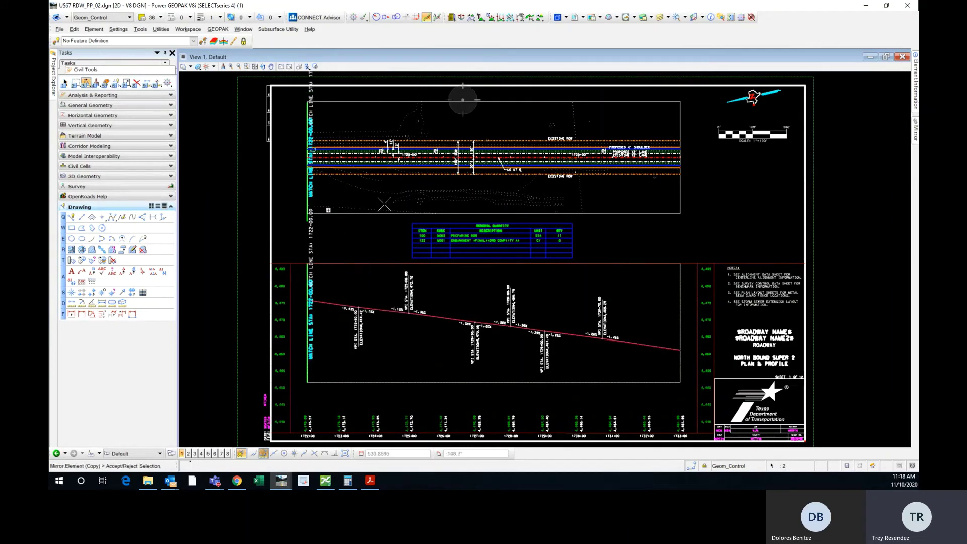
mouse_move(916, 128)
left_click(783, 63)
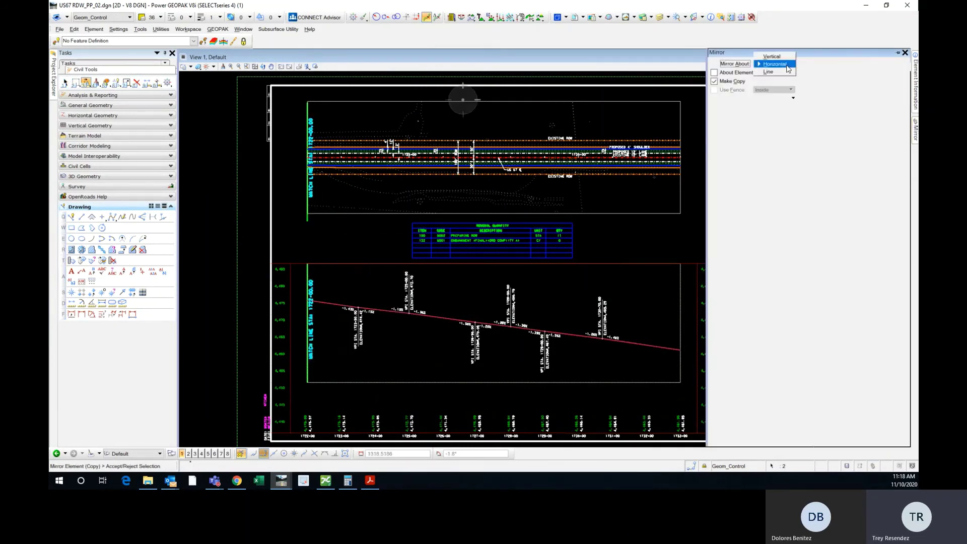
left_click(783, 59)
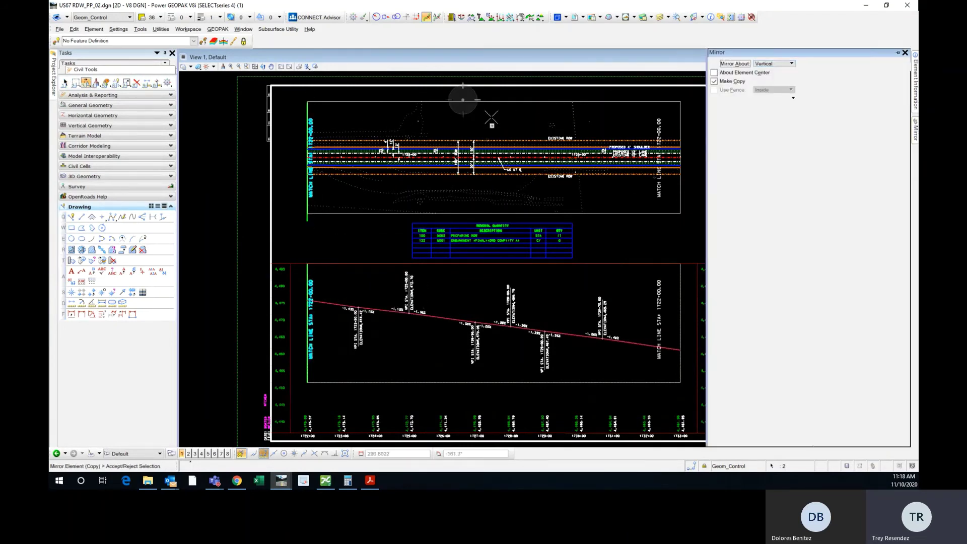
mouse_move(916, 128)
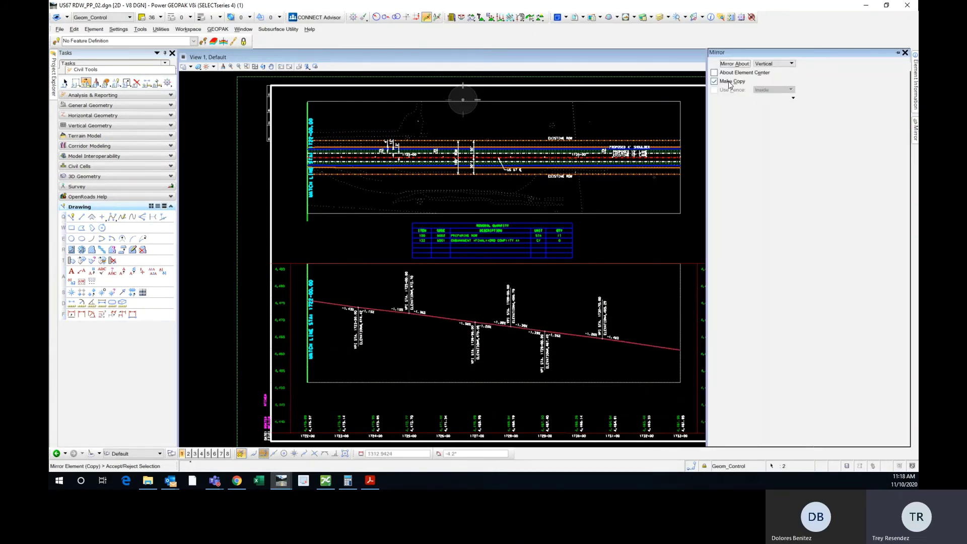
scroll(307, 118, "up", 3)
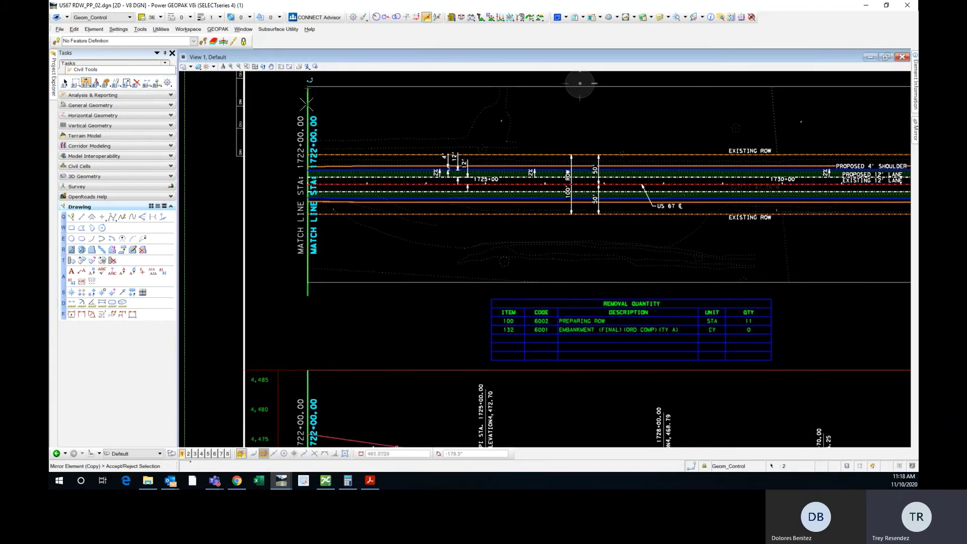
middle_click(307, 105)
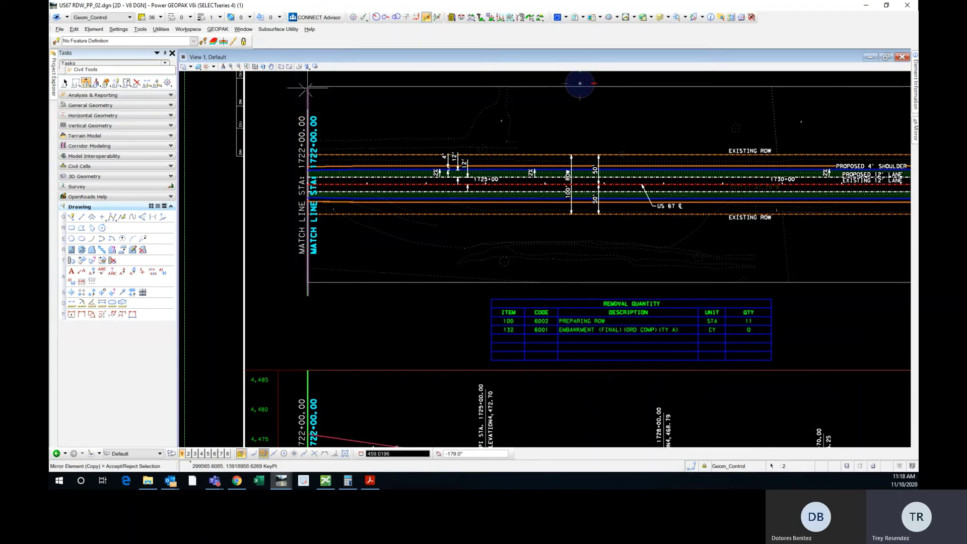
scroll(338, 109, "down", 3)
key("Escape")
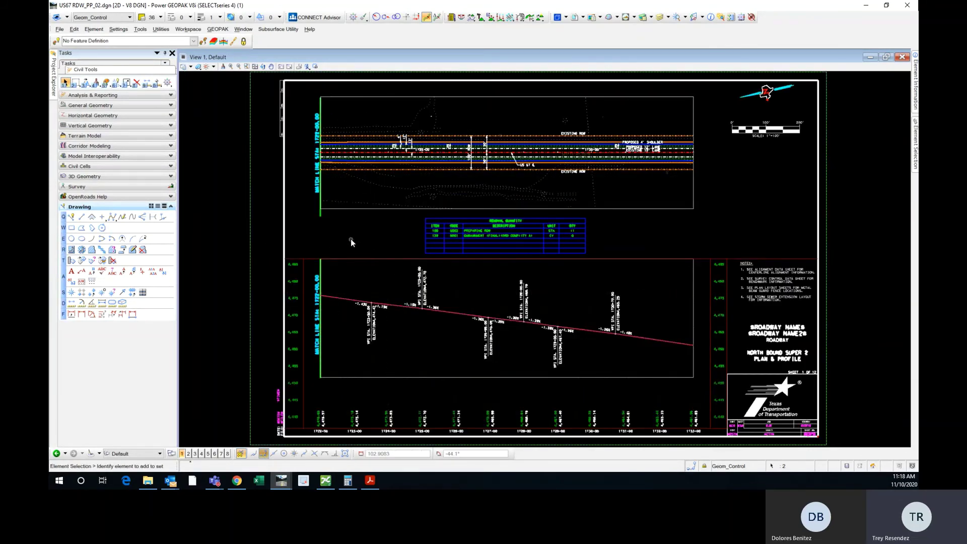
key("ctrl+z")
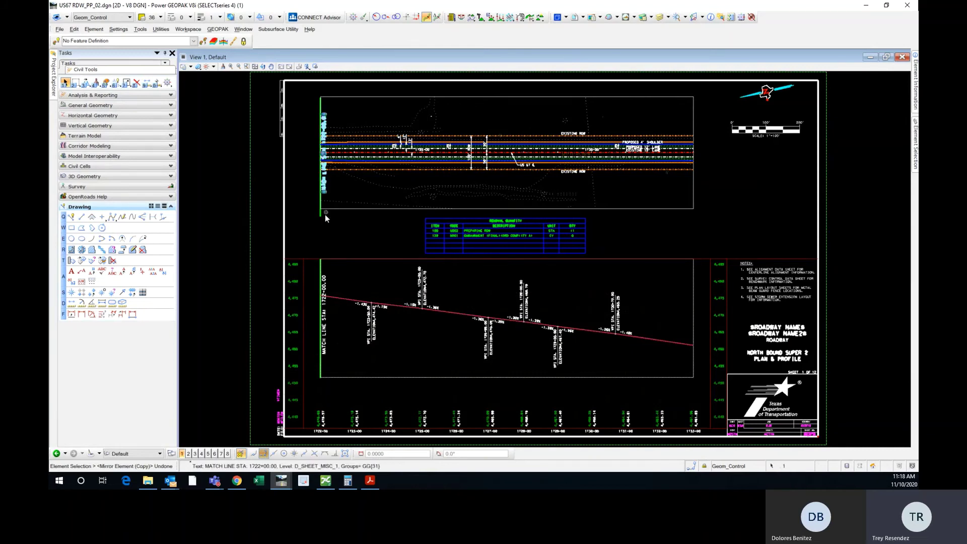
Copy both match lines and their station labels 1100 units horizontally to the right end of the plan and profile clip shapes.
left_click(319, 217, "ctrl")
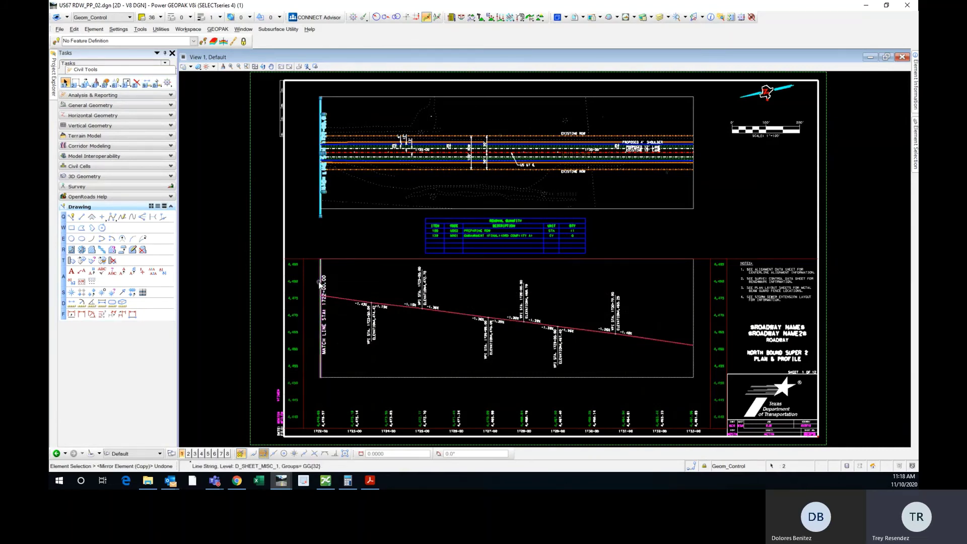
left_click(324, 287, "ctrl")
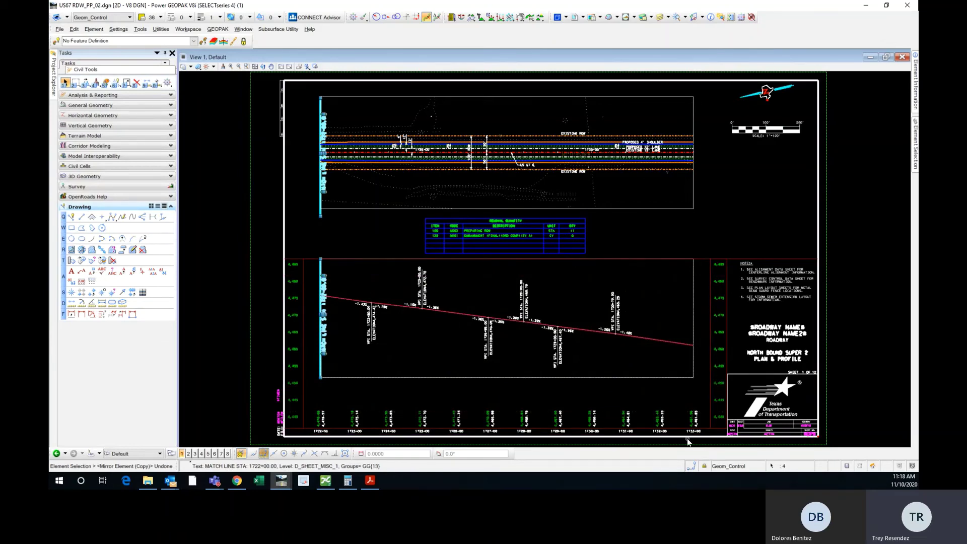
scroll(712, 420, "up", 5)
scroll(683, 412, "down", 5)
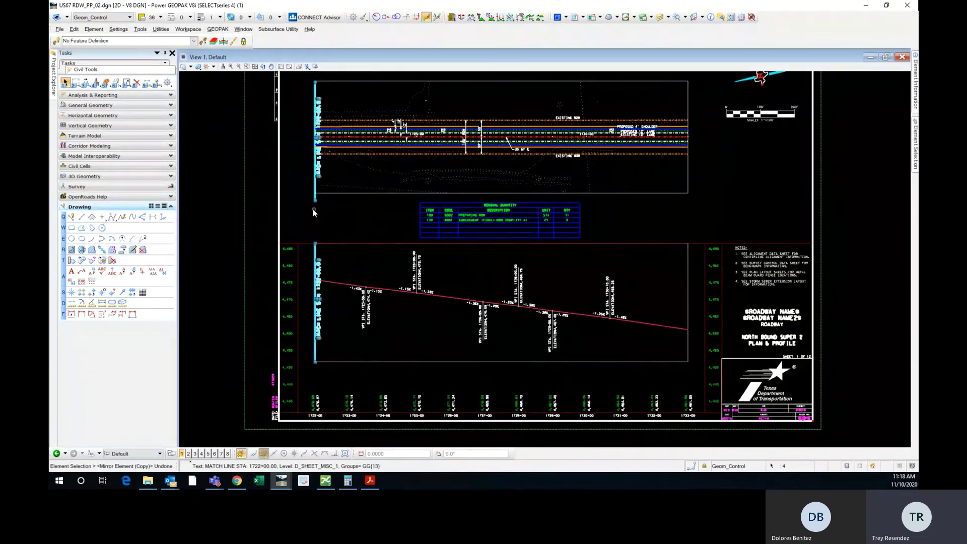
right_click(305, 223)
left_click(326, 229)
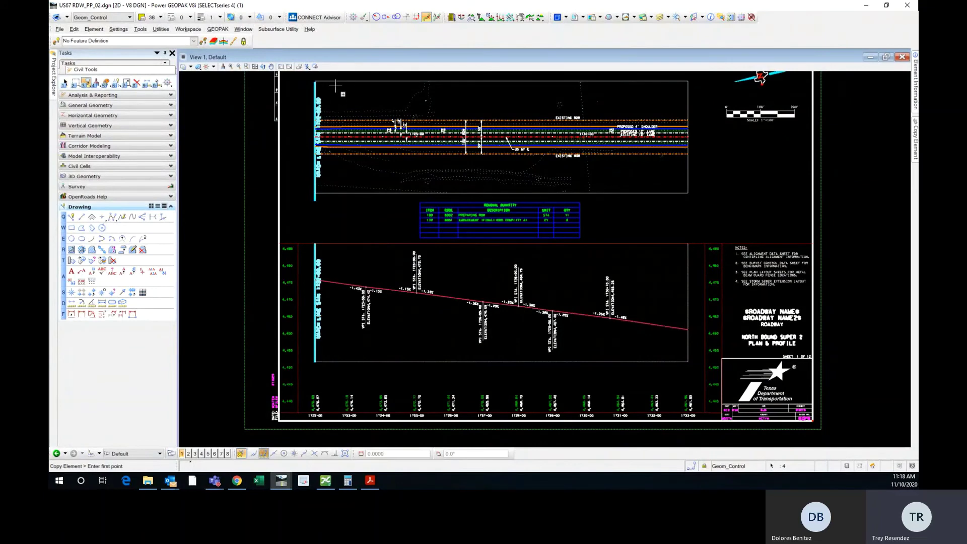
left_click(316, 82)
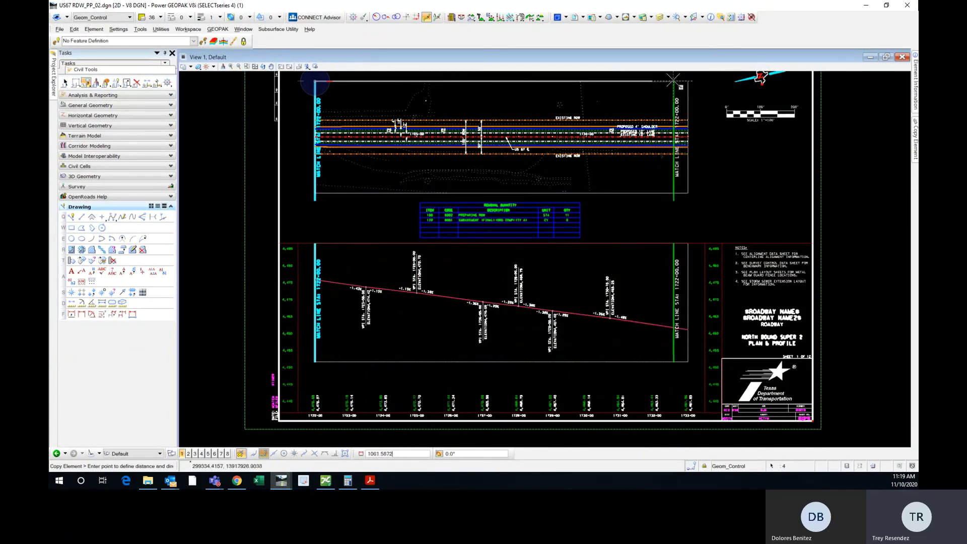
left_click(688, 82)
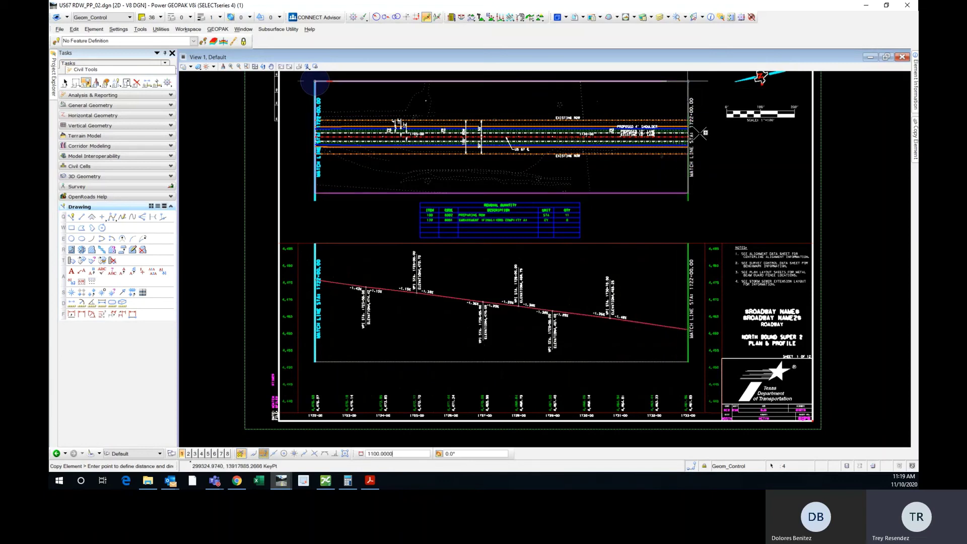
right_click(718, 177)
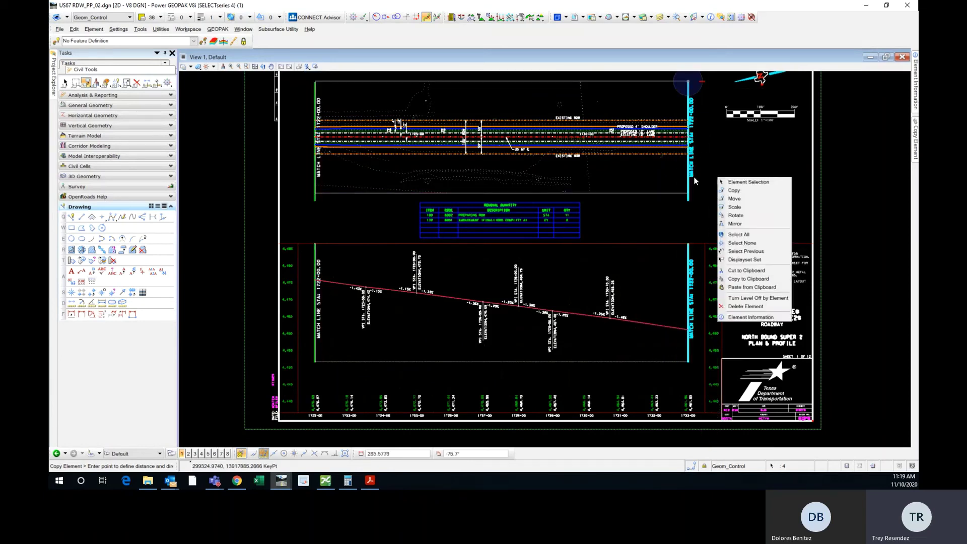
key("Escape")
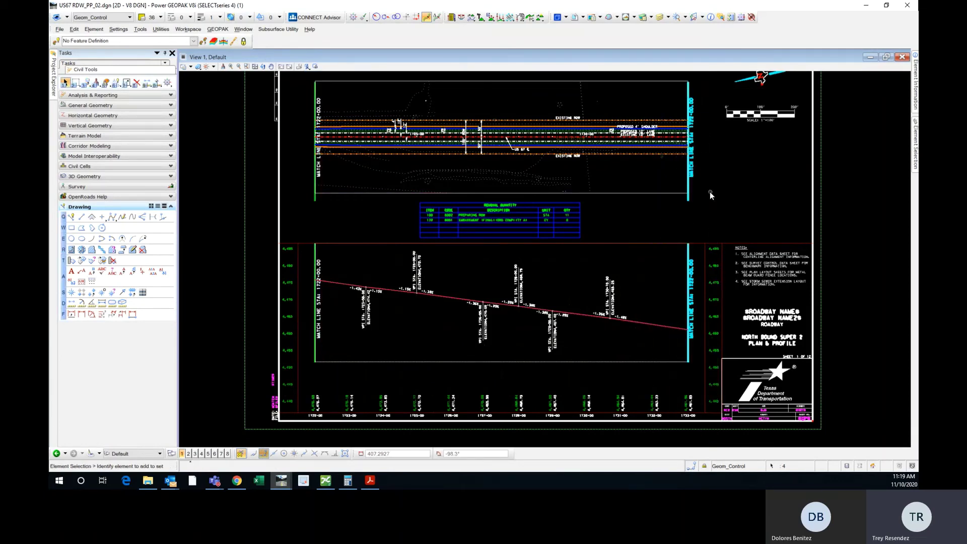
Mirror the plan and profile match line labels at station 1722+00.00 to the outer side of the left match lines.
middle_click_drag(671, 114, 642, 129)
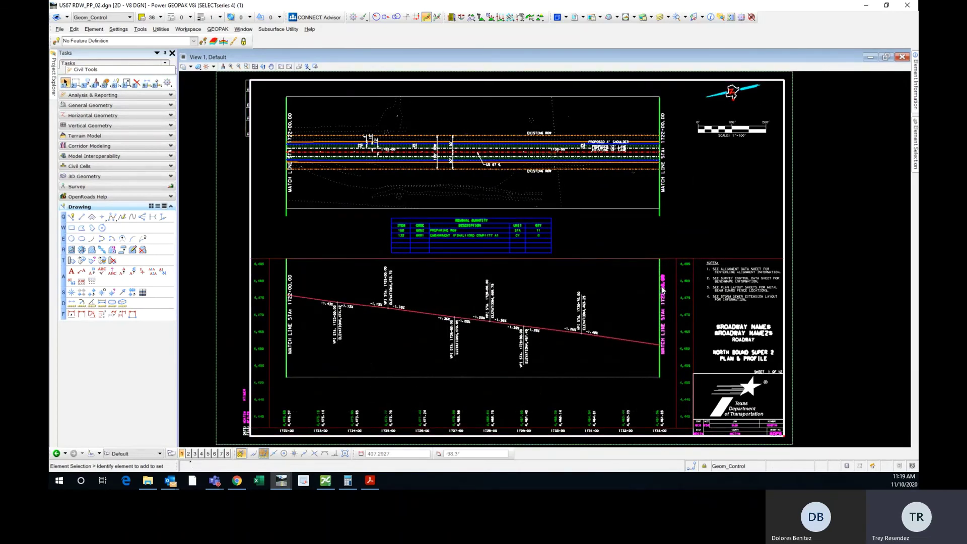
left_click(291, 121)
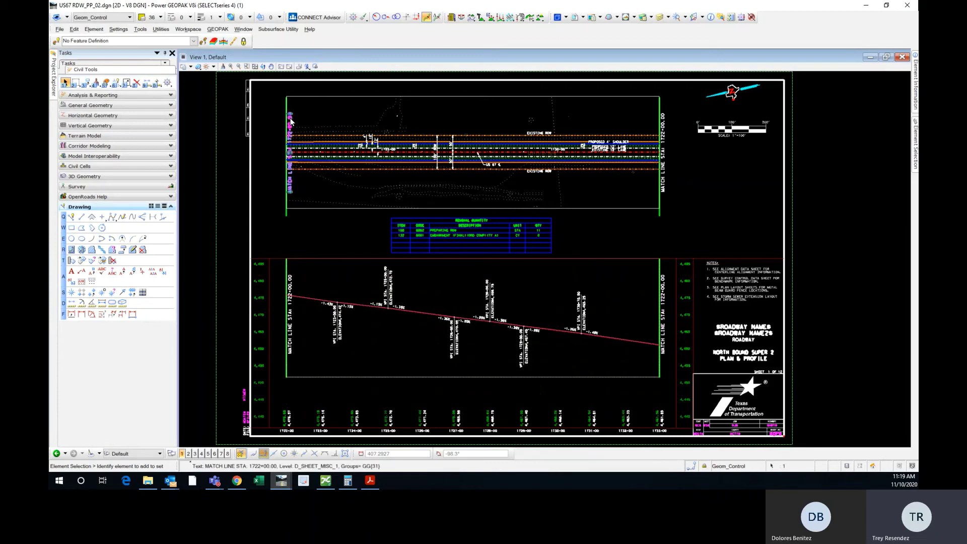
right_click(305, 230)
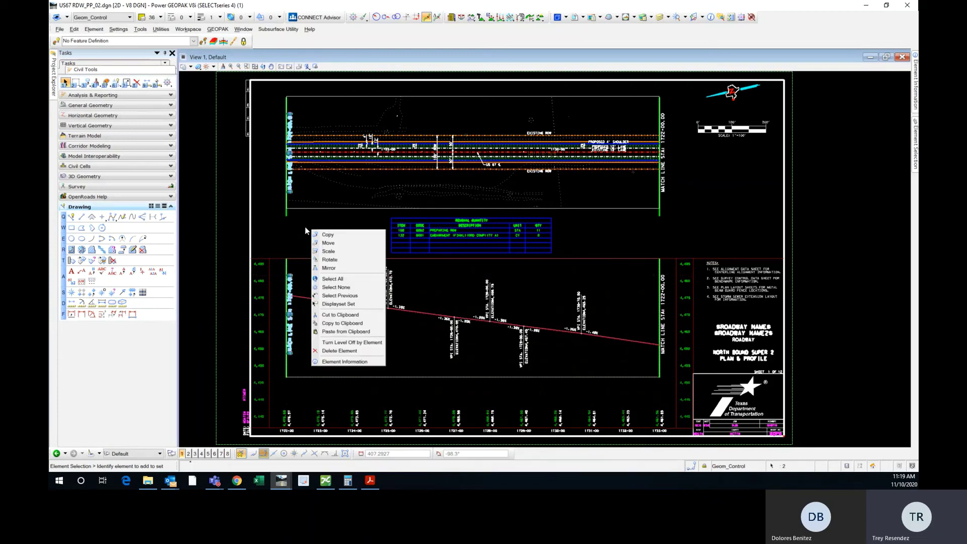
left_click(352, 268)
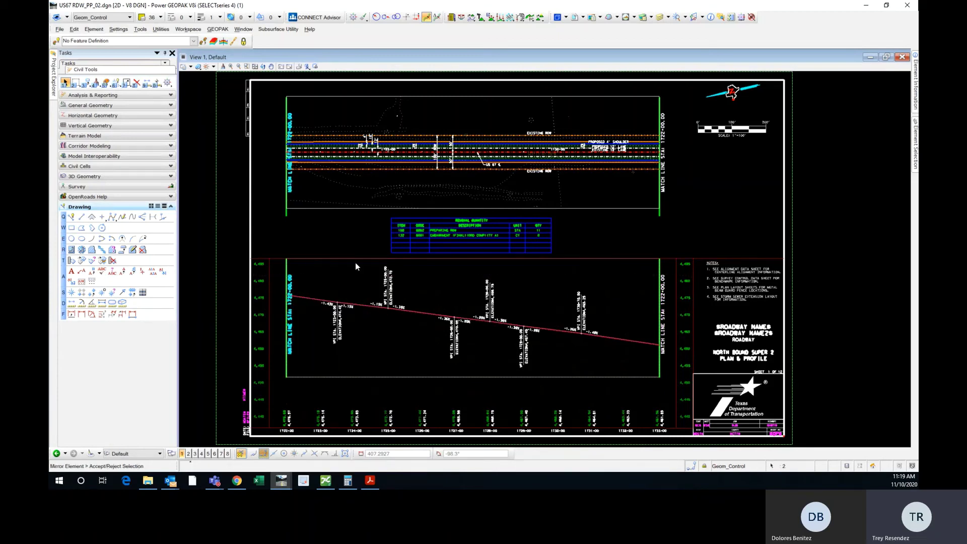
left_click(280, 117)
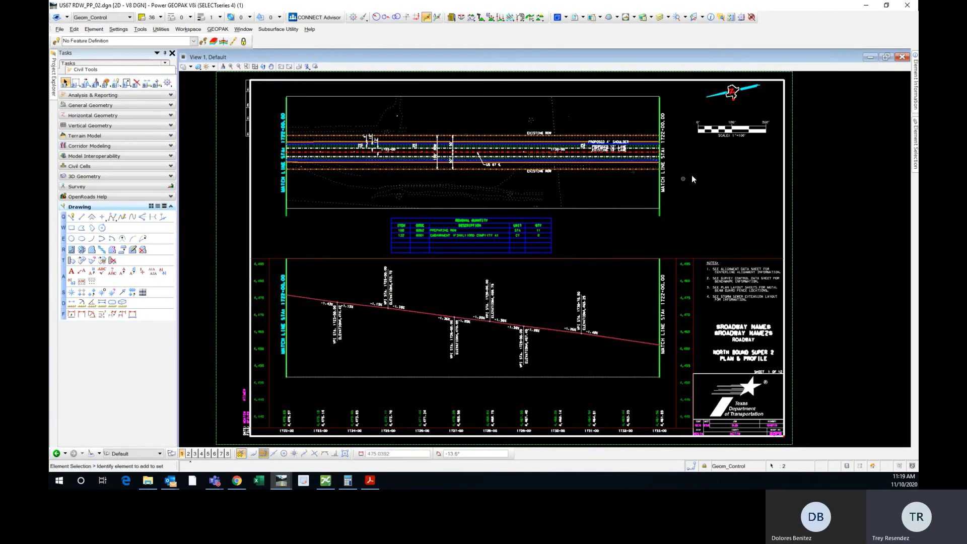
Change the plan view's right match line label to MATCH LINE STA: 1733+00.00.
double_click(662, 187)
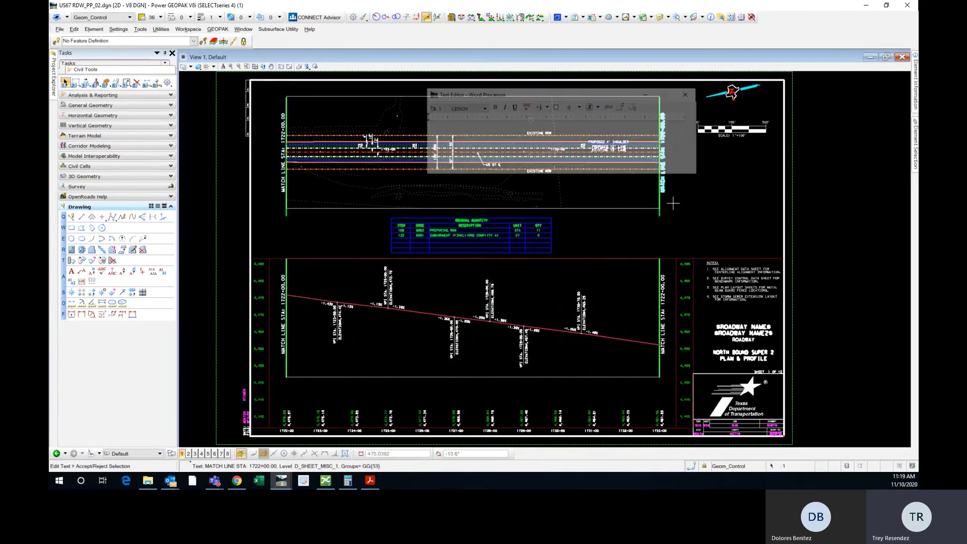
left_click(606, 130)
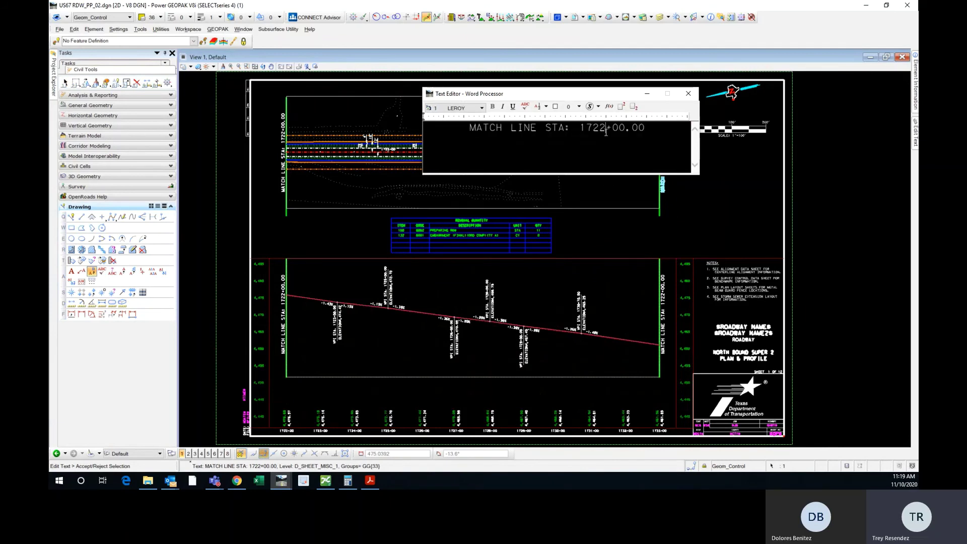
key("BackSpace")
key("BackSpace")
type("33")
left_click(704, 198)
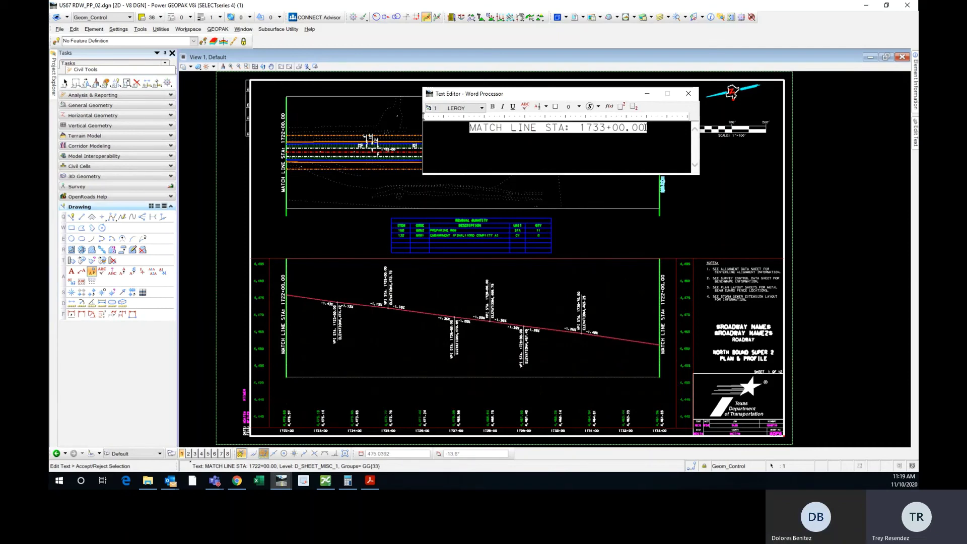
right_click(704, 198)
Replace the profile's right match line label text with MATCH LINE STA: 1733+00.00.
double_click(664, 293)
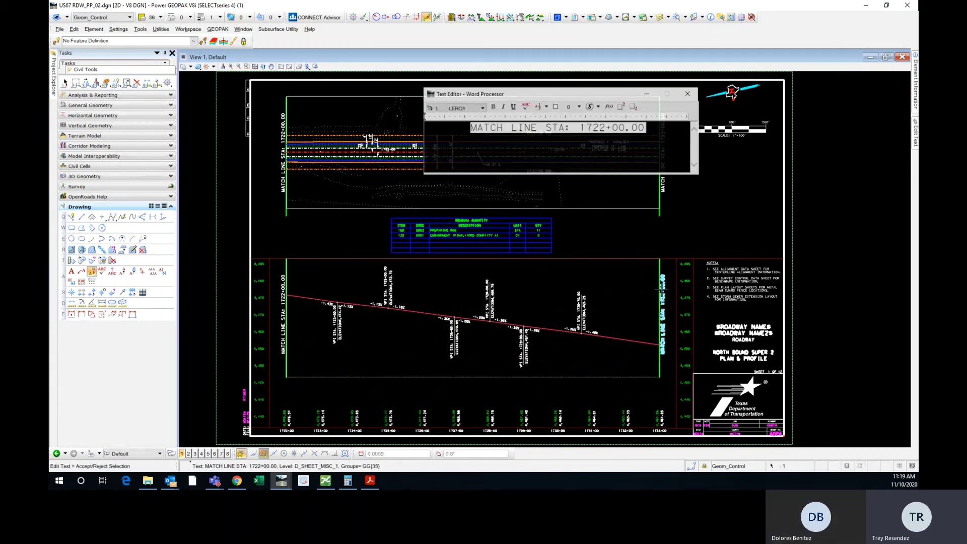
left_click(703, 198)
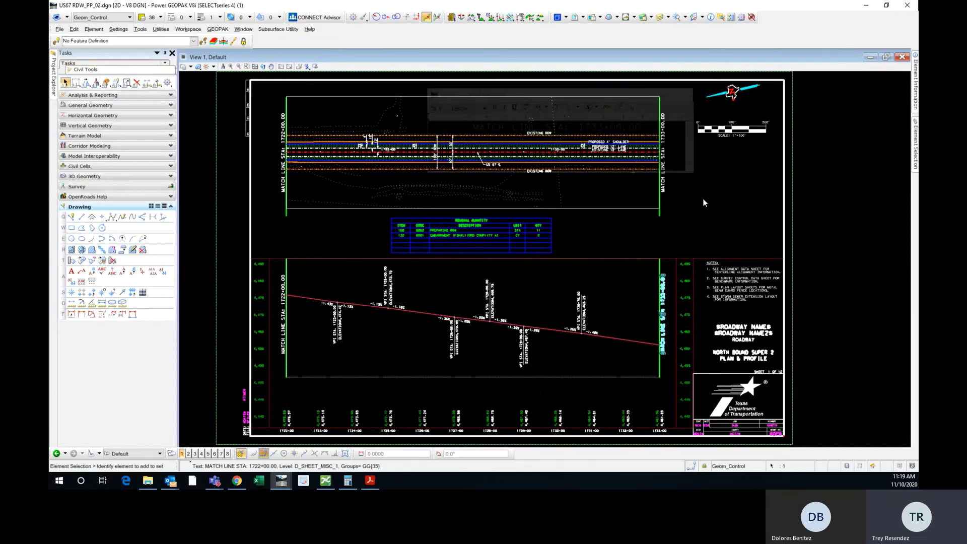
right_click(703, 200)
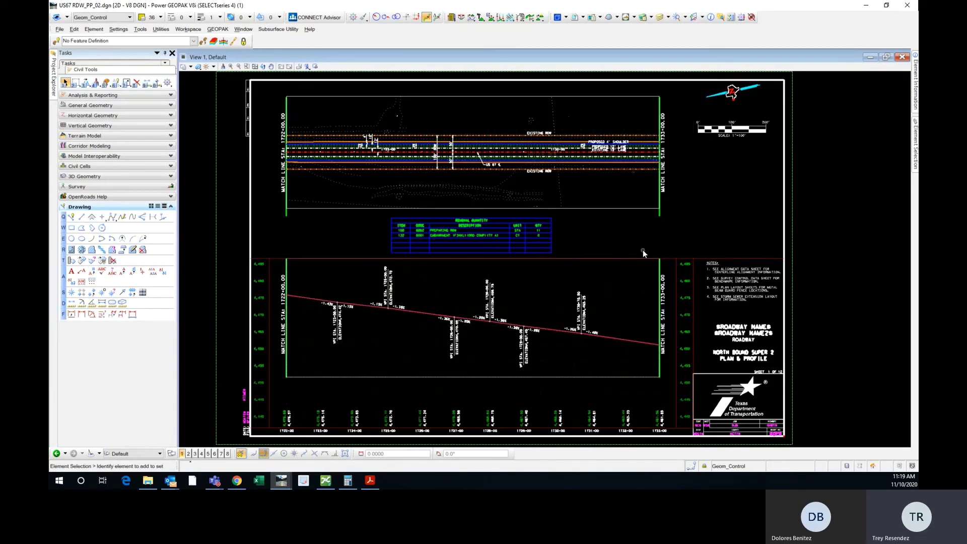
Review the overall plan and profile sheet, including its match lines and the removal quantity table.
scroll(642, 250, "down", 4)
scroll(623, 249, "up", 4)
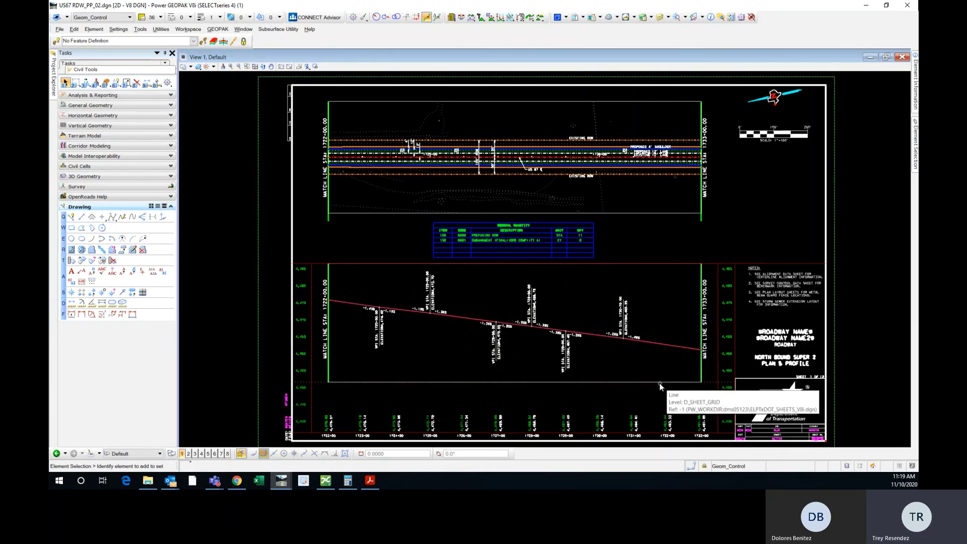
mouse_move(737, 237)
middle_mouse_down()
mouse_move(689, 204)
mouse_move(678, 231)
mouse_move(728, 208)
mouse_move(728, 226)
middle_mouse_up()
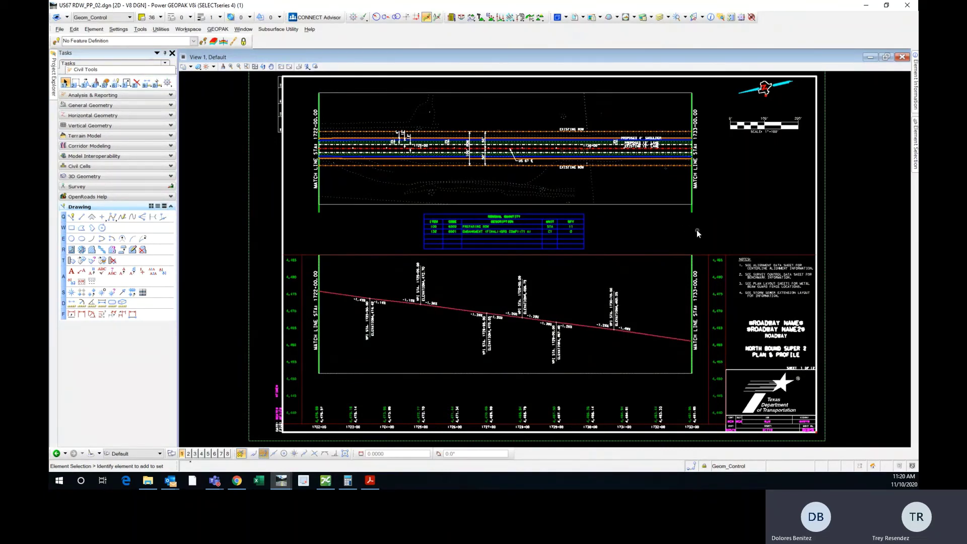
middle_click_drag(696, 230, 667, 225)
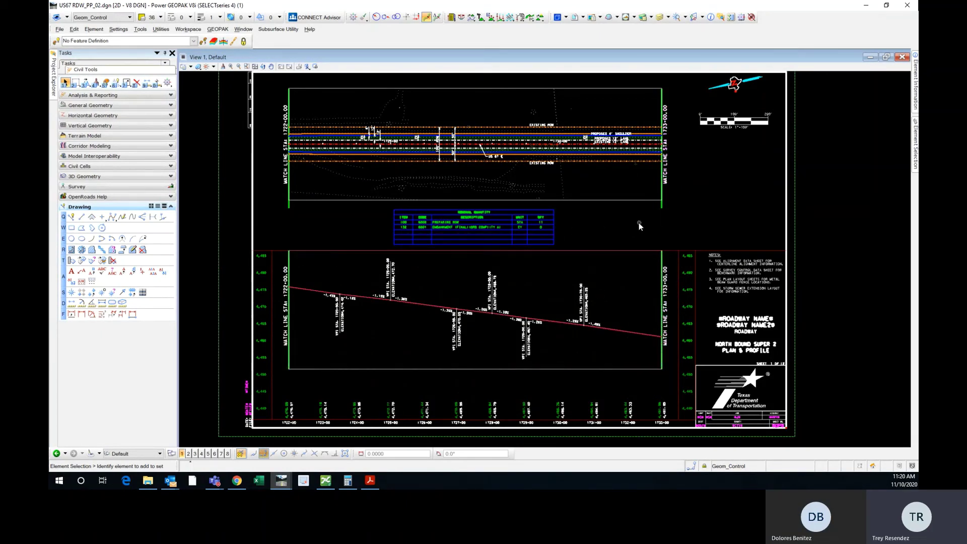
scroll(443, 241, "up", 2)
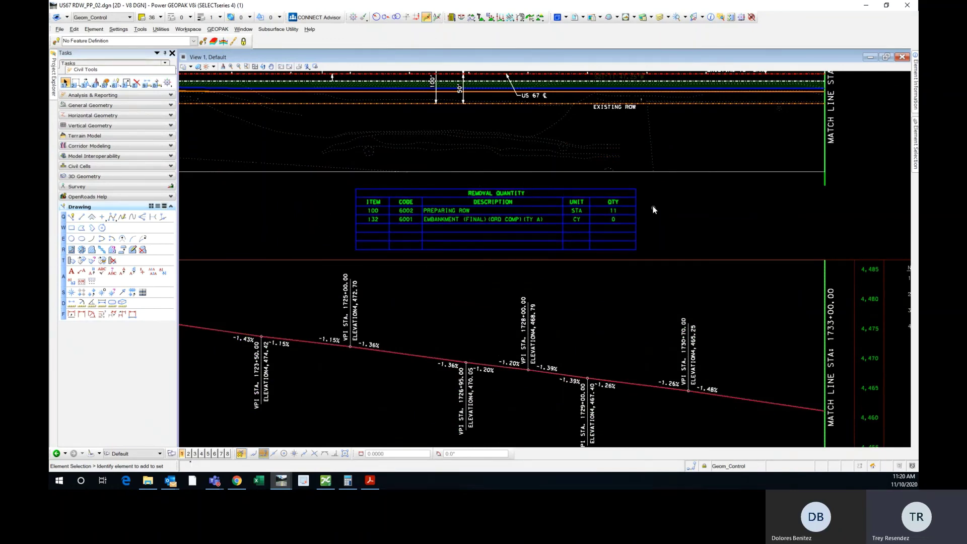
scroll(664, 200, "down", 3)
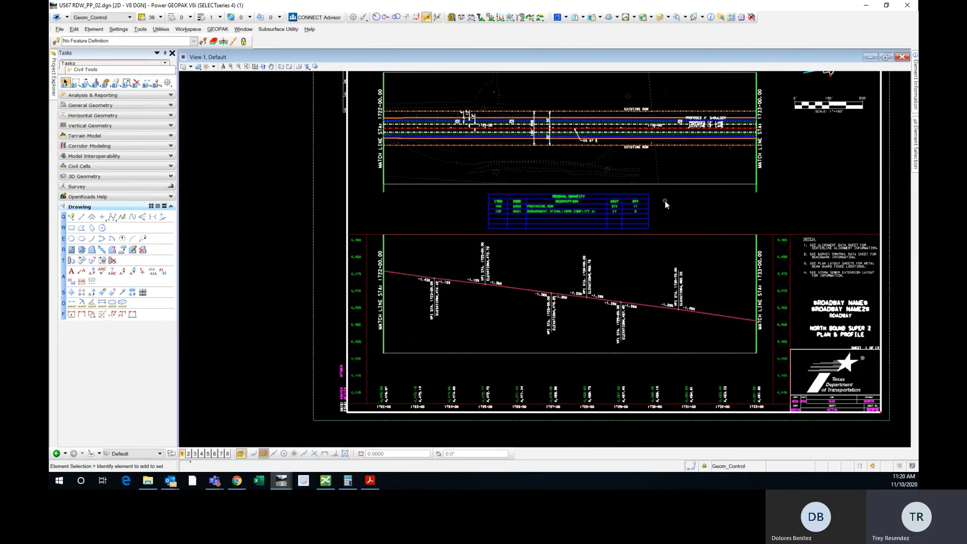
scroll(552, 201, "up", 1)
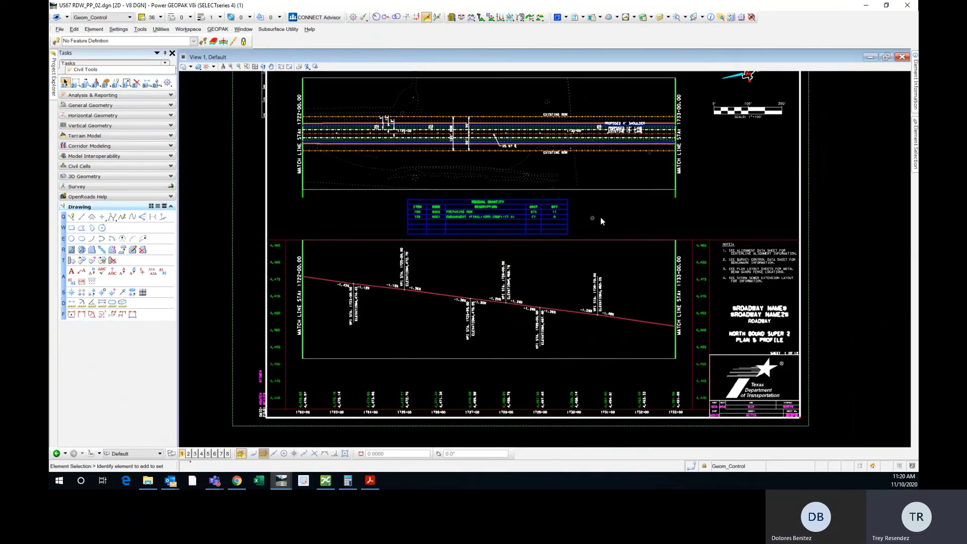
mouse_move(695, 206)
middle_mouse_down()
mouse_move(697, 219)
mouse_move(681, 218)
middle_mouse_up()
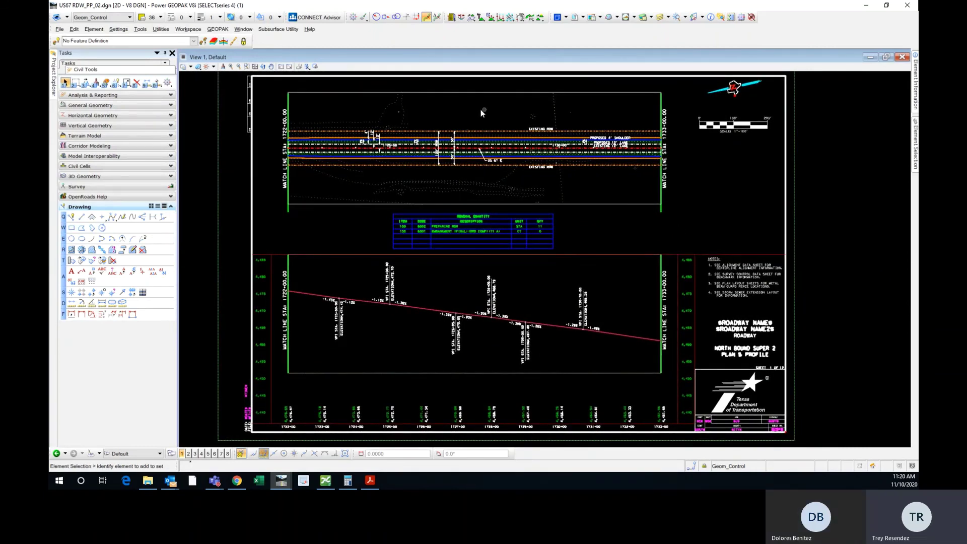
Examine the plan view's right-of-way, lane and shoulder annotations and the profile's VPI and grade labels.
scroll(459, 130, "up", 2)
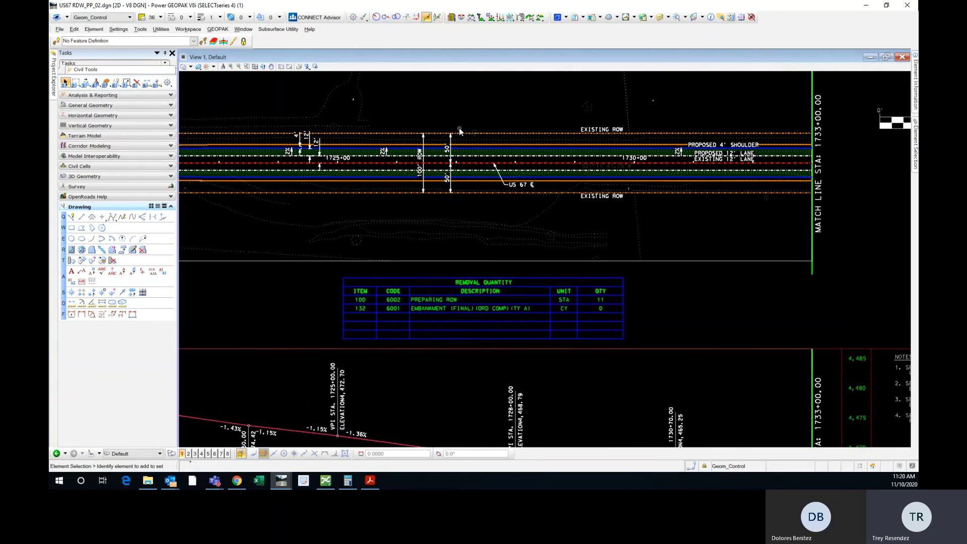
scroll(461, 209, "down", 2)
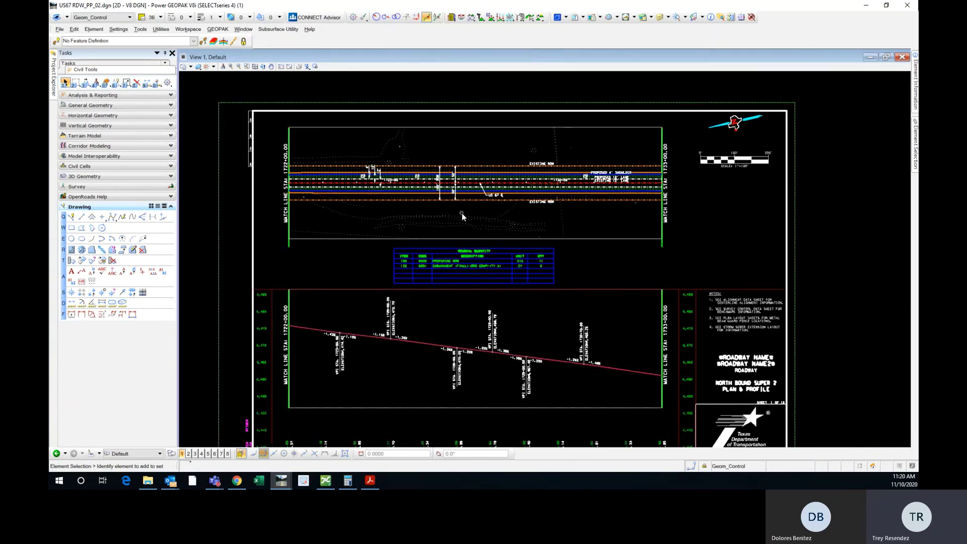
scroll(450, 179, "up", 2)
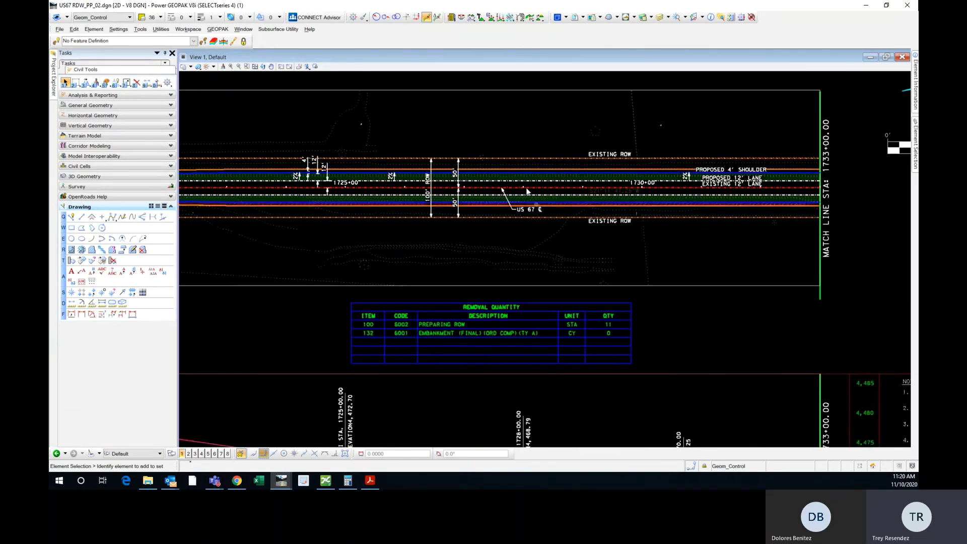
scroll(453, 162, "up", 2)
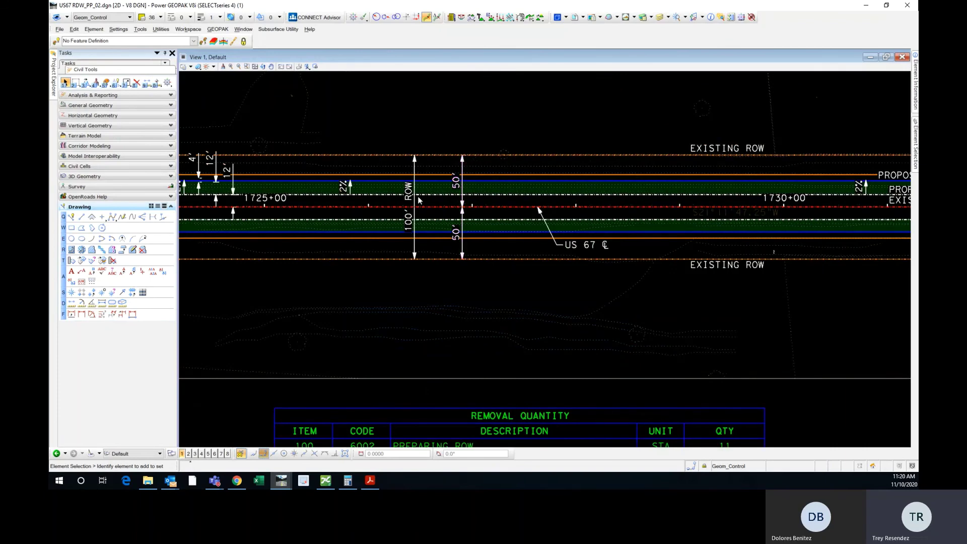
scroll(416, 196, "down", 2)
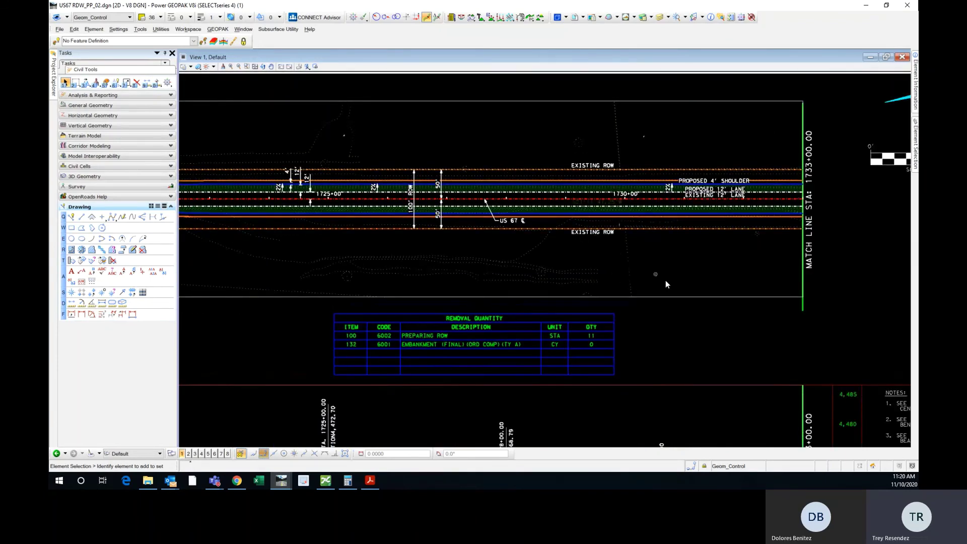
scroll(666, 281, "down", 2)
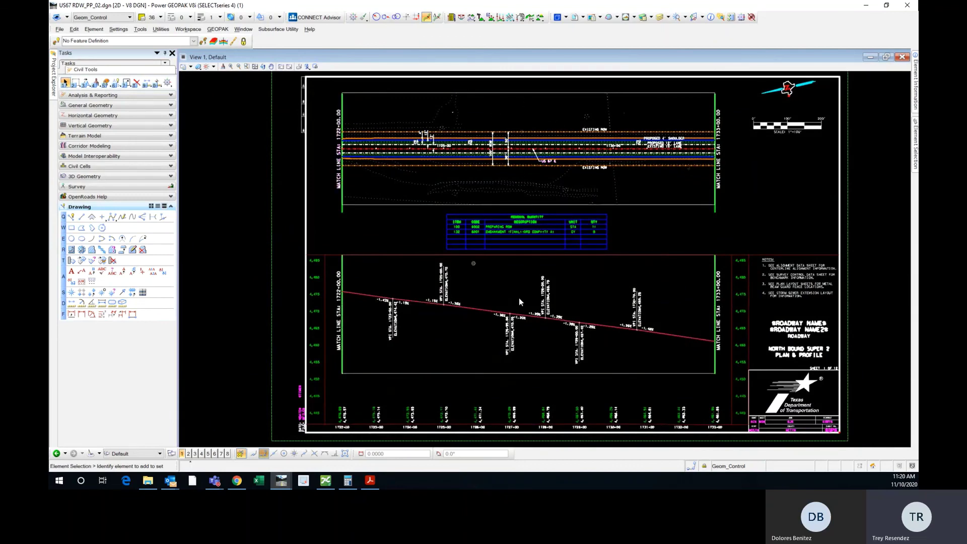
scroll(540, 347, "up", 2)
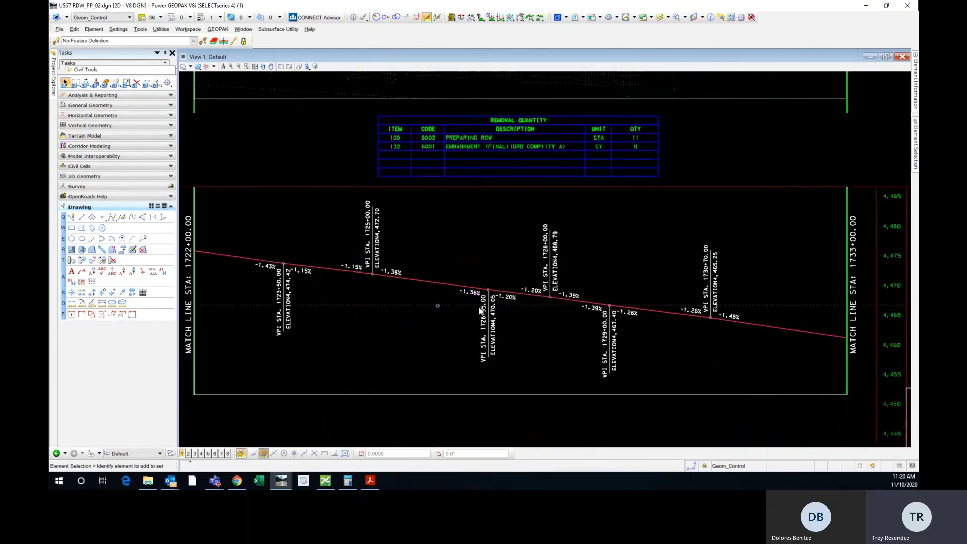
middle_click_drag(606, 370, 577, 310)
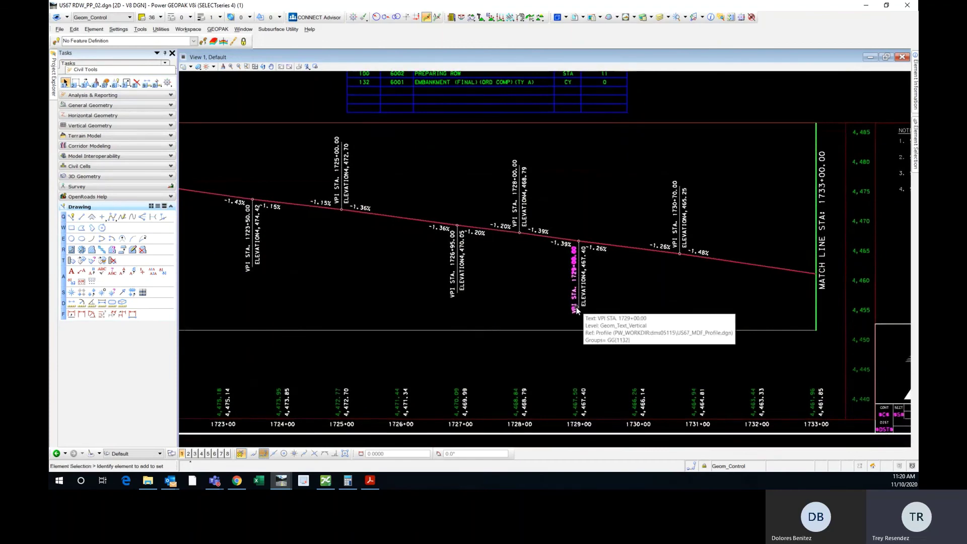
scroll(577, 310, "down", 2)
middle_click_drag(659, 191, 631, 188)
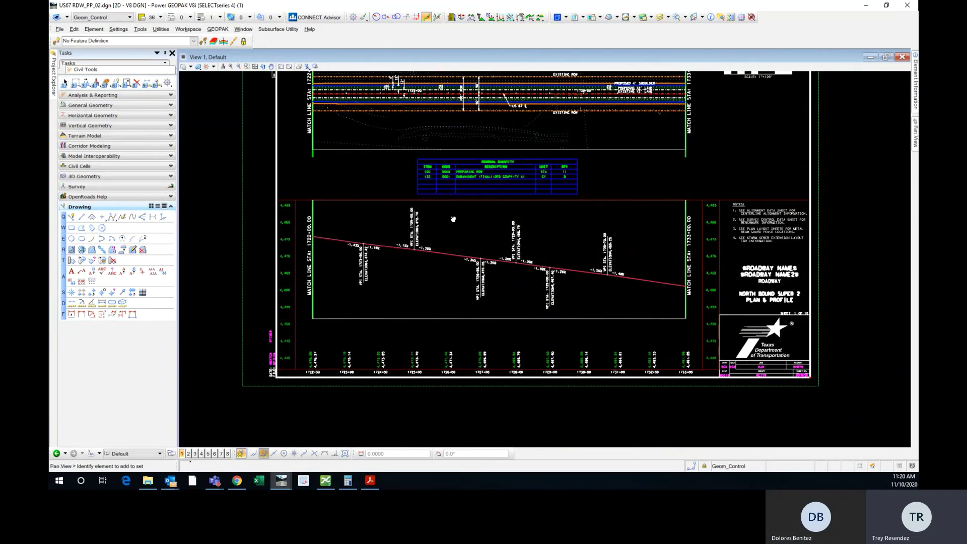
middle_click_drag(451, 216, 469, 297)
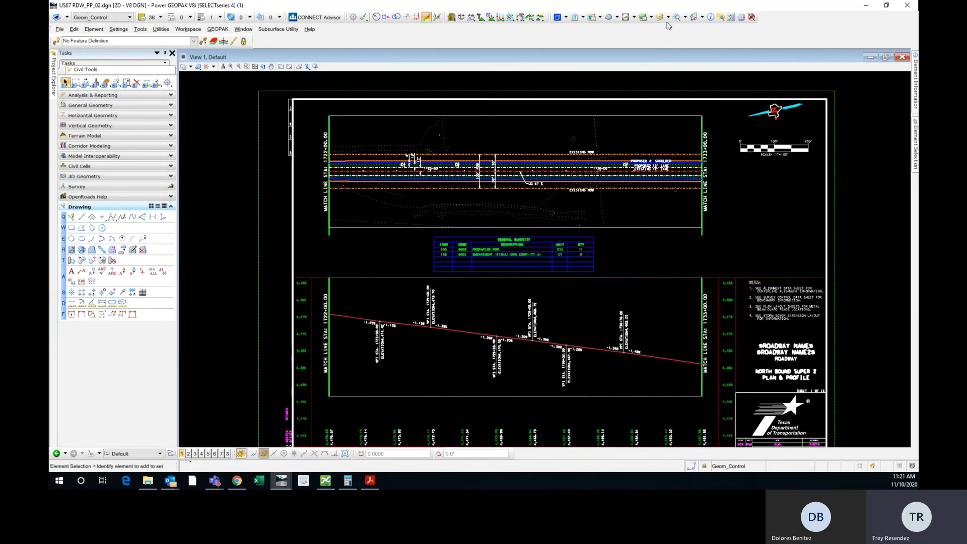
middle_click_drag(693, 235, 684, 216)
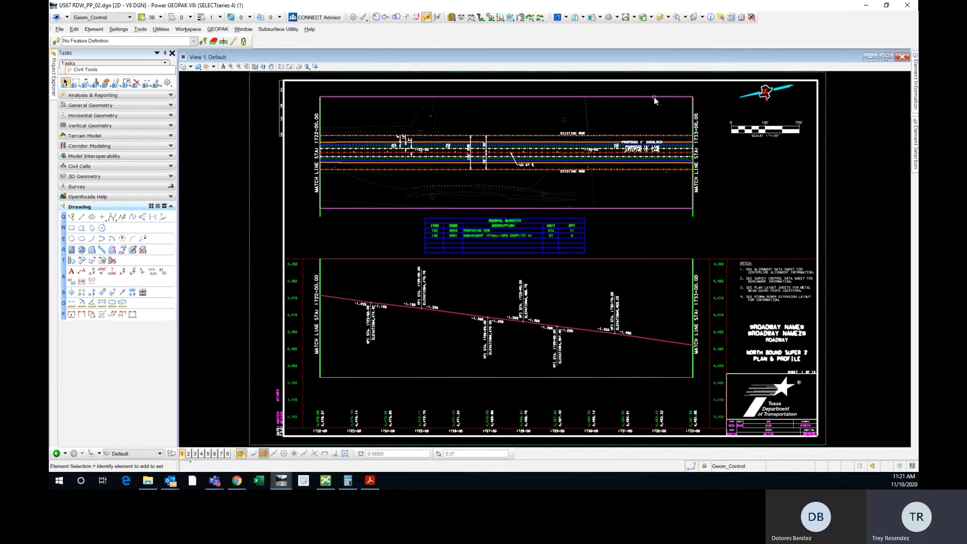
Open the Level Manager, widen its file tree, and list the levels of the US67_M_RDWY.dgn reference.
left_click(668, 18)
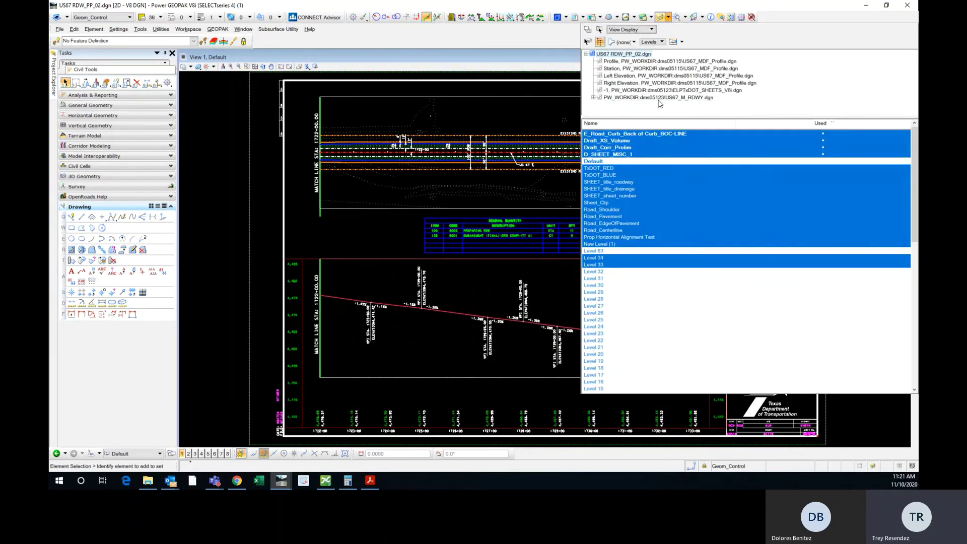
left_click(583, 17)
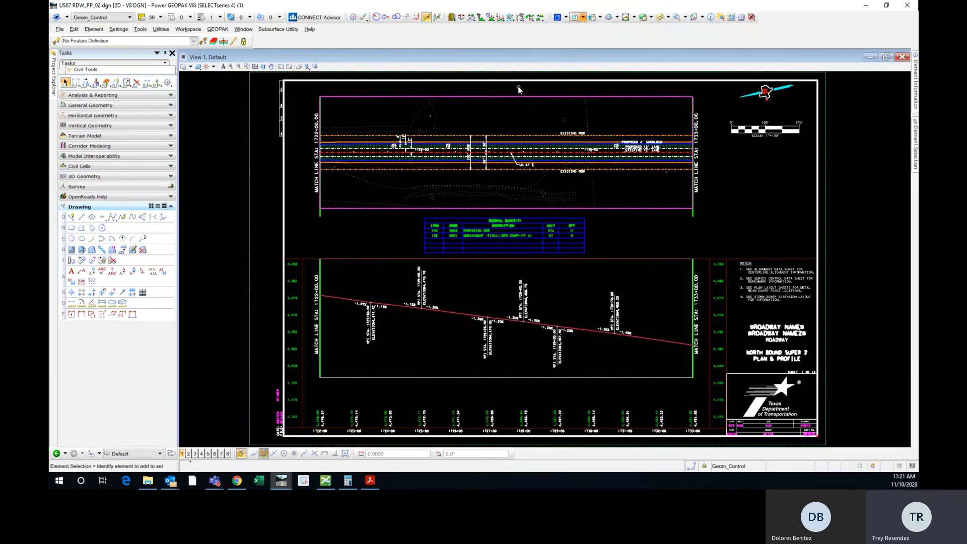
mouse_move(373, 96)
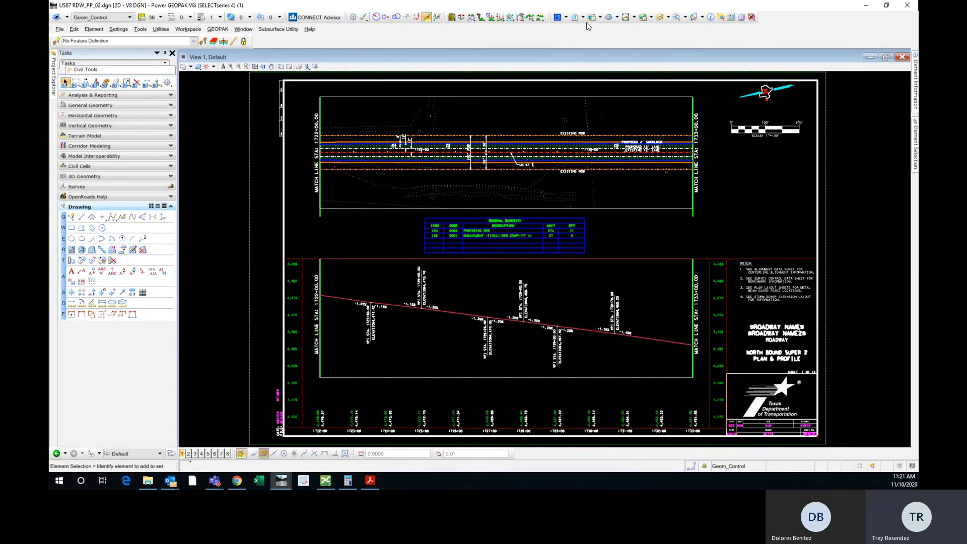
left_click(650, 16)
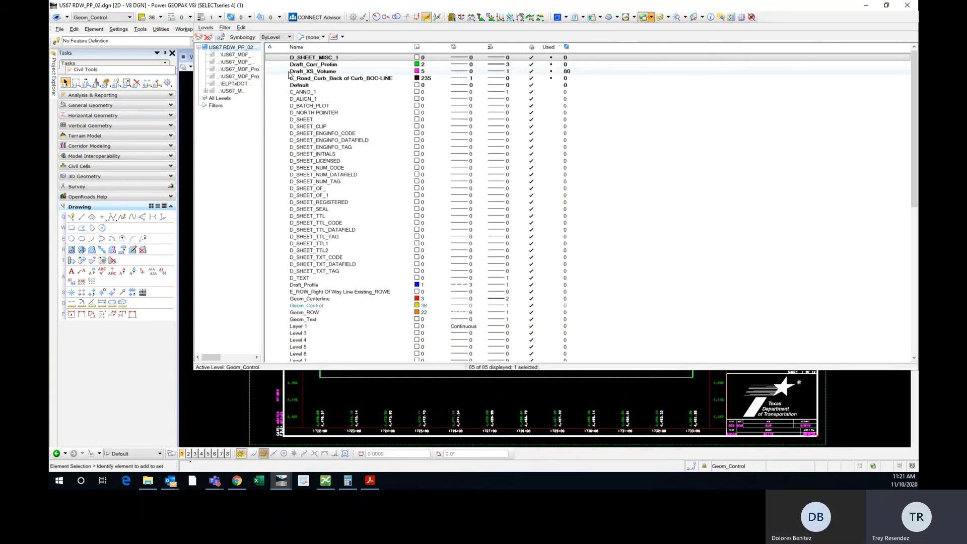
left_click_drag(263, 65, 383, 76)
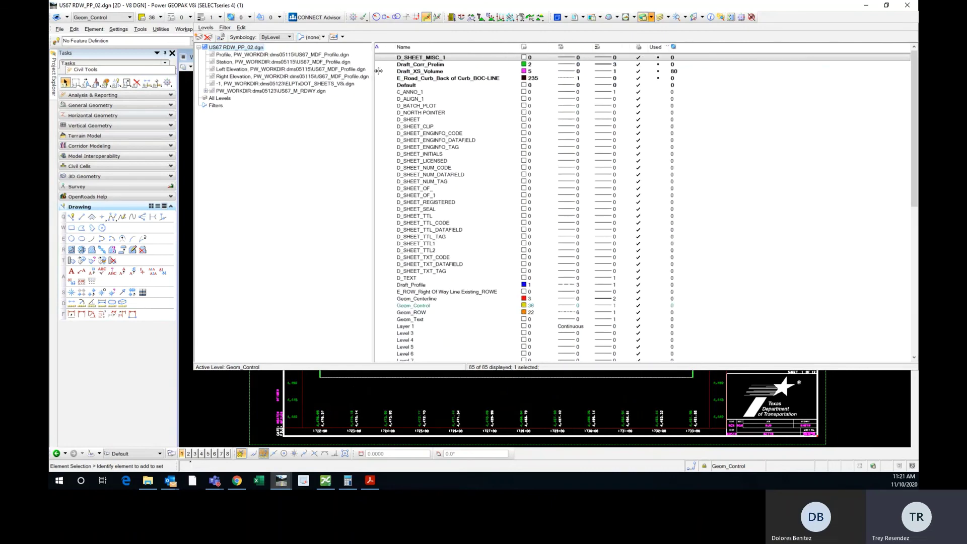
left_click(284, 92)
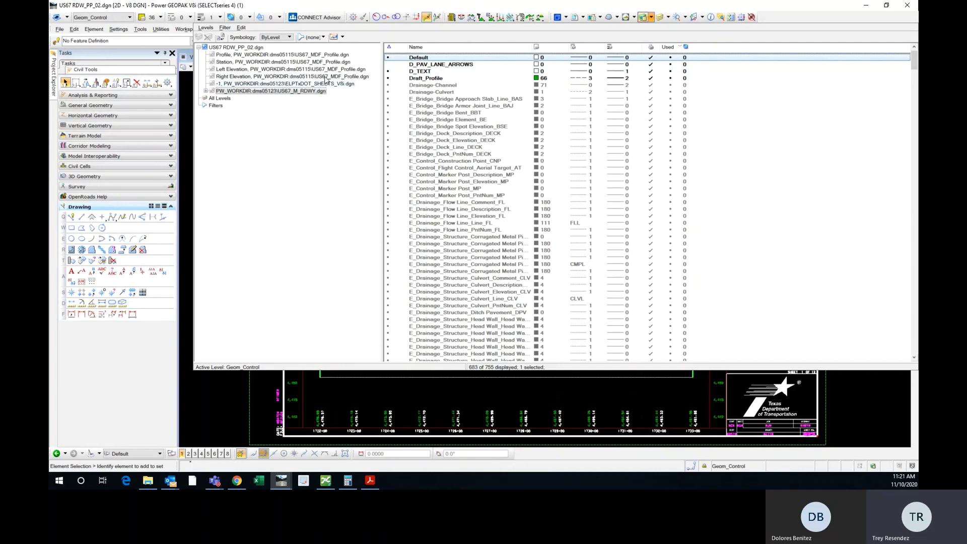
Close the Level Manager and turn off the Sheet_Clip level of the US67_M_RDWY.dgn reference through Level Display.
double_click(241, 92)
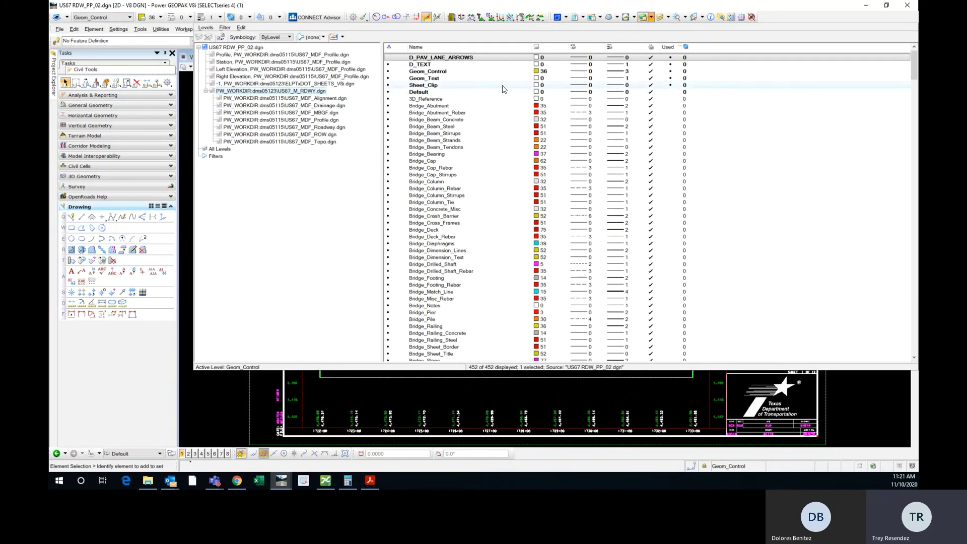
left_click(866, 409)
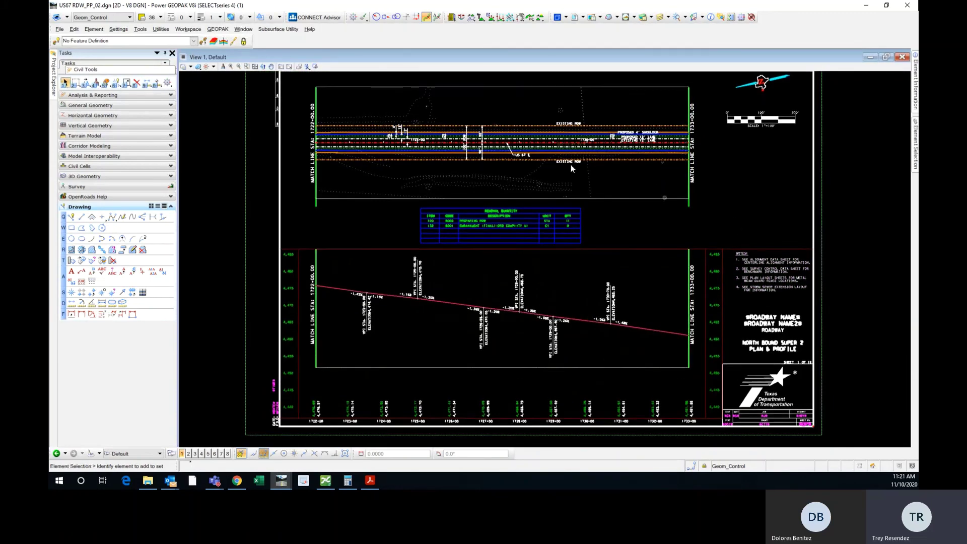
left_click(577, 18)
left_click(664, 19)
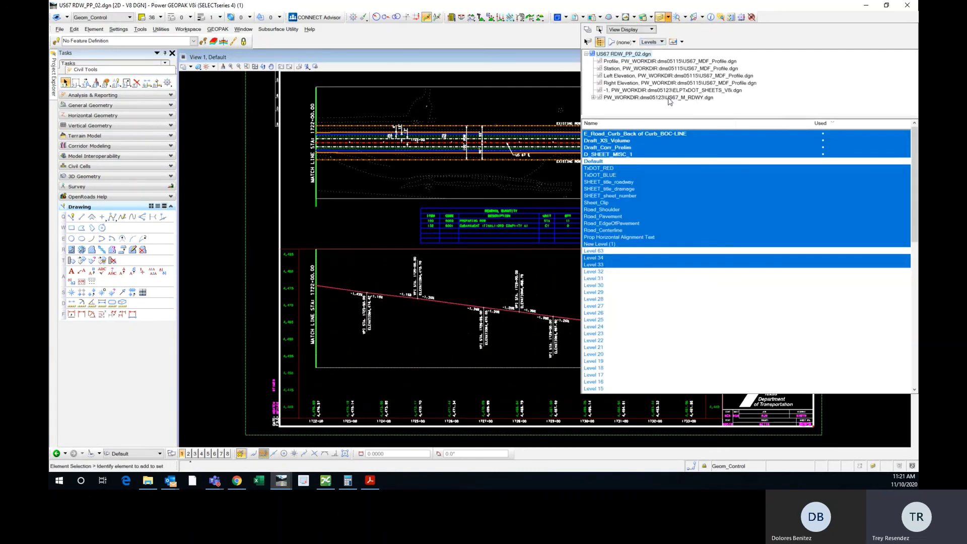
left_click(607, 98)
left_click(594, 98)
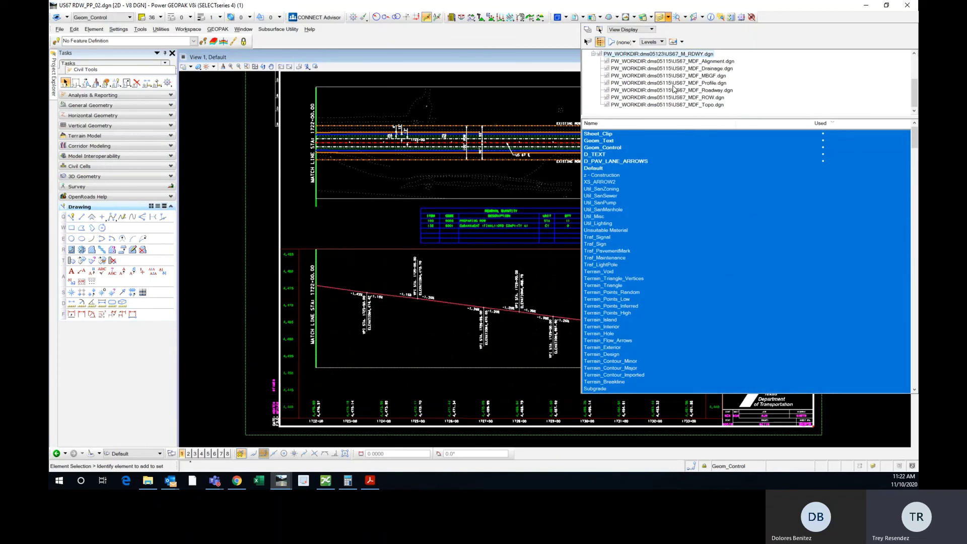
left_click(609, 135, "ctrl")
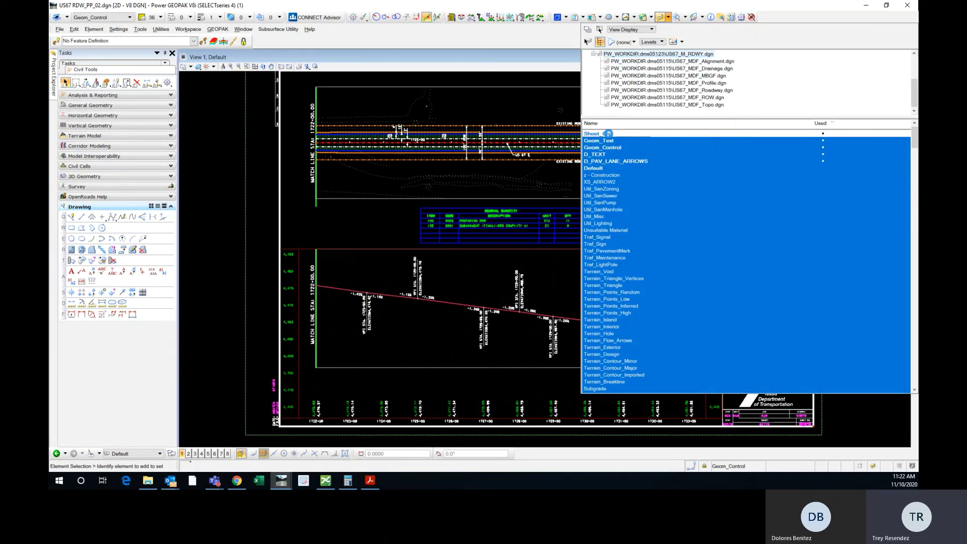
Turn off the Sheet_Clip level of the Profile reference, US67_MDF_Profile.dgn.
scroll(615, 65, "up", 2)
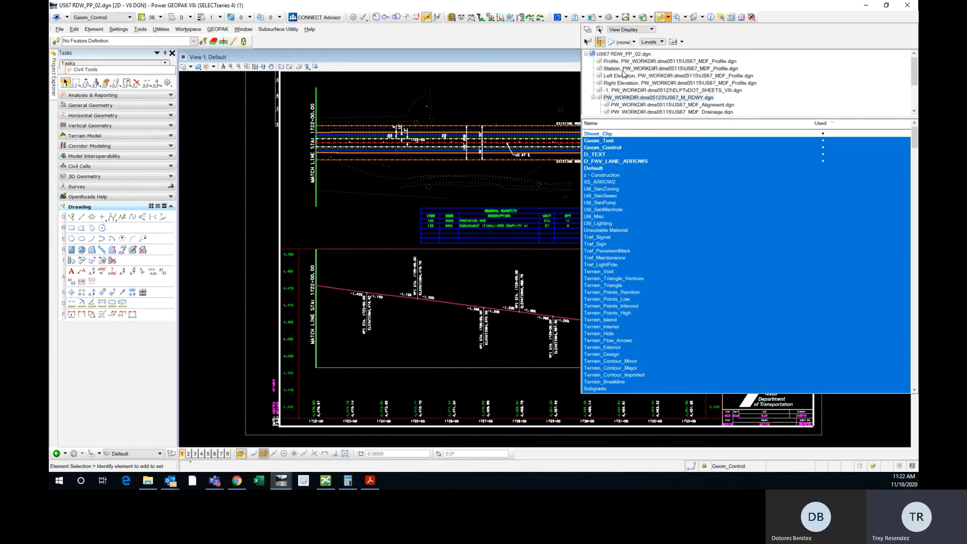
left_click(618, 61)
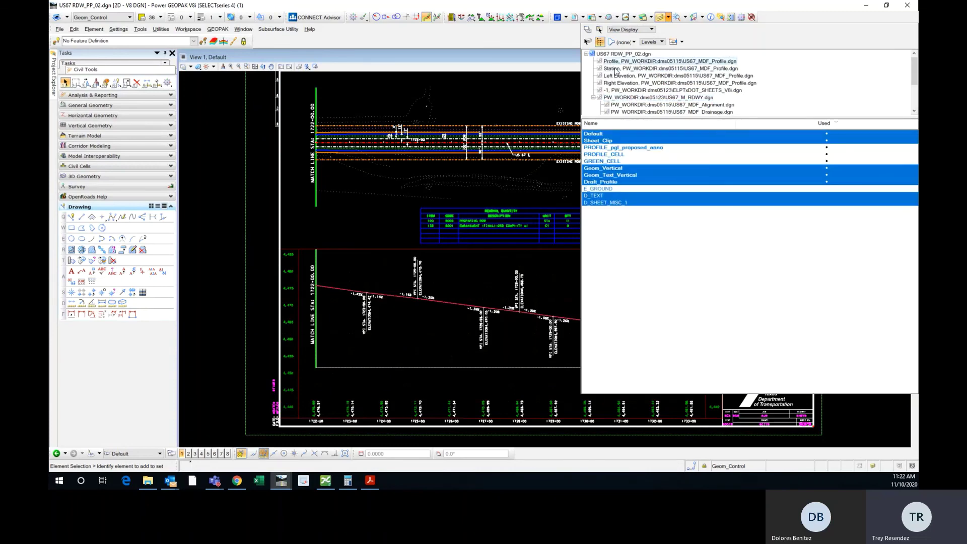
left_click(611, 142, "ctrl")
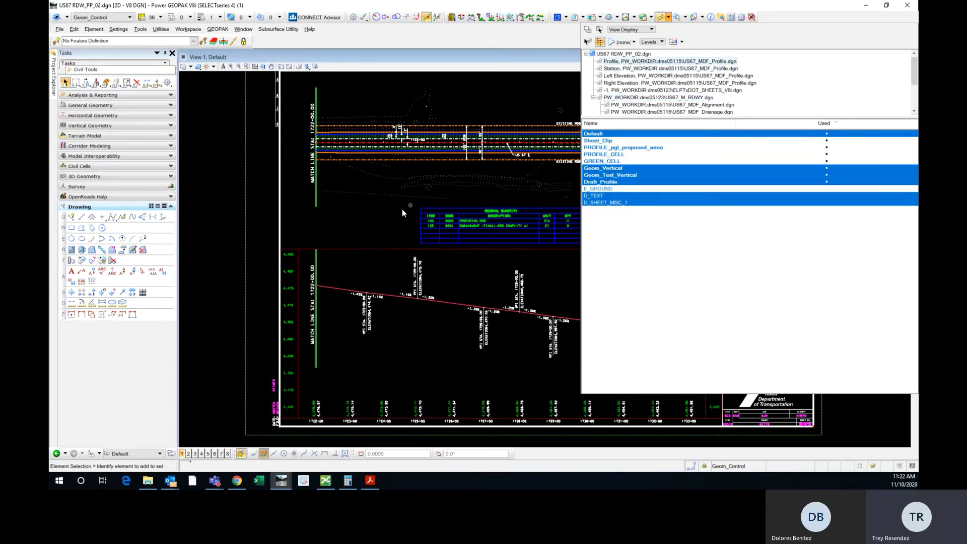
Save the file's settings and check the plan view's lane and shoulder labels near the 1733+00.00 match line.
middle_click_drag(722, 166, 722, 189)
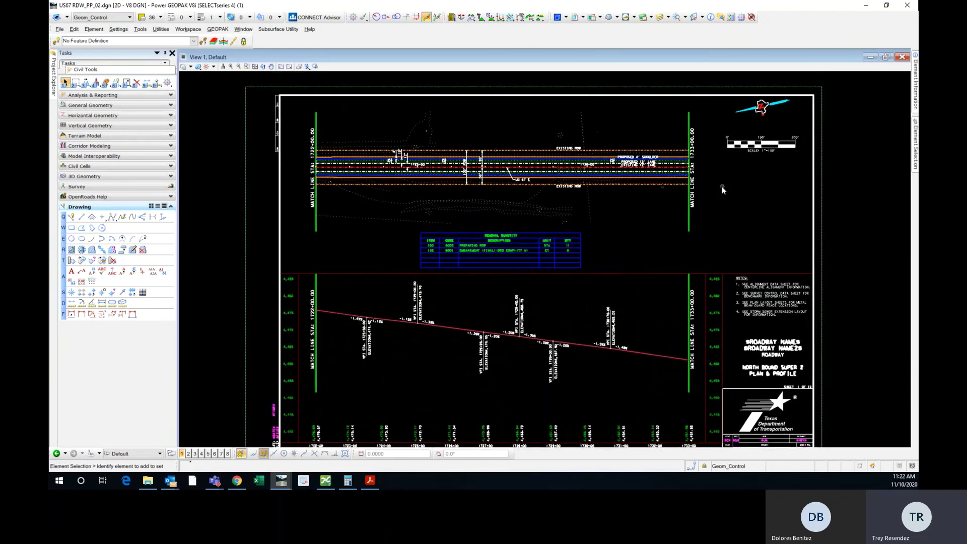
key("ctrl+f")
scroll(644, 155, "up", 3)
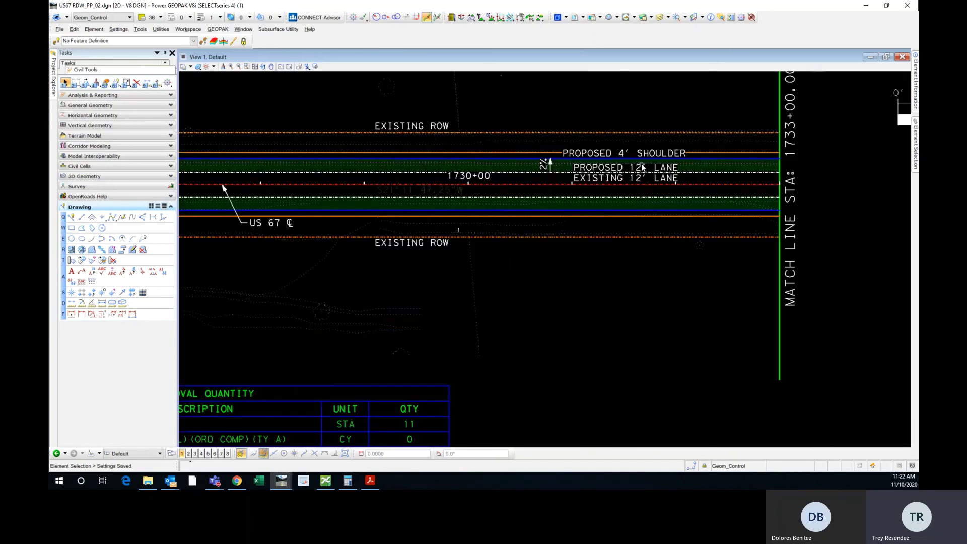
scroll(632, 166, "down", 3)
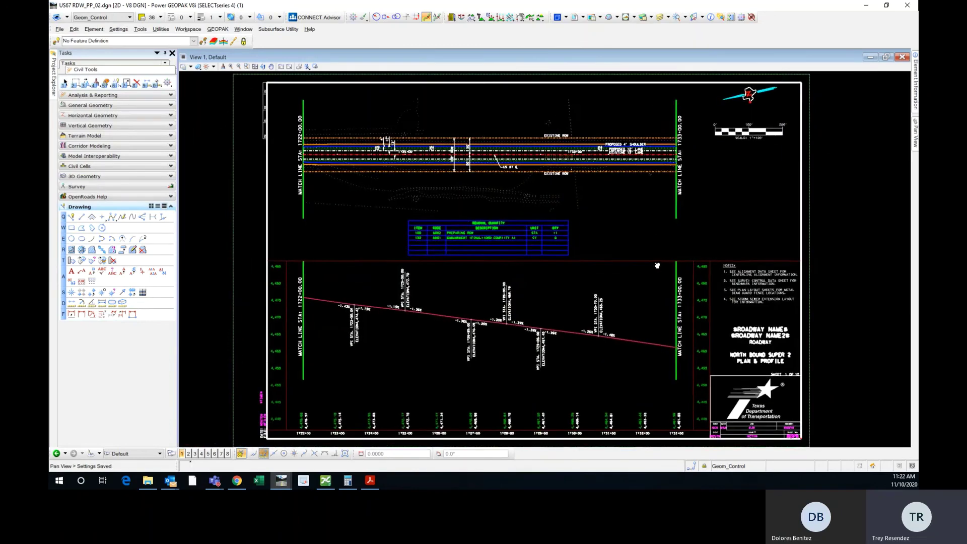